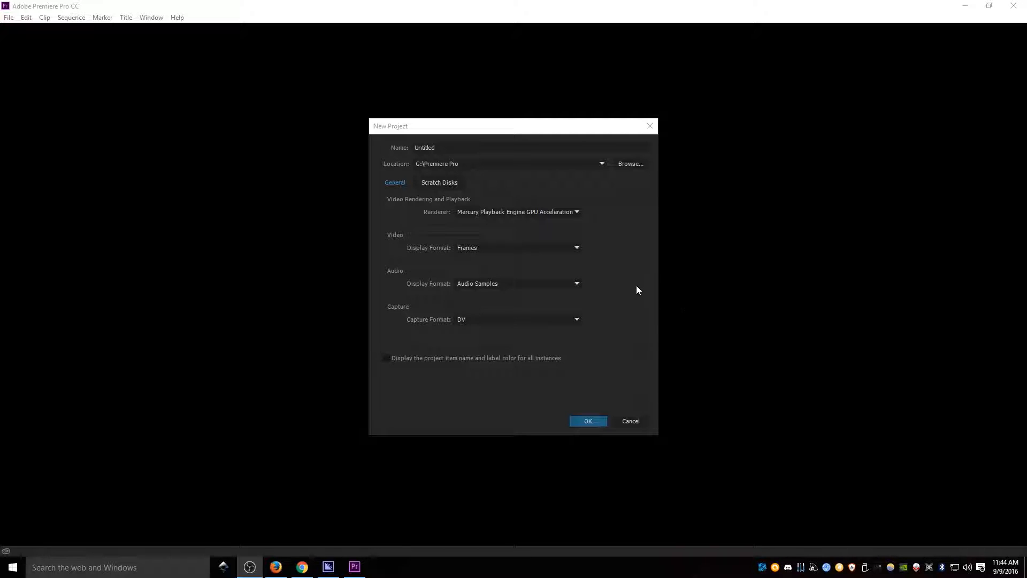
Name the new project "Tutorial 9-9-2016" and choose Mercury Playback Engine GPU Acceleration (CUDA) as its renderer
double_click(442, 144)
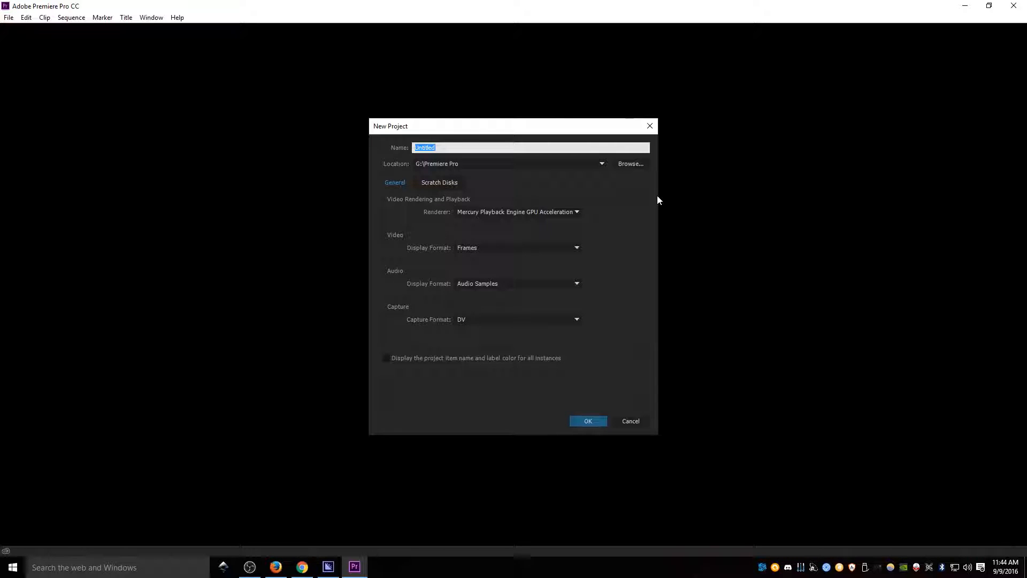
text(Tutorial 9-9-2016)
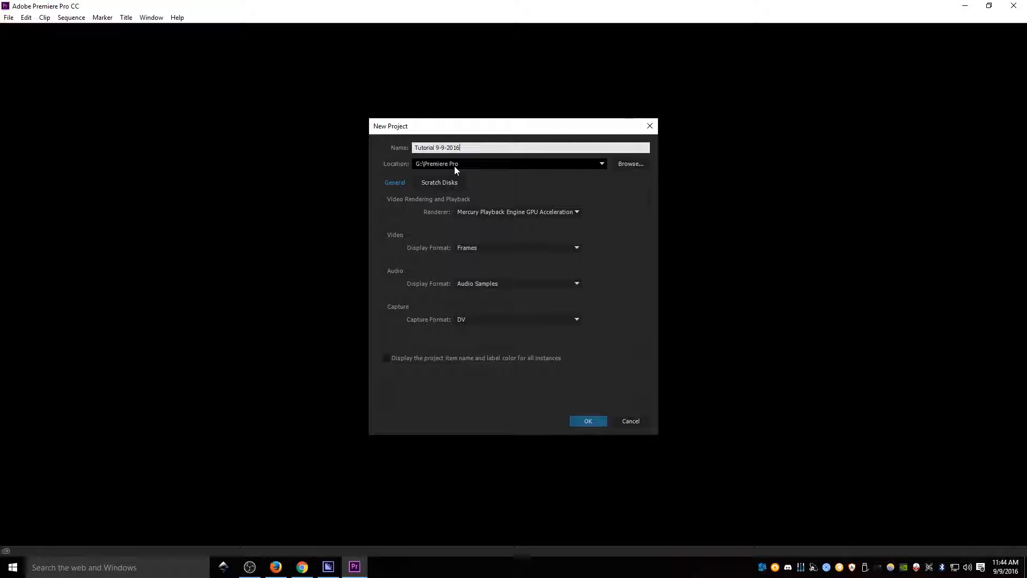
click(578, 213)
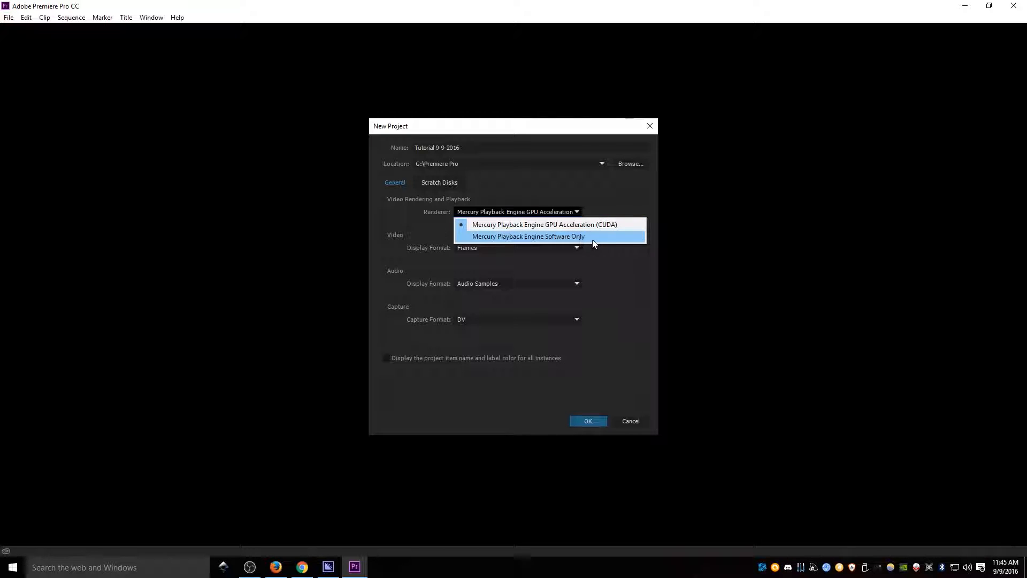
click(628, 225)
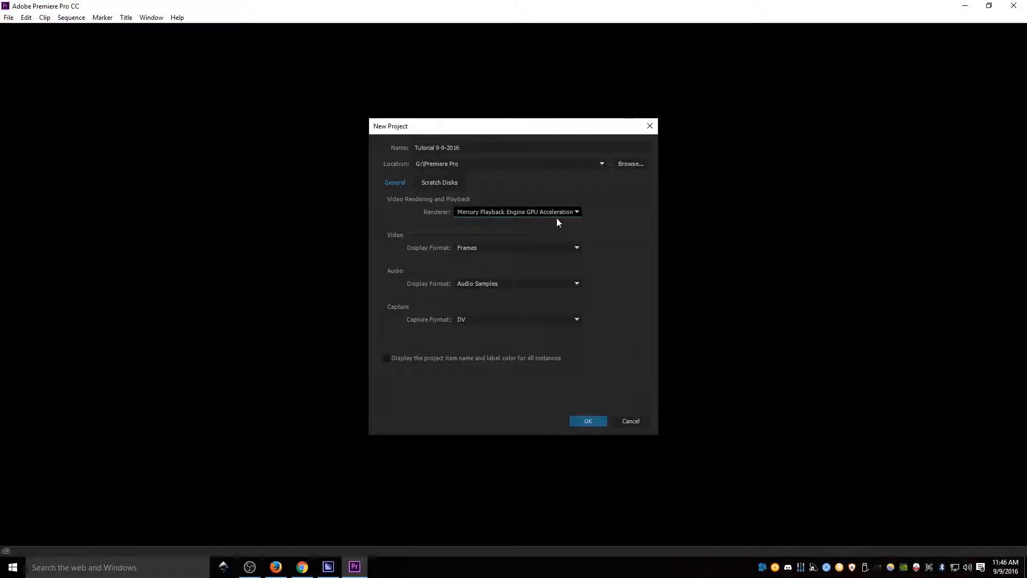
Review the available video display, audio display and capture format options for the new project
click(577, 249)
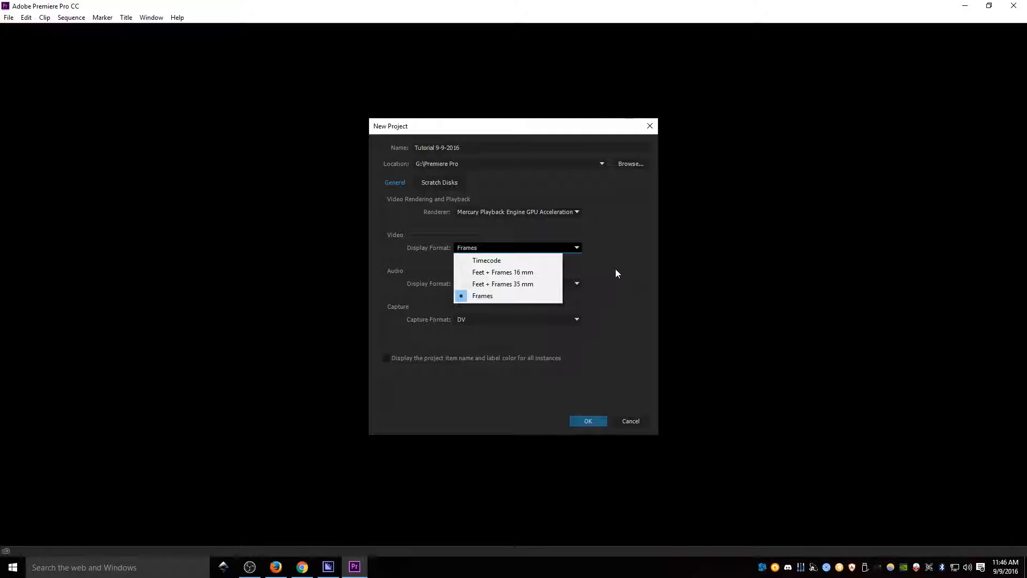
click(579, 248)
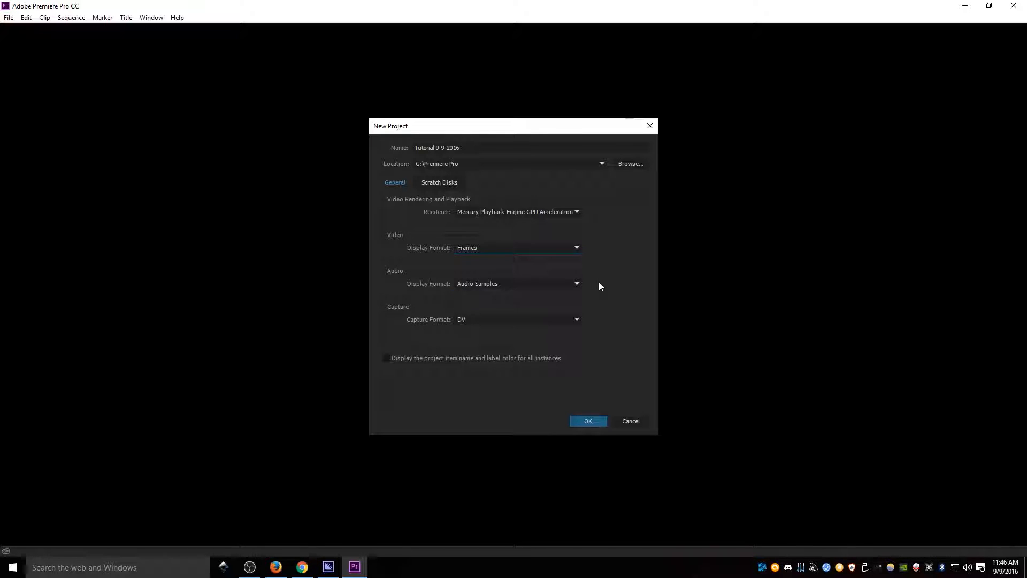
click(566, 284)
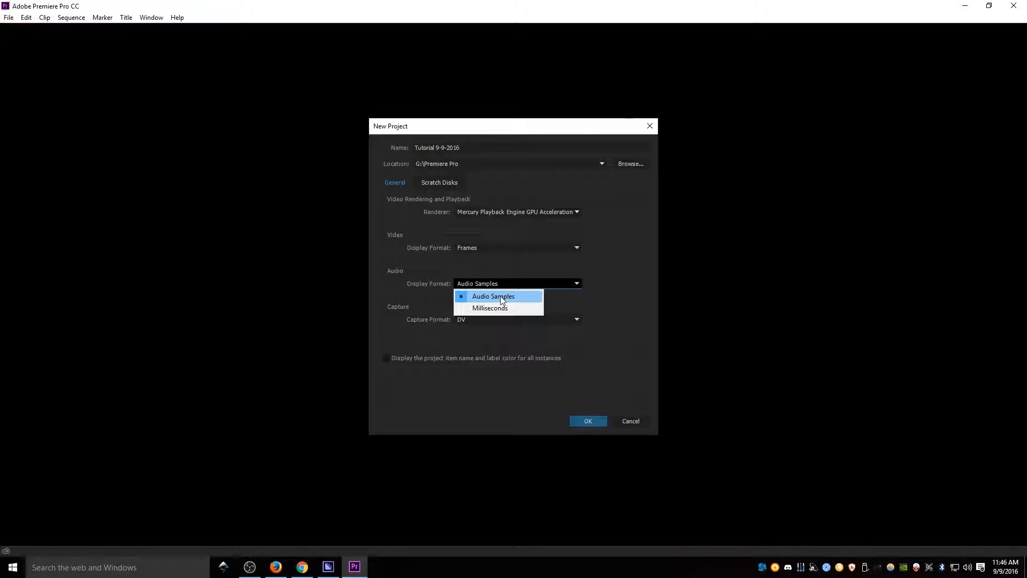
click(579, 284)
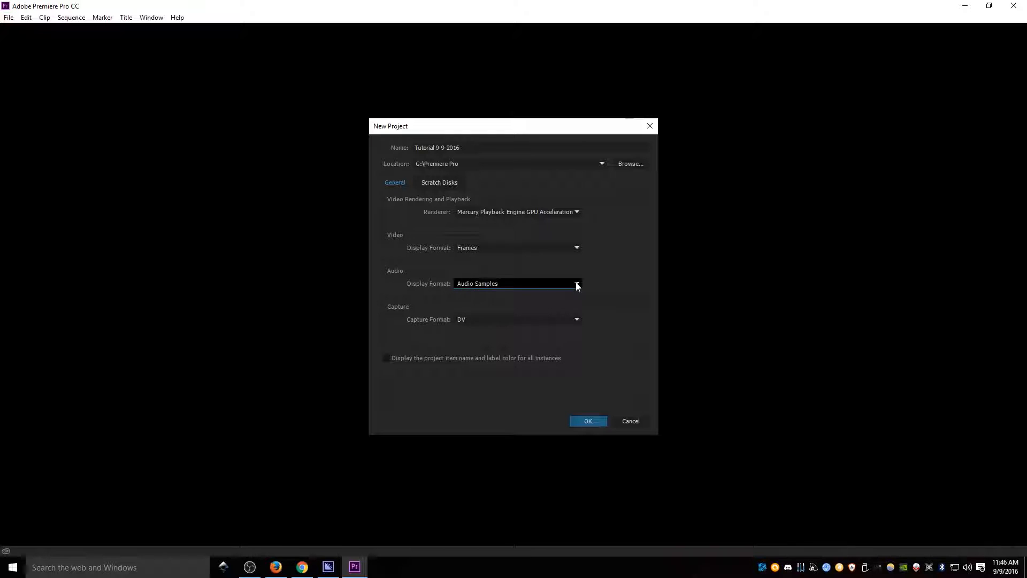
click(569, 323)
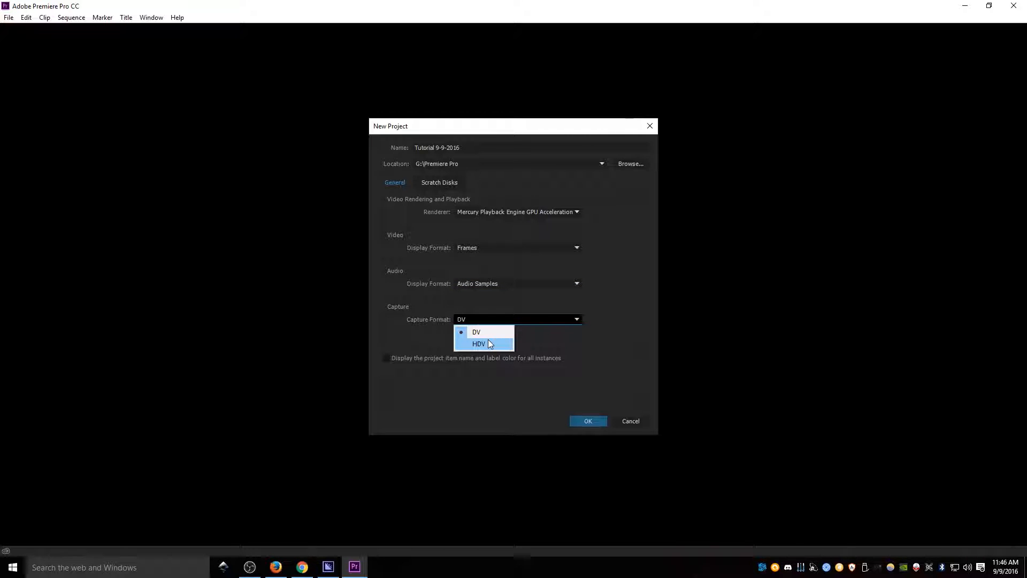
click(582, 316)
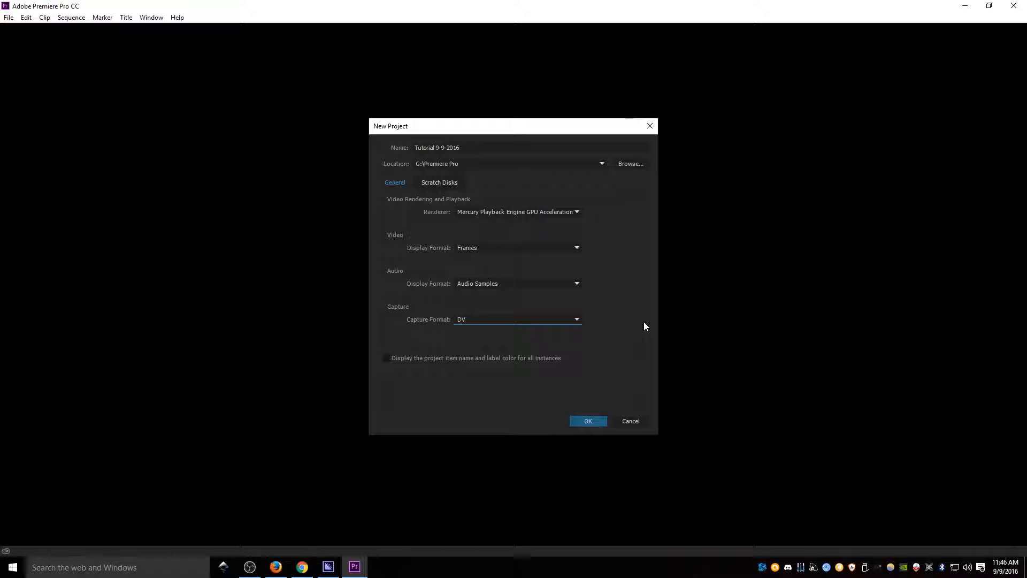
Check the scratch disk locations and create the project with the current general settings
click(438, 182)
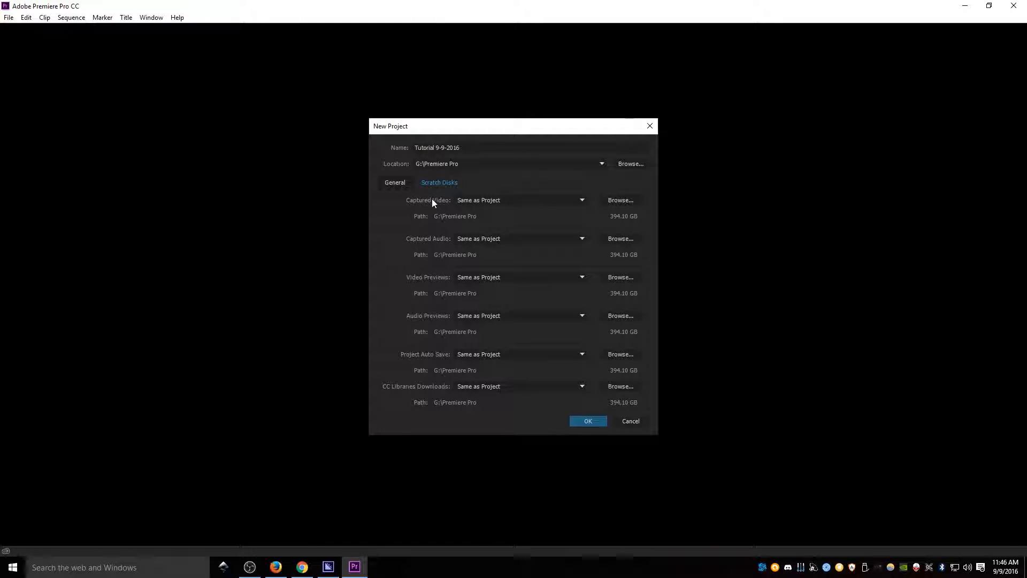
click(396, 184)
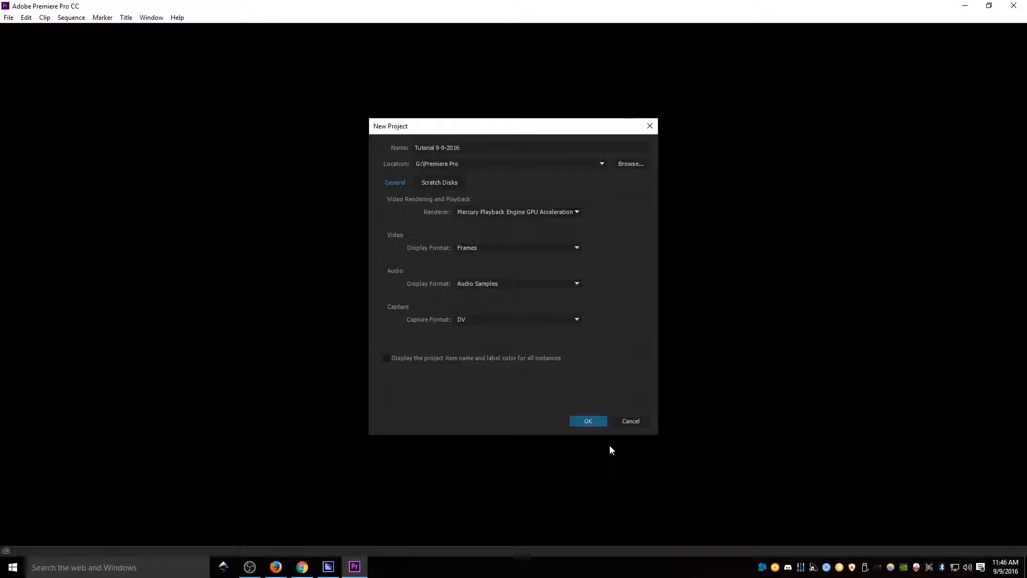
click(591, 417)
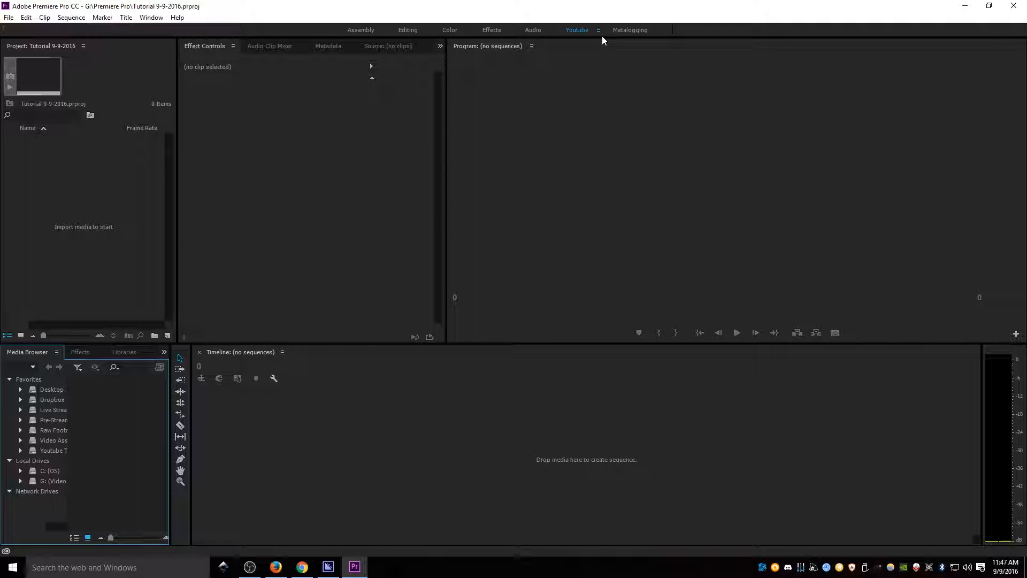
Look through the Assembly, Editing, Color, Effects and Audio workspaces and return to the Youtube workspace
click(355, 29)
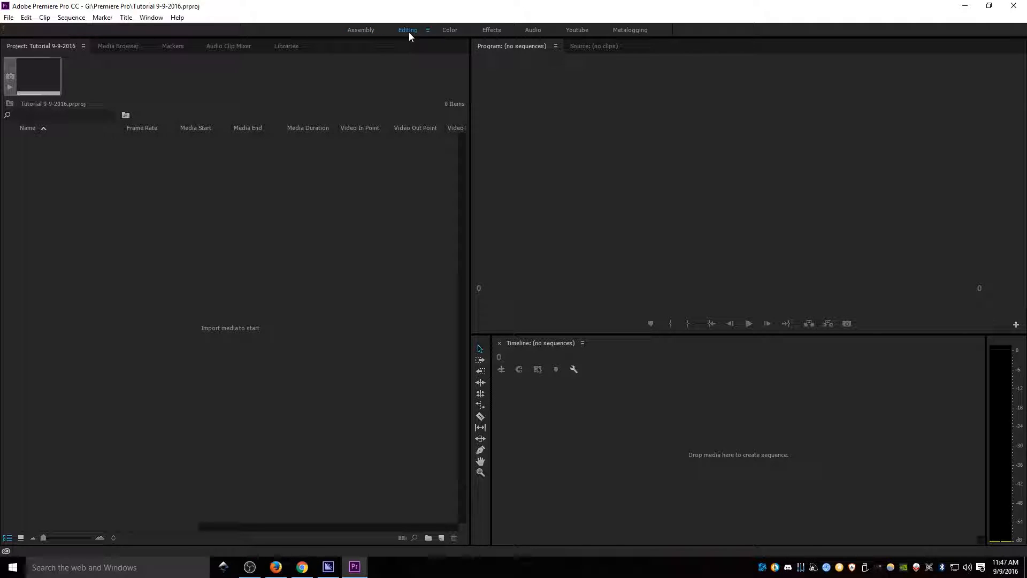
click(409, 32)
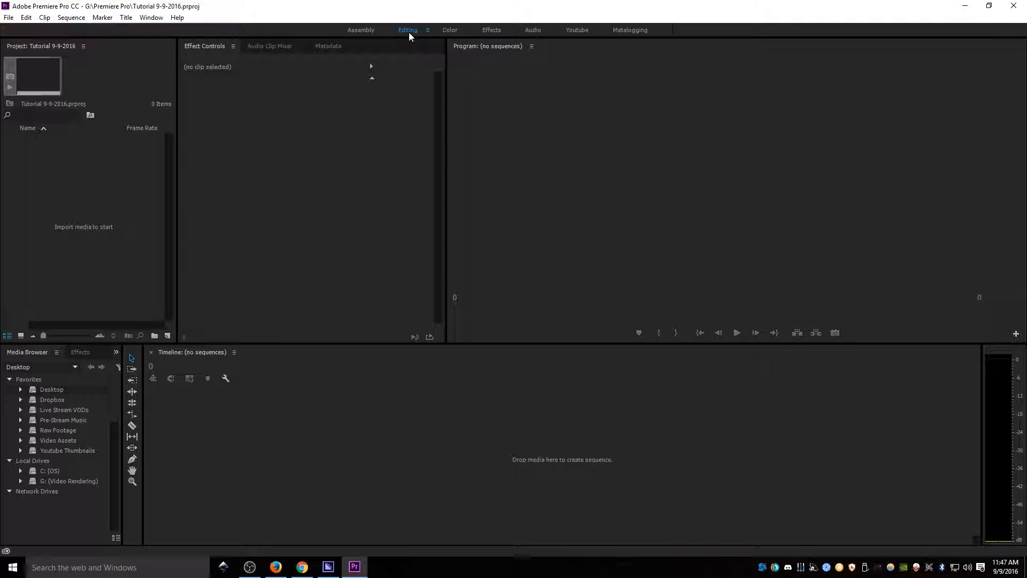
click(445, 30)
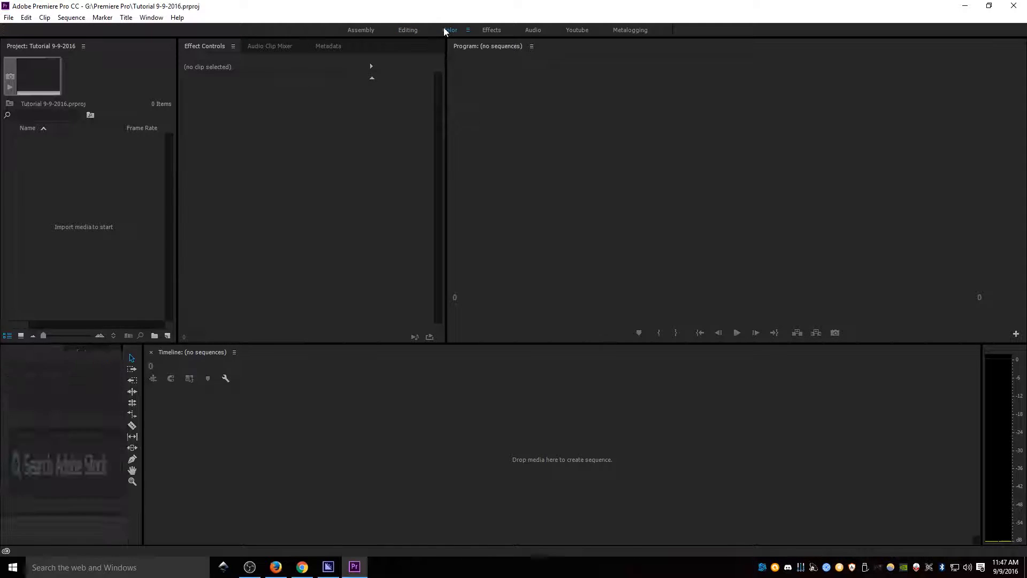
click(499, 30)
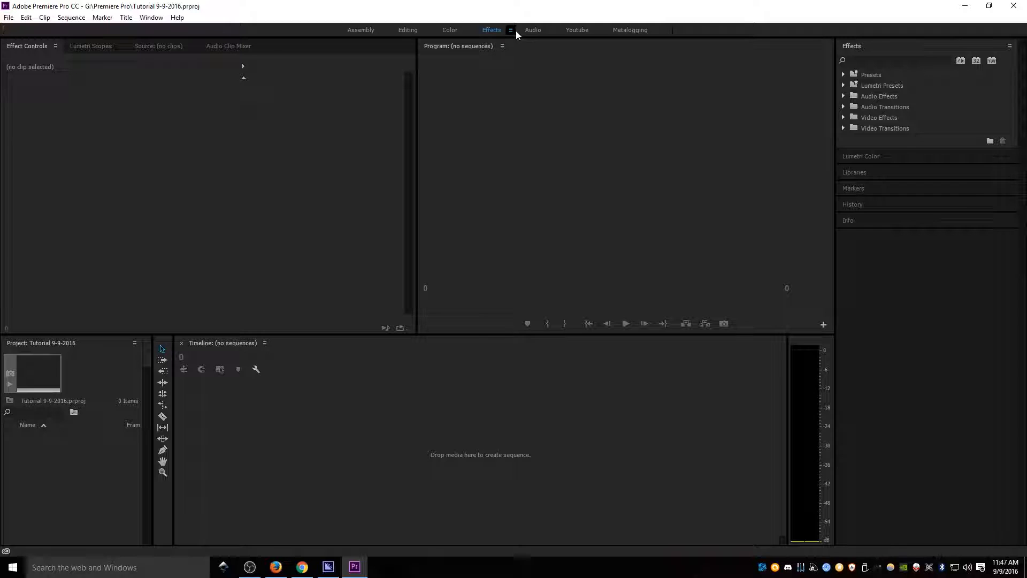
click(511, 31)
click(493, 70)
click(533, 30)
click(578, 30)
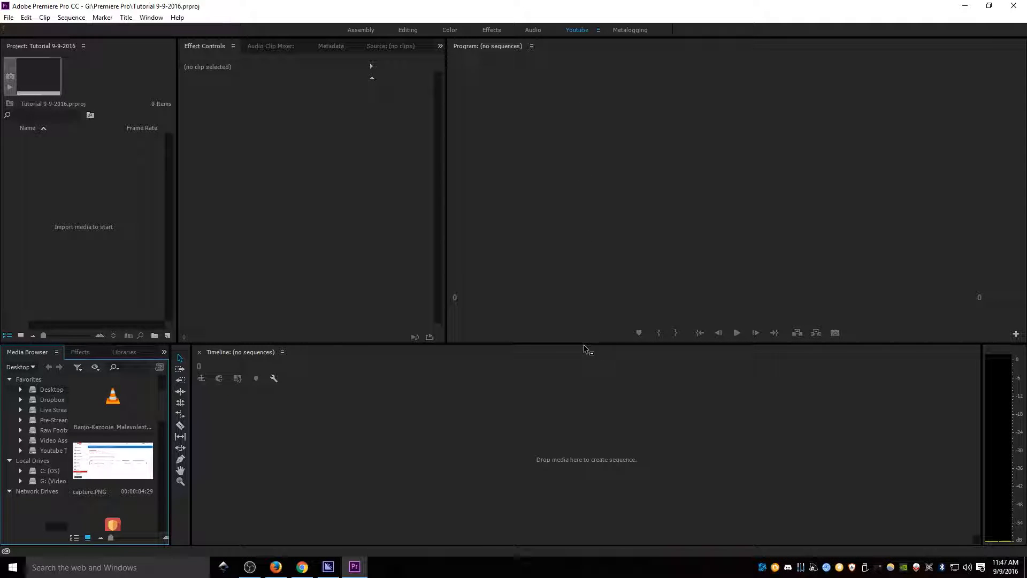
Examine the Youtube workspace's panels, including the Audio Clip Mixer, Metadata, Source, Program, Timeline, Effects, Libraries and Media Browser
click(44, 440)
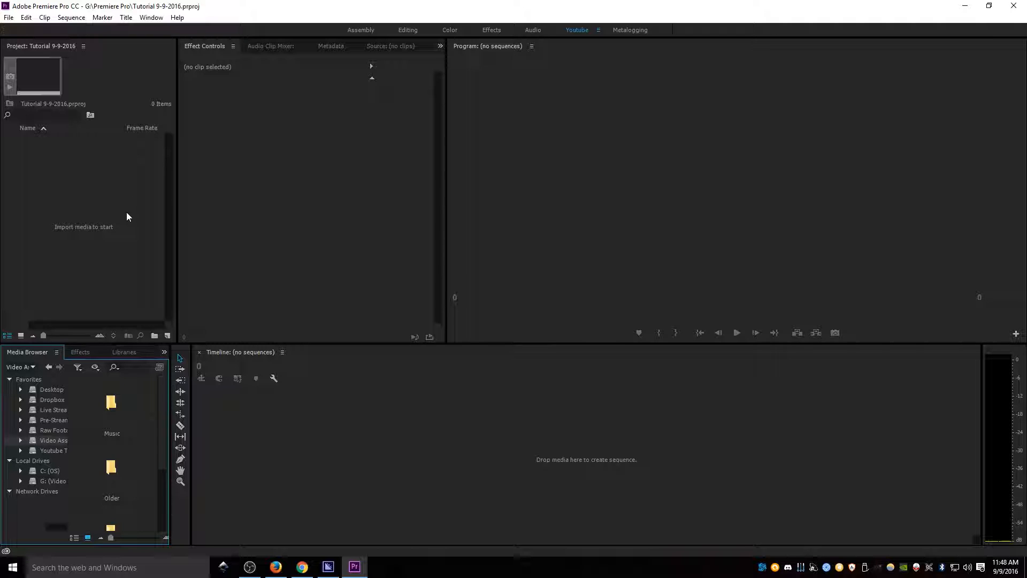
click(255, 44)
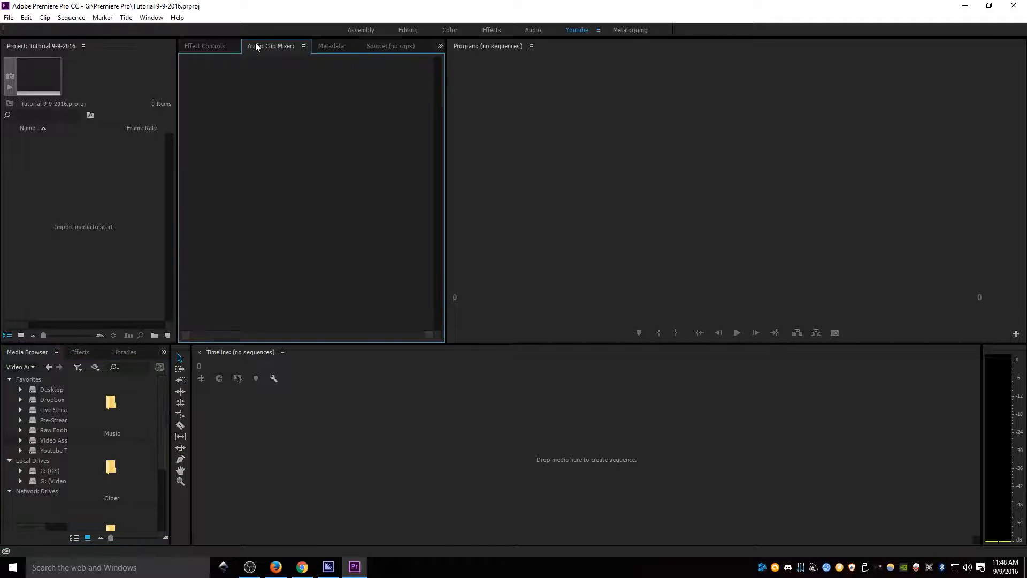
click(337, 46)
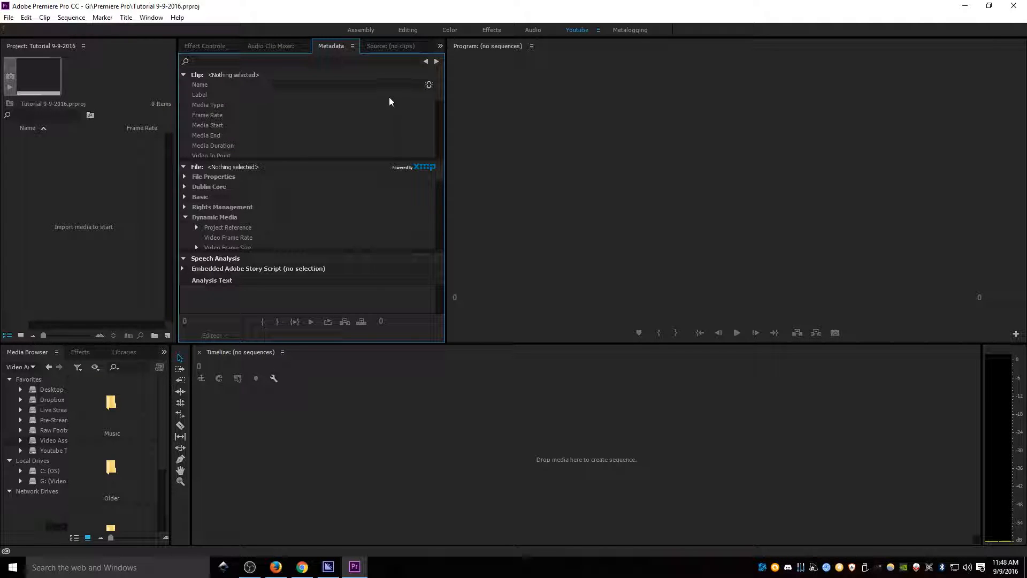
click(388, 47)
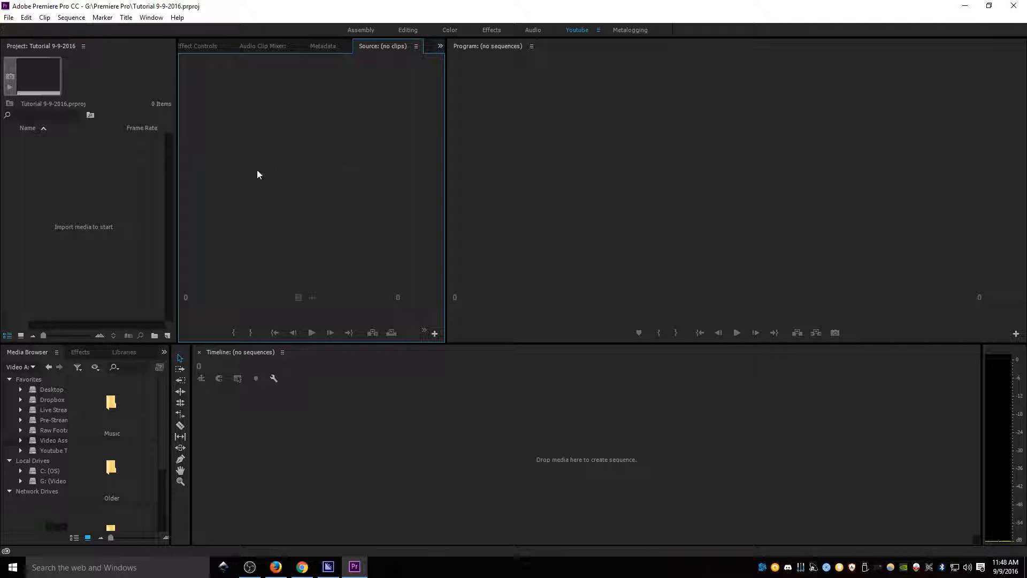
click(521, 241)
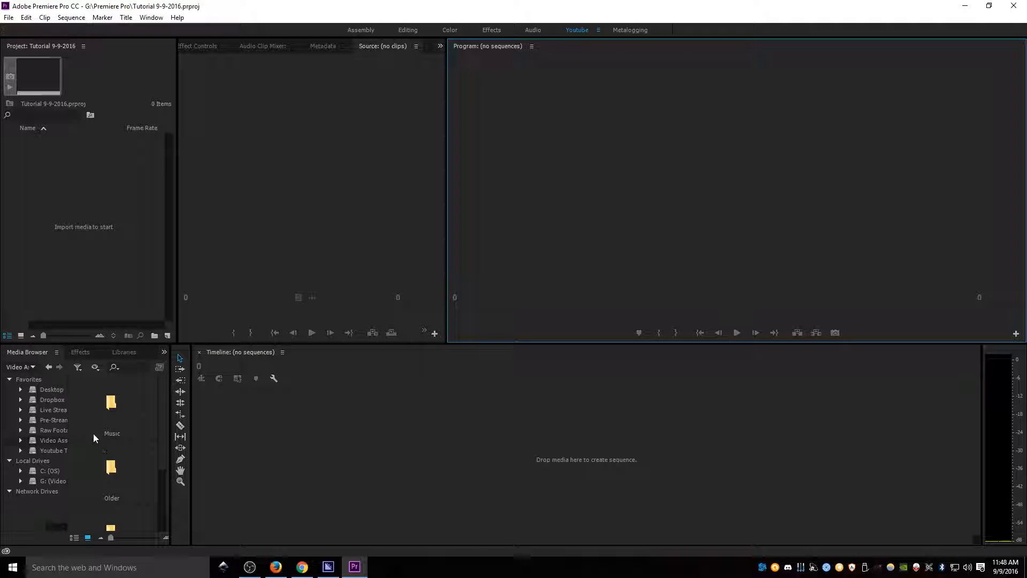
click(380, 469)
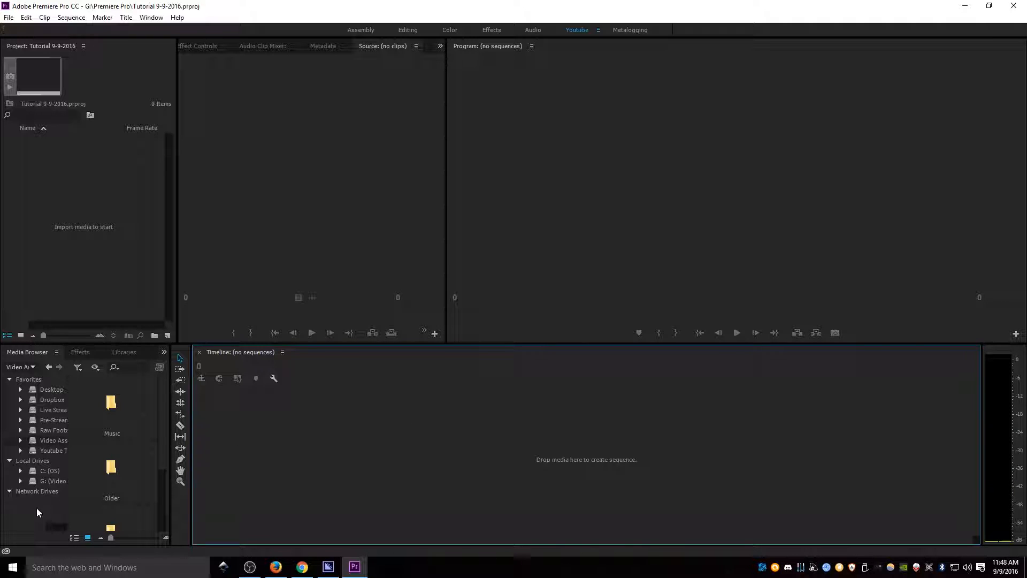
click(49, 514)
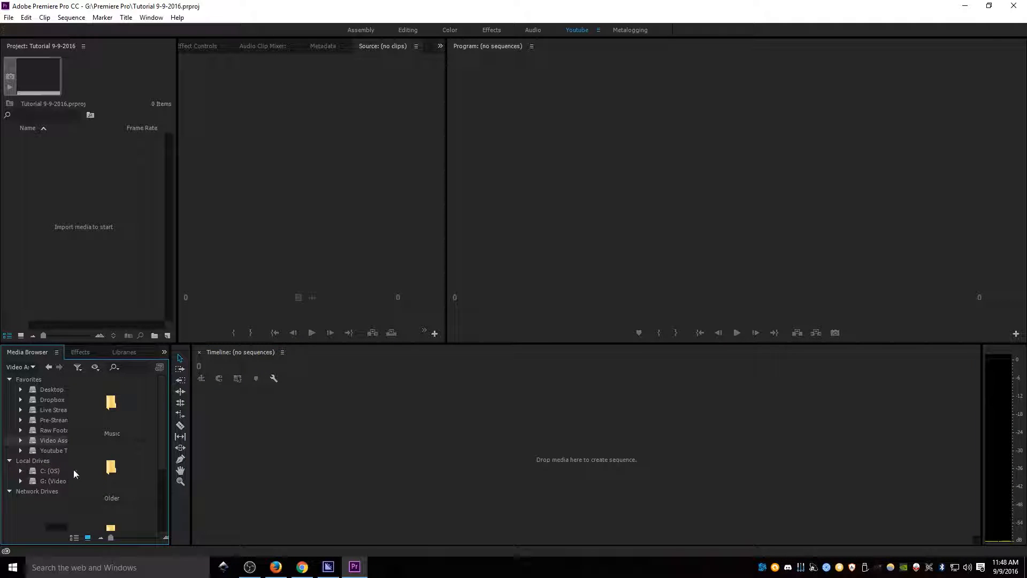
click(75, 354)
click(122, 353)
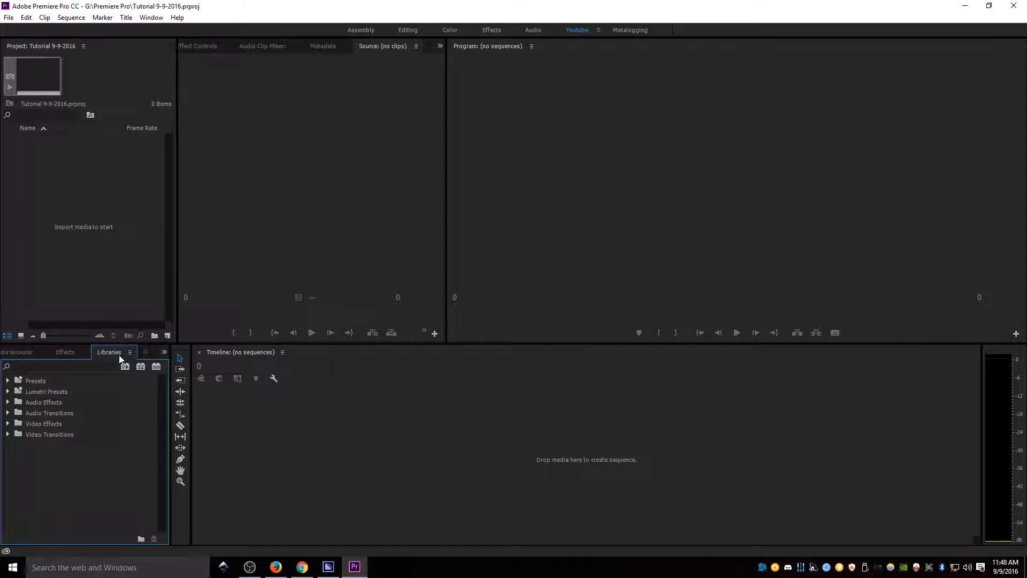
click(28, 351)
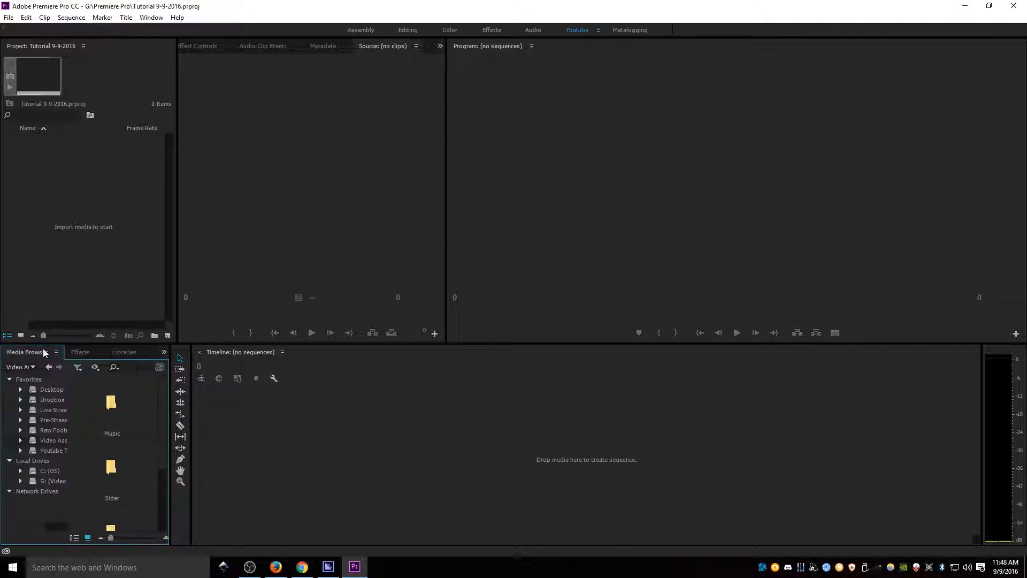
Open the Tutorial folder inside the Video Assets favorite in the Media Browser
click(49, 440)
scroll(117, 452, down, 2)
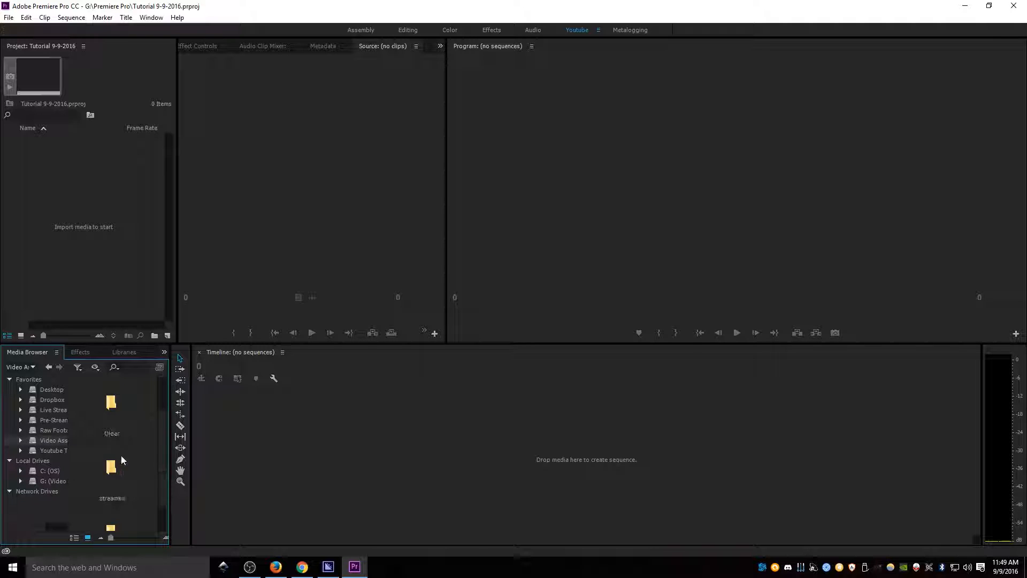
click(121, 511)
double_click(120, 508)
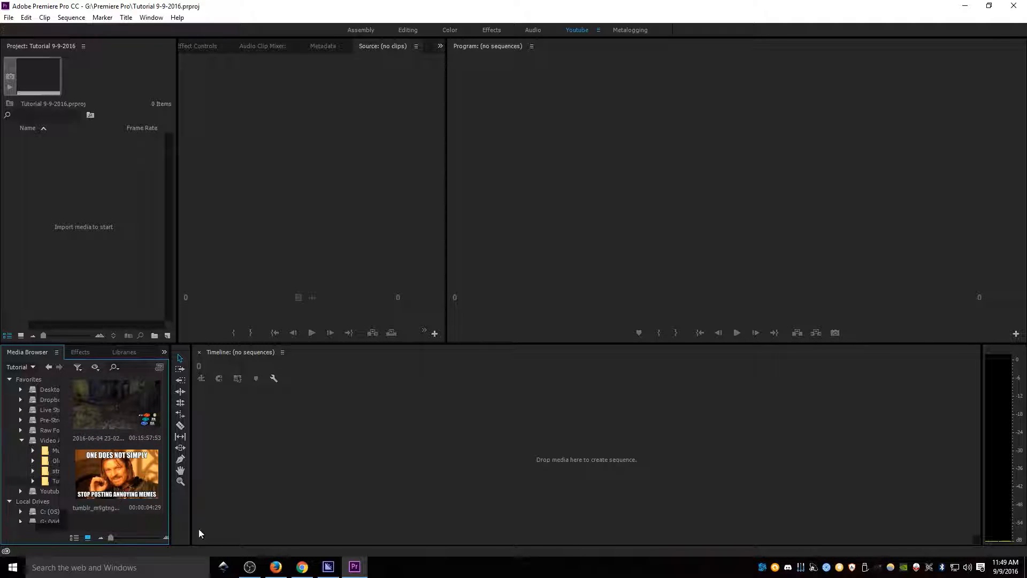
Start a new sequence from the custom Youtube HD 1080 preset and review its settings and track layout
click(250, 466)
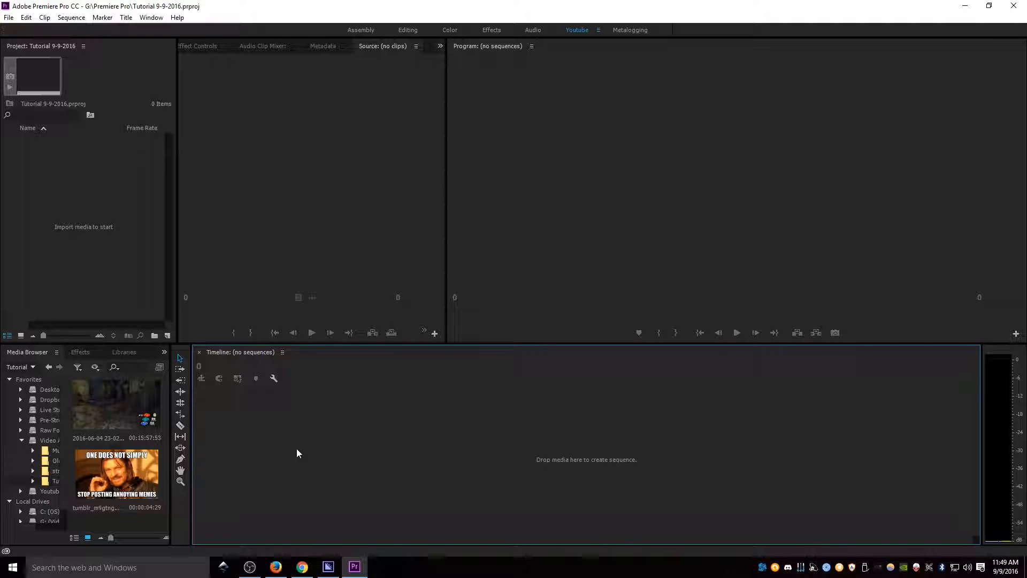
key(ctrl+n)
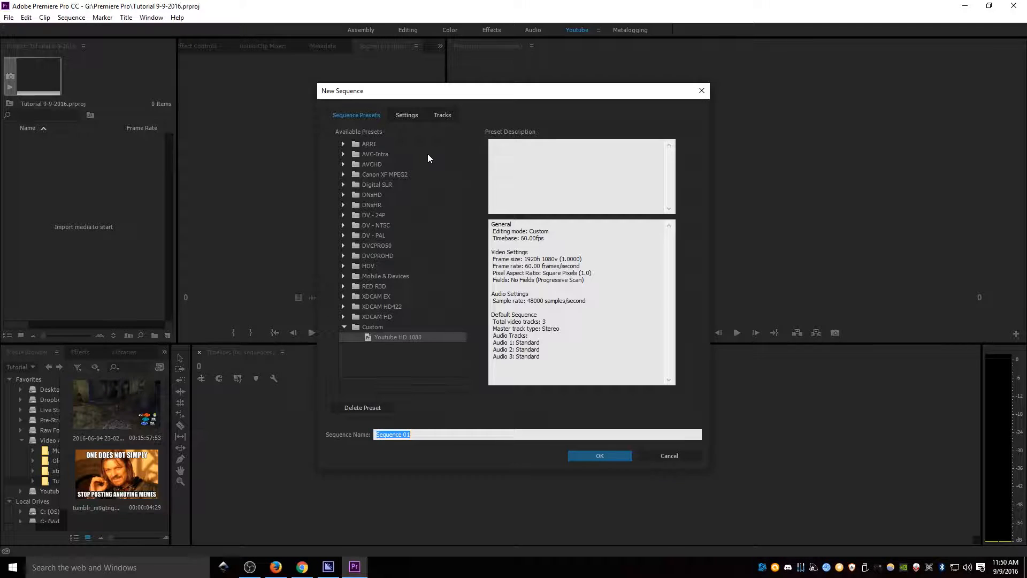
click(421, 120)
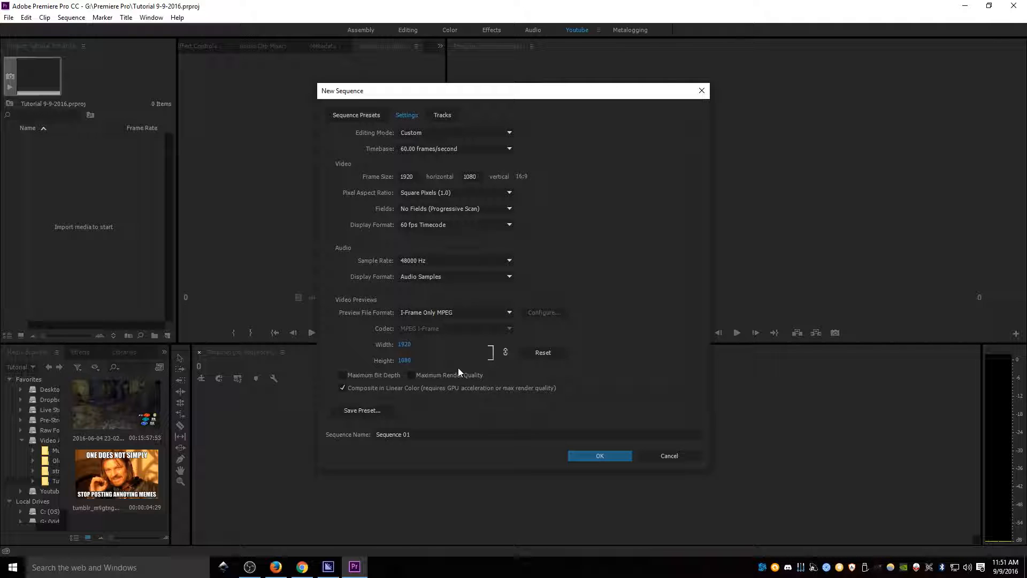
click(442, 116)
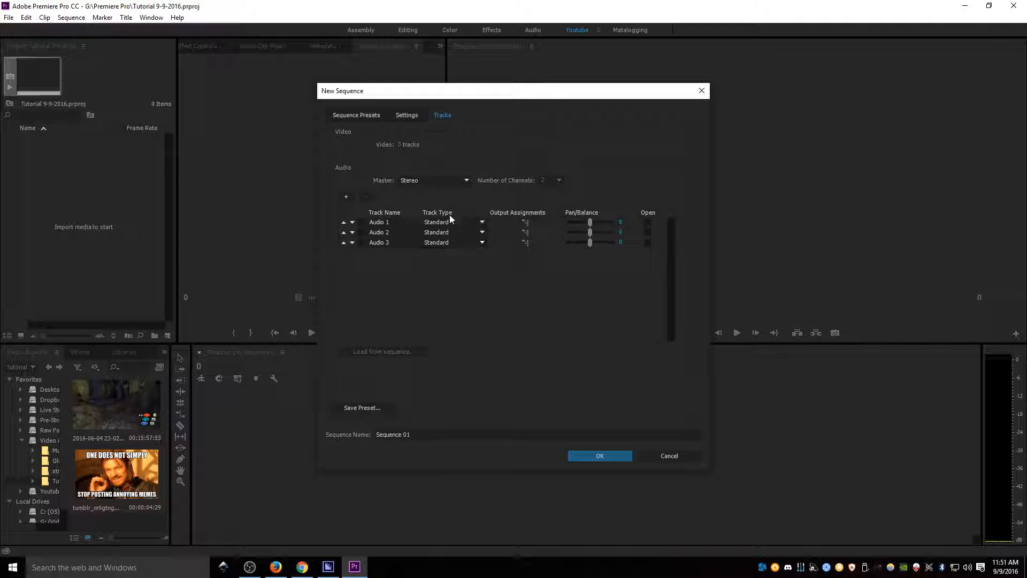
double_click(462, 433)
click(357, 115)
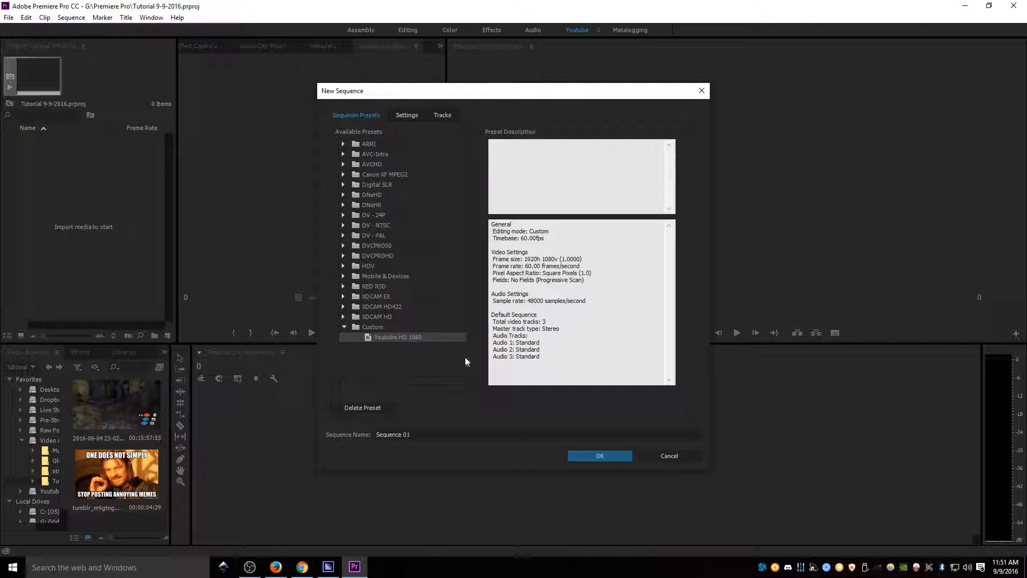
Name the sequence "Tutorial 01" and create it
click(419, 432)
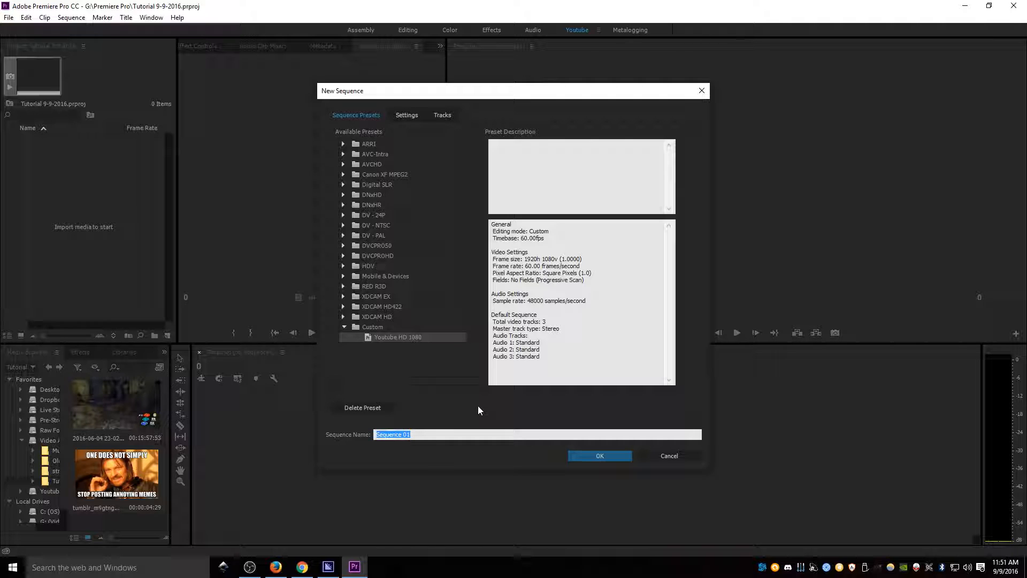
text(Tutori)
text(al E)
text(01)
click(617, 455)
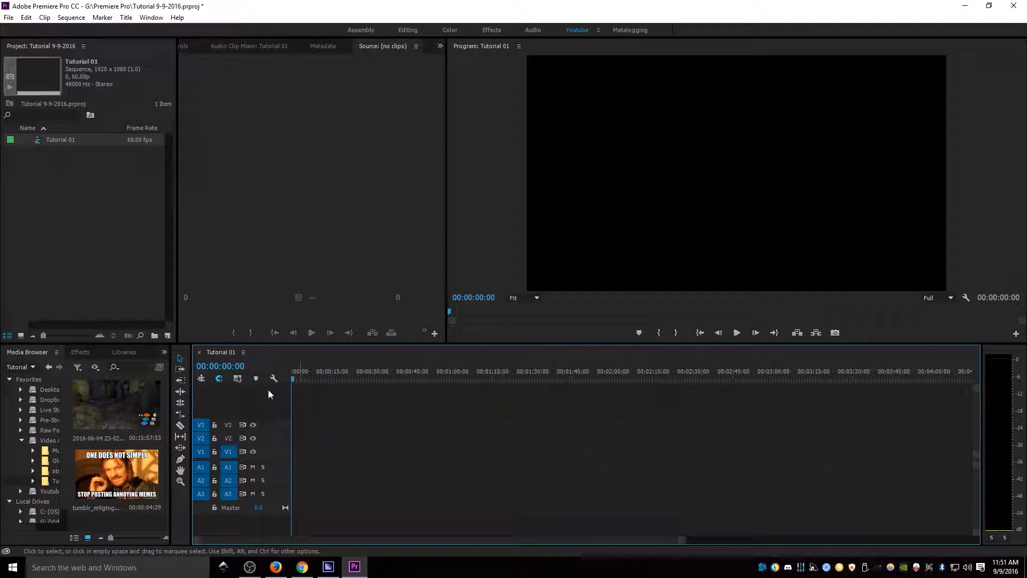
Expand the Video 1, Audio 1 and Audio 2 tracks in the timeline, leaving Video 2 and Video 3 collapsed
double_click(272, 437)
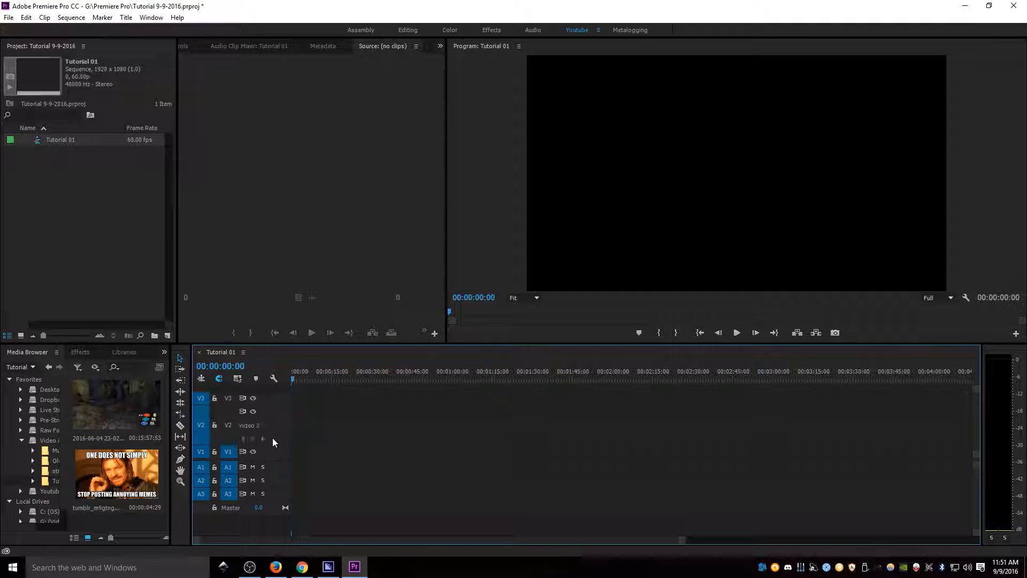
double_click(278, 452)
double_click(278, 467)
double_click(280, 505)
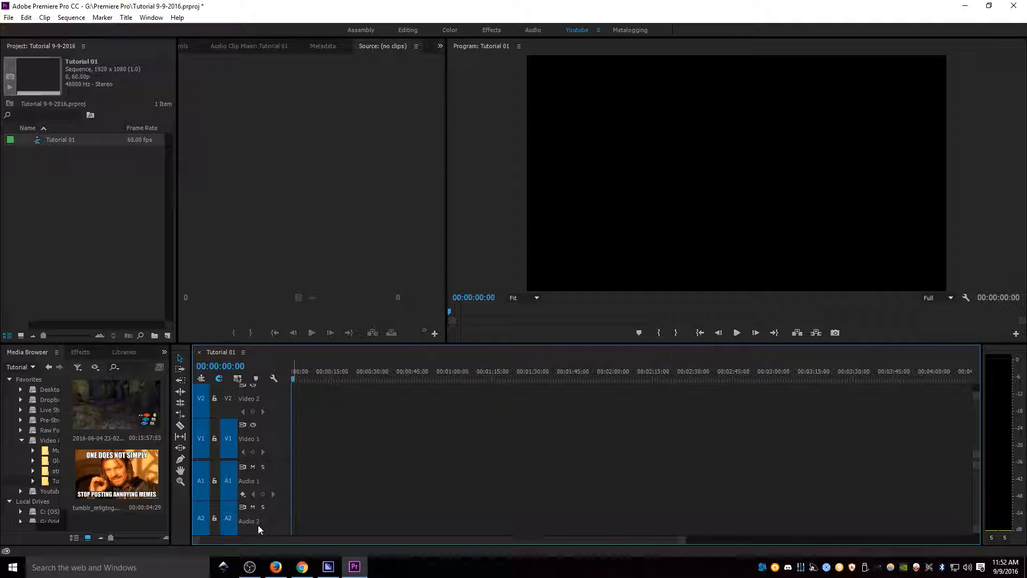
double_click(281, 429)
double_click(281, 422)
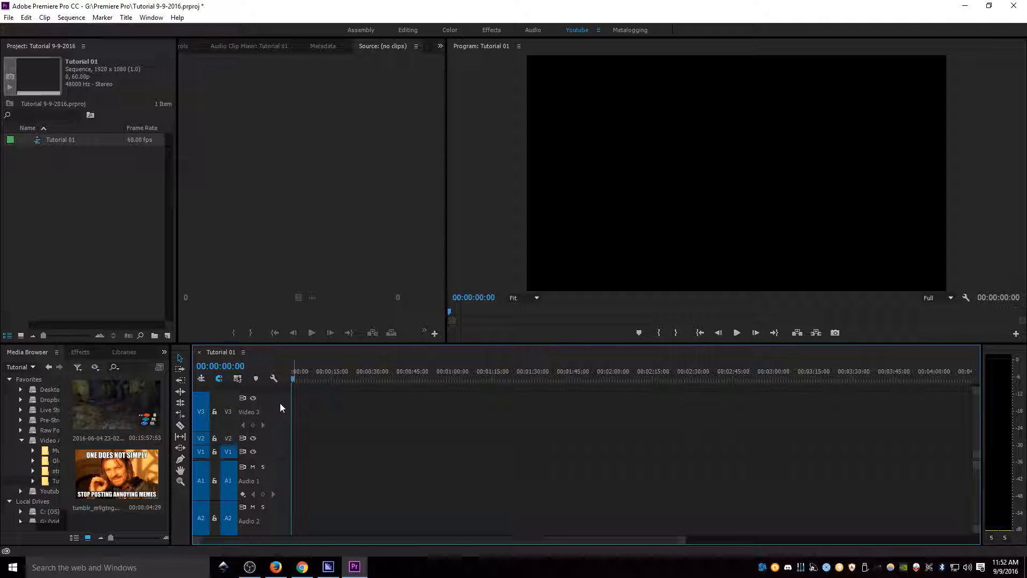
double_click(280, 406)
double_click(281, 452)
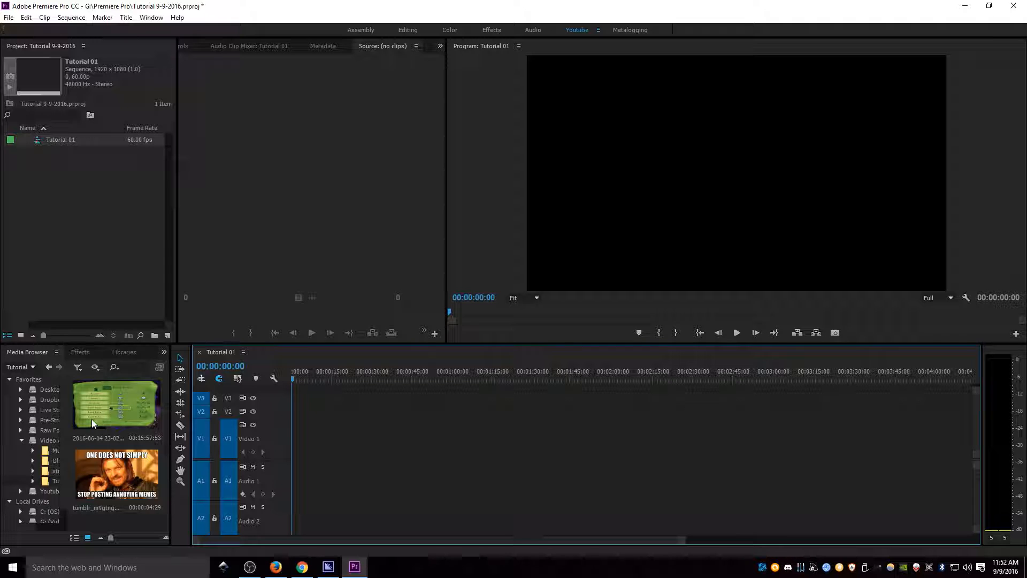
click(76, 387)
drag(76, 387, 289, 463)
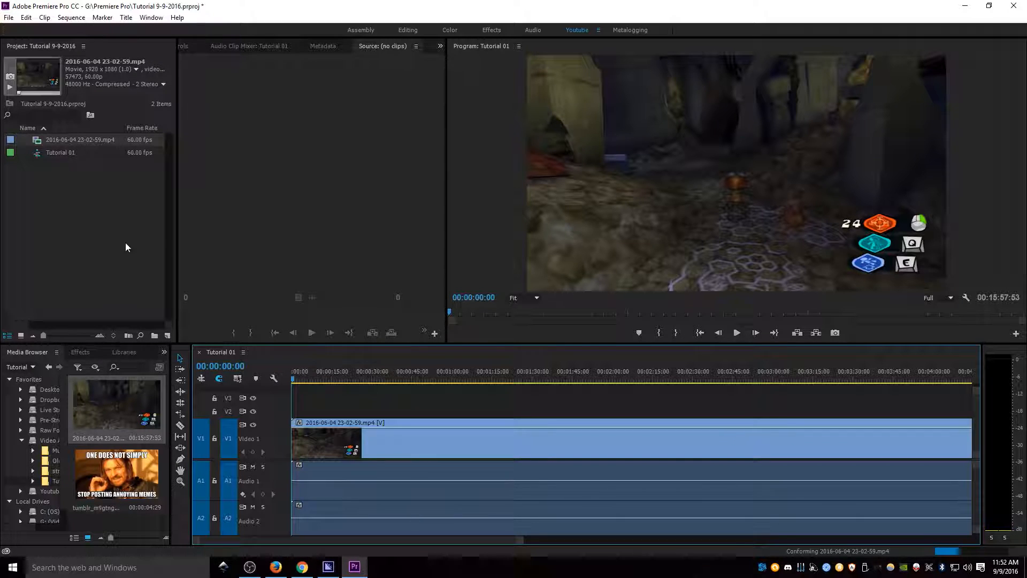
click(6, 128)
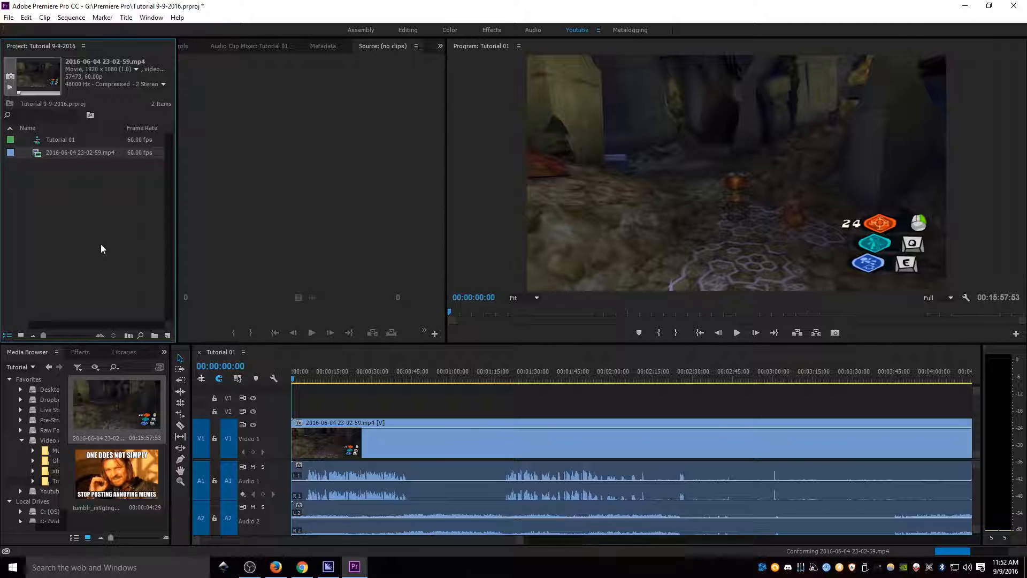
click(61, 139)
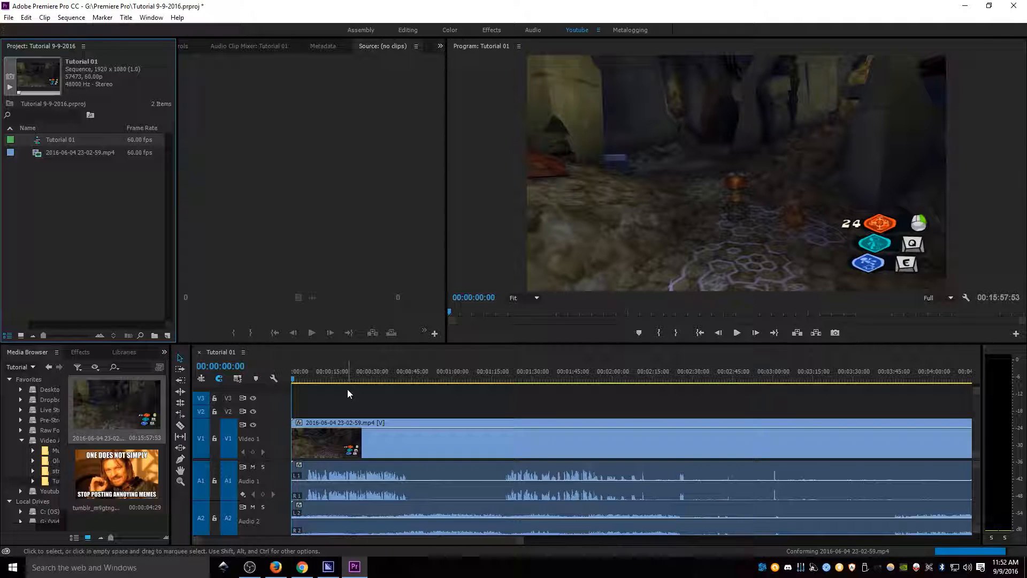
Apply the Dynamics Processor preset to the clip on Audio 1 and collapse the Presets folder
click(75, 352)
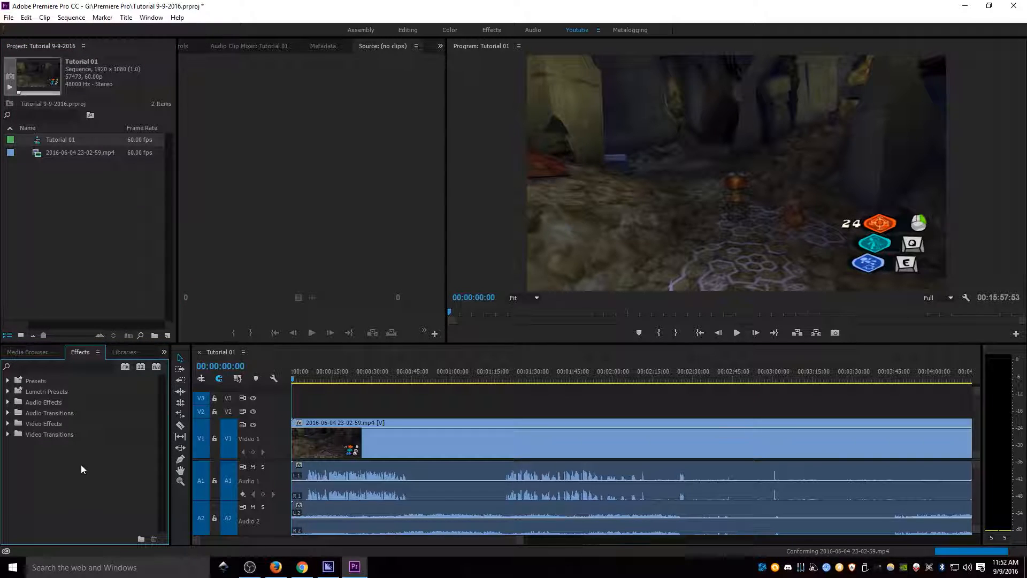
click(8, 381)
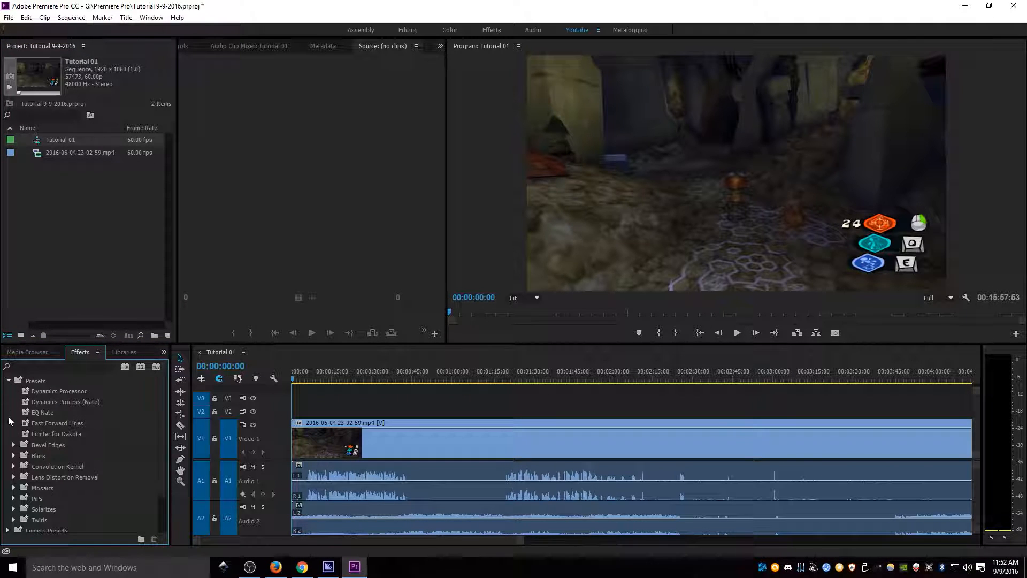
drag(25, 395, 337, 489)
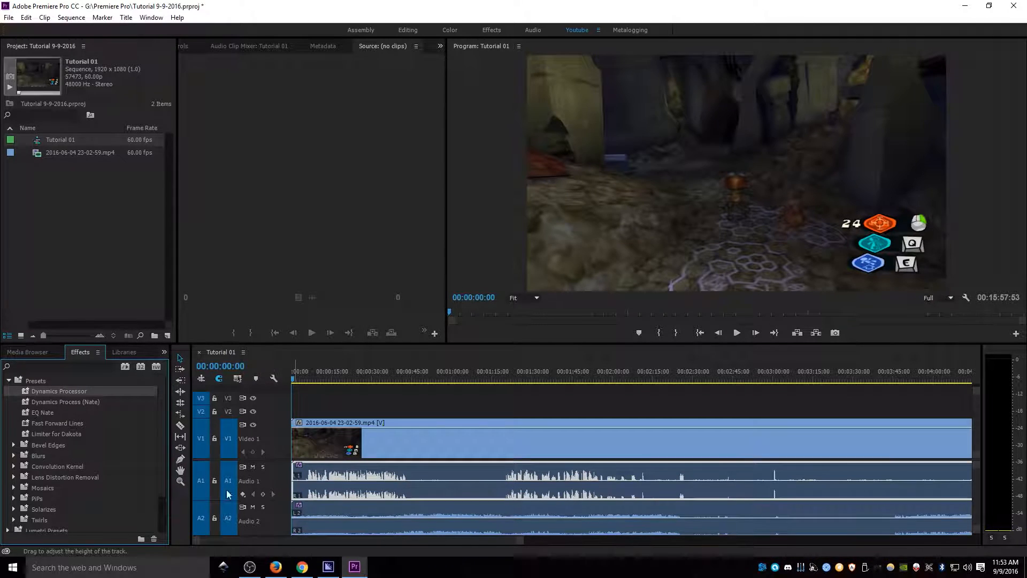
click(8, 381)
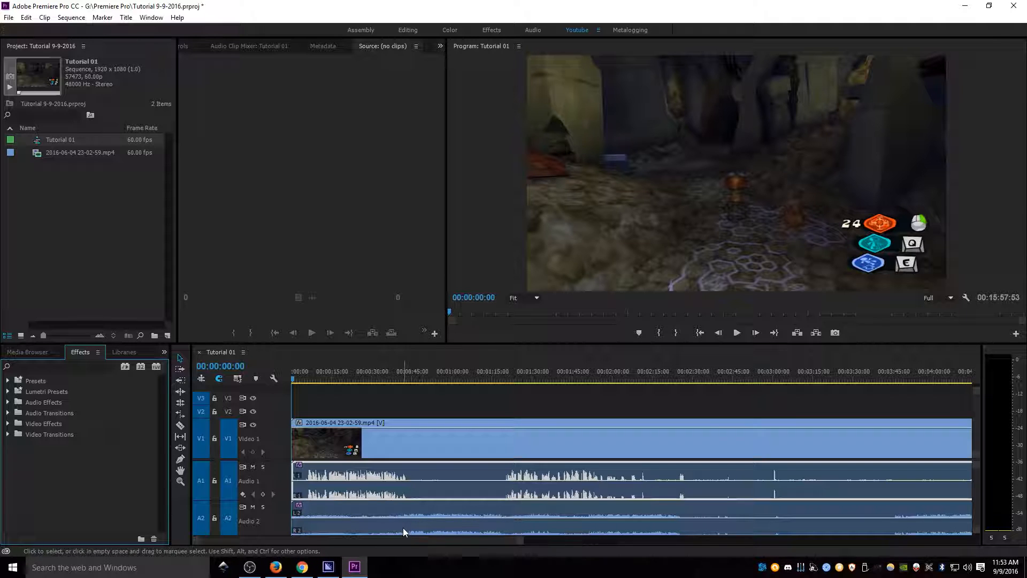
Remove the audio effects from the clip on Audio 2, leaving its Volume settings untouched
right_click(362, 517)
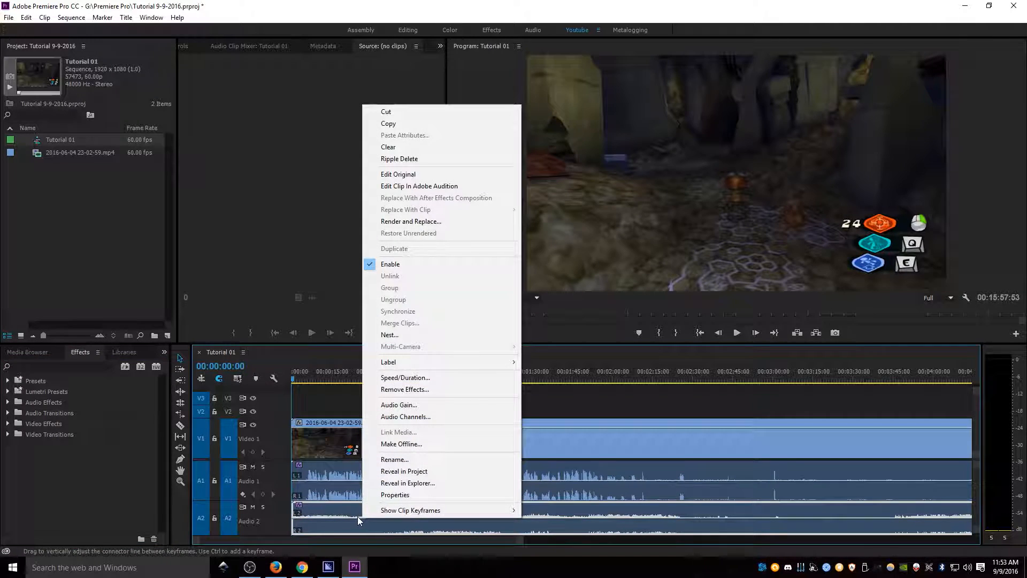
click(416, 388)
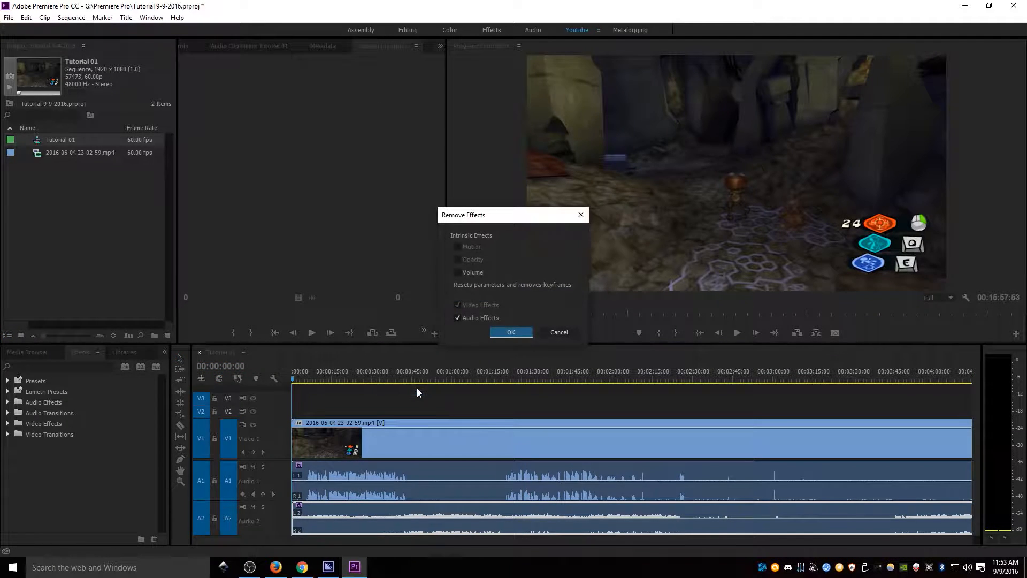
key(Return)
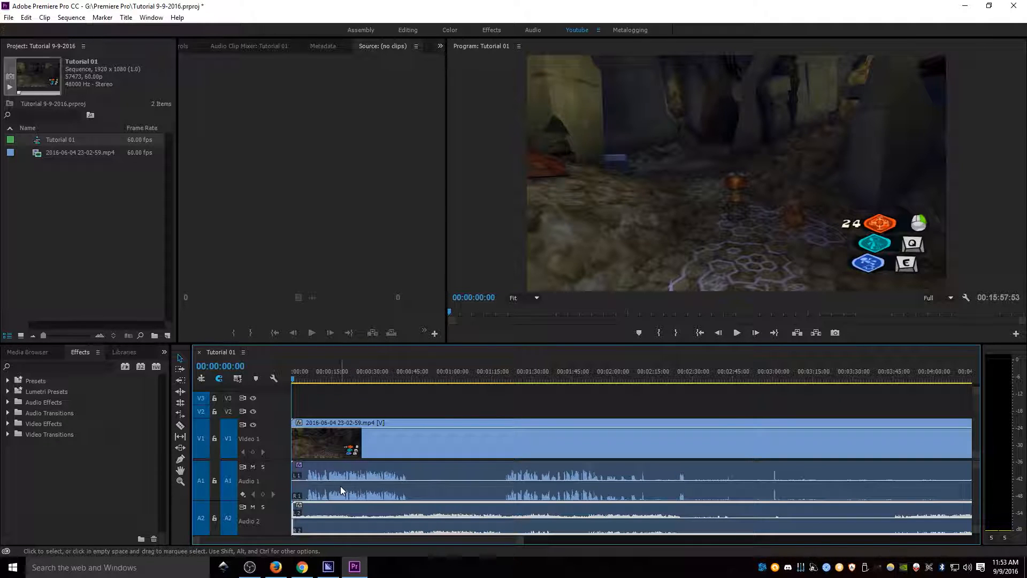
Find Dynamics among the audio effects and apply it to the clip on Audio 1
click(6, 413)
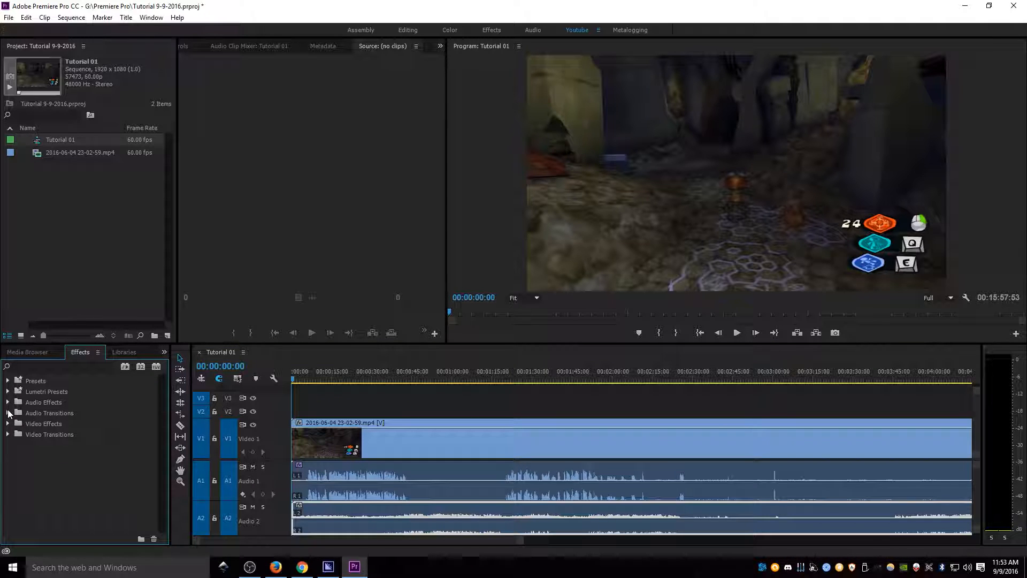
click(8, 401)
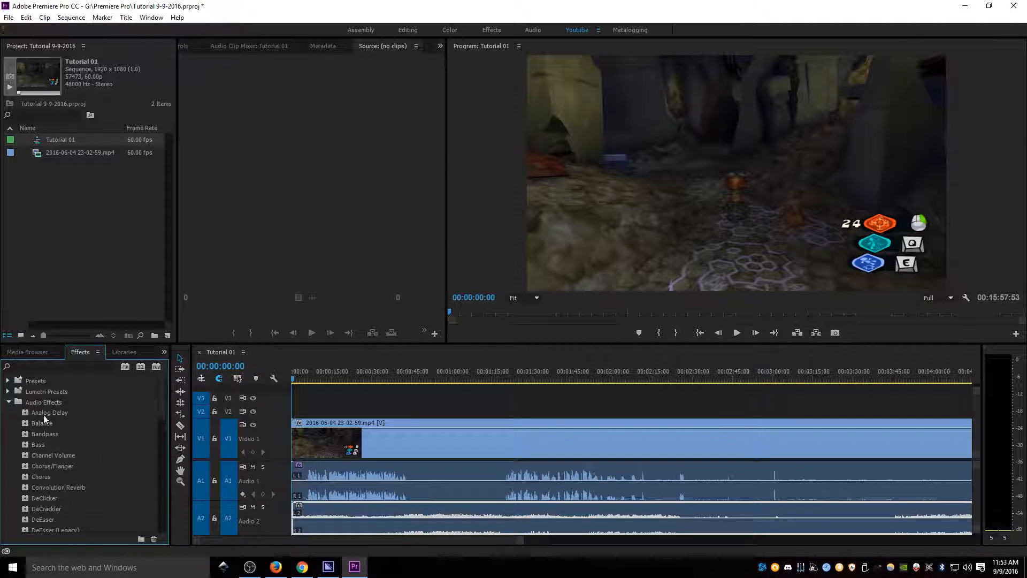
scroll(98, 499, down, 2)
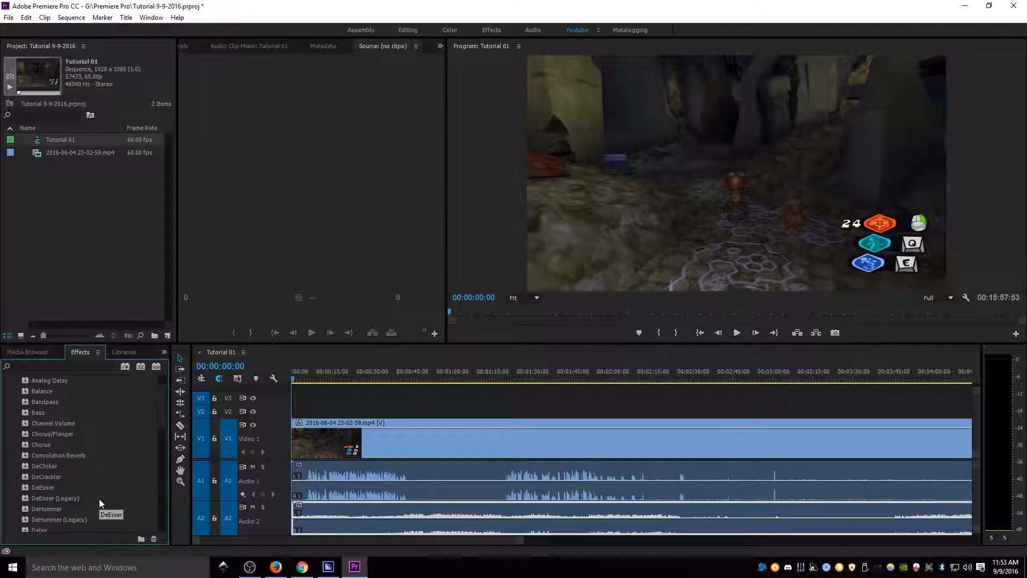
scroll(99, 502, down, 1)
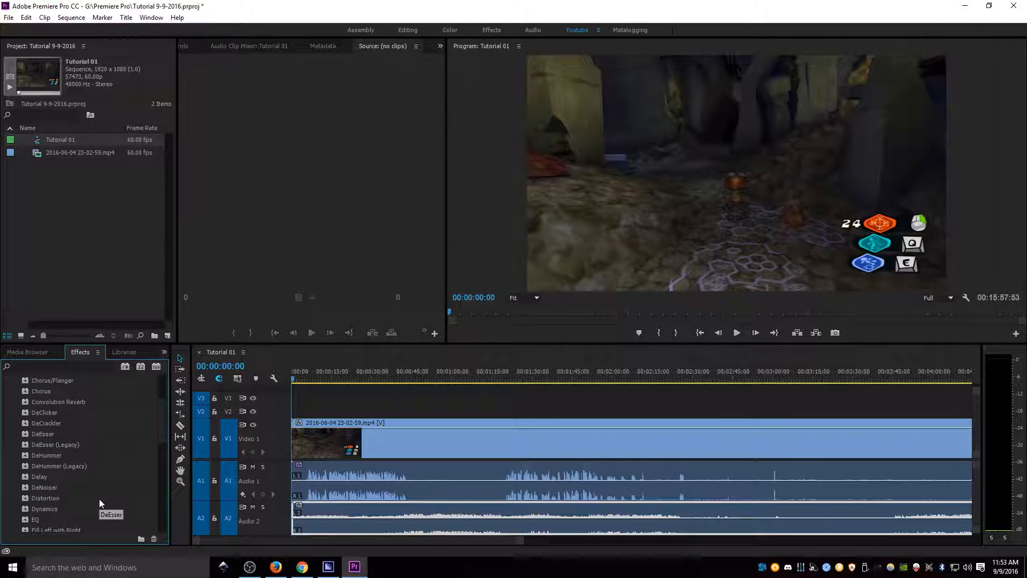
click(22, 509)
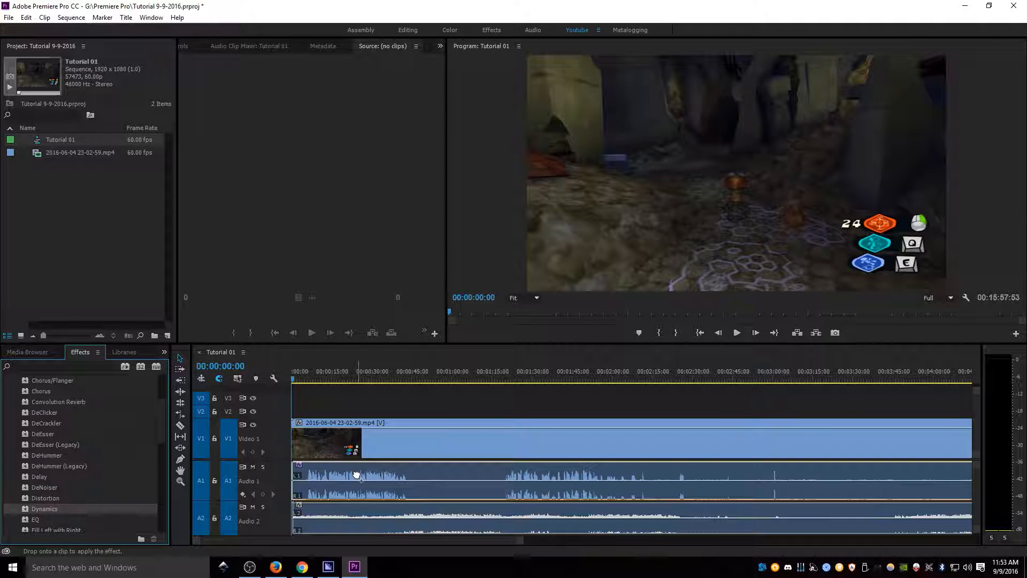
Clear the audio effects from the Audio 2 clip again
right_click(339, 508)
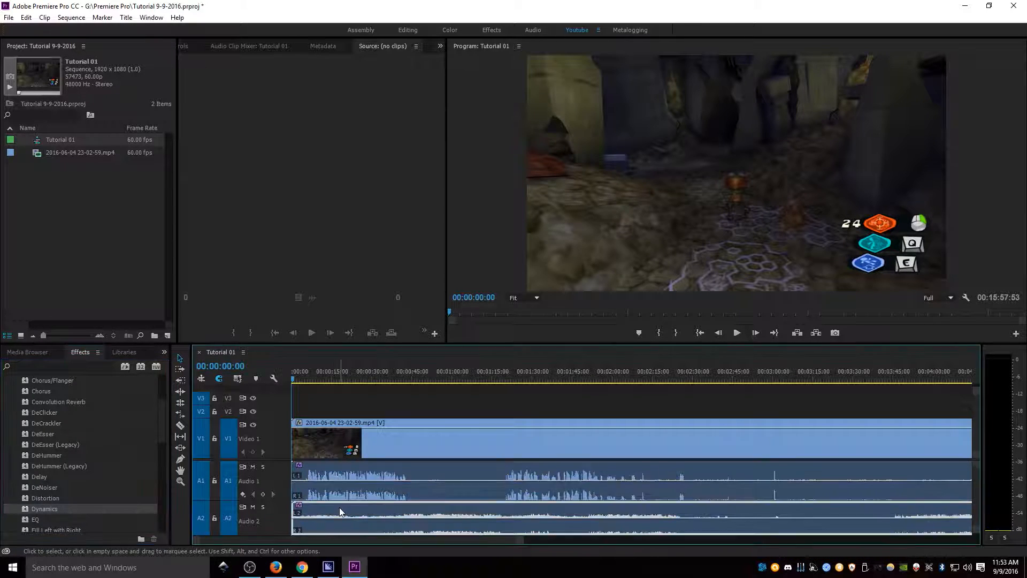
click(393, 378)
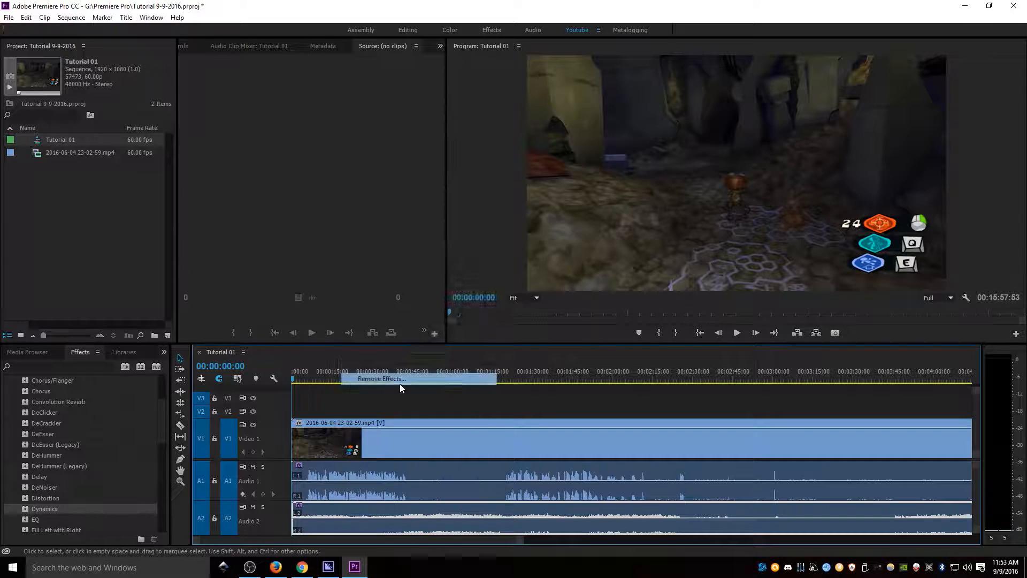
key(Return)
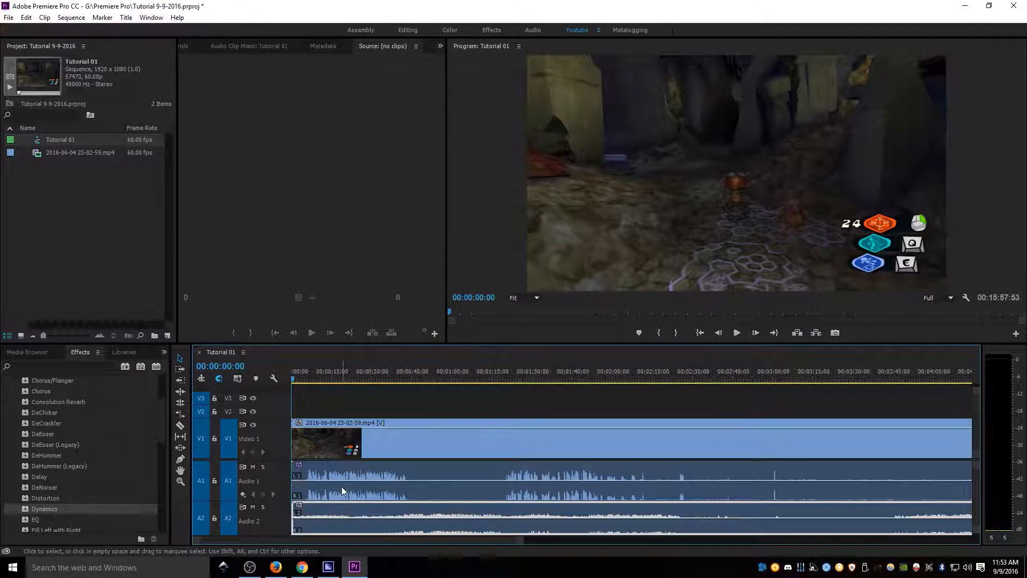
Select the Audio 1 clip and show its applied effects
click(322, 473)
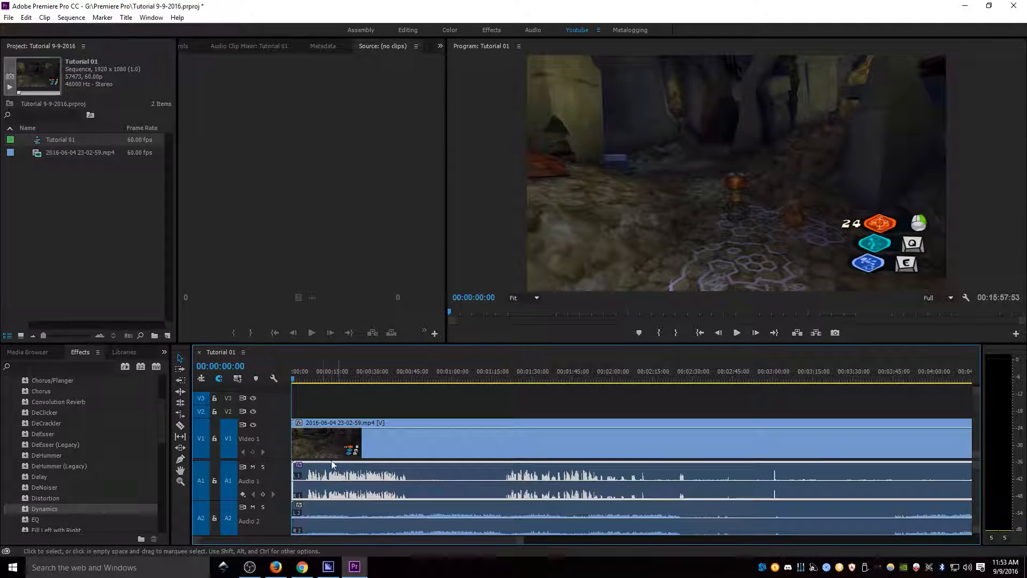
click(351, 400)
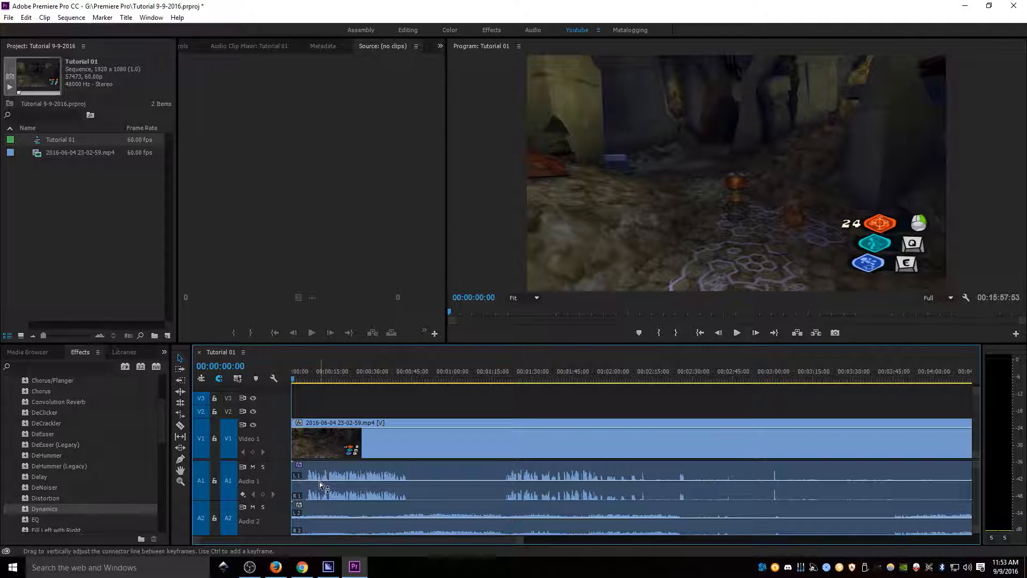
click(368, 478)
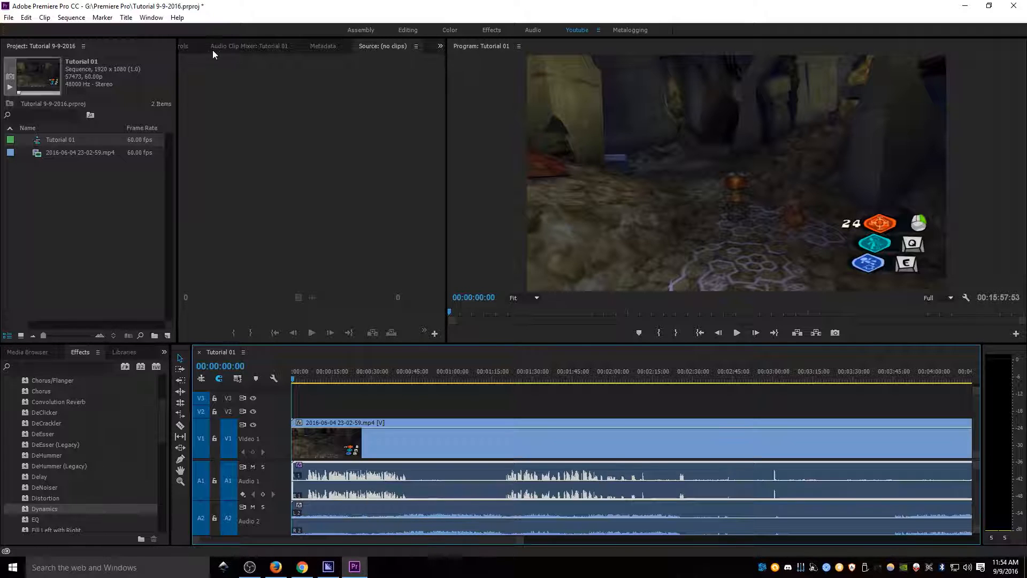
click(196, 49)
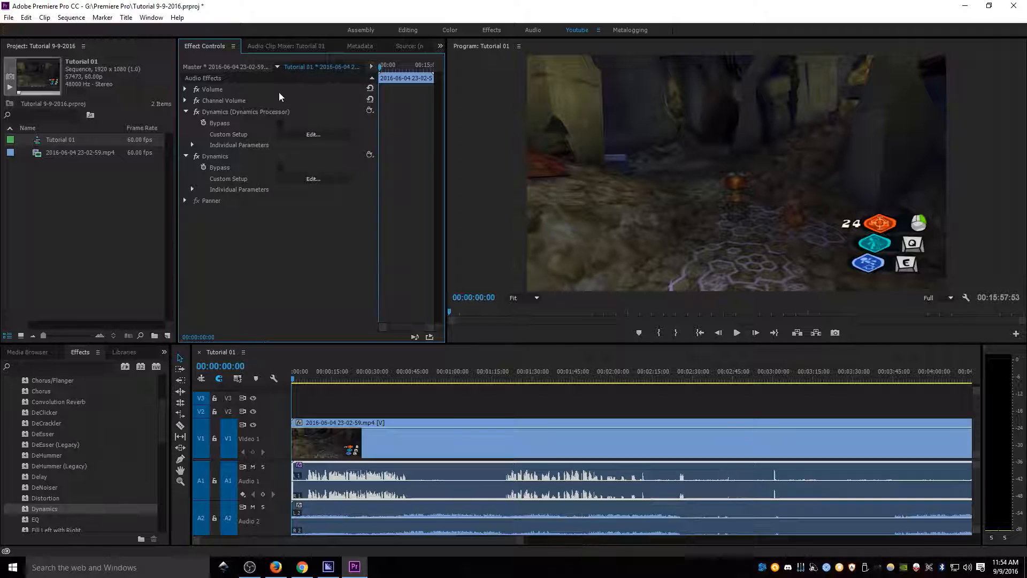
In the custom setup of the Audio 1 clip's second Dynamics effect, toggle AutoGate, Soft Clip, the compressor's Auto option and Limiter, and close the editor
click(300, 179)
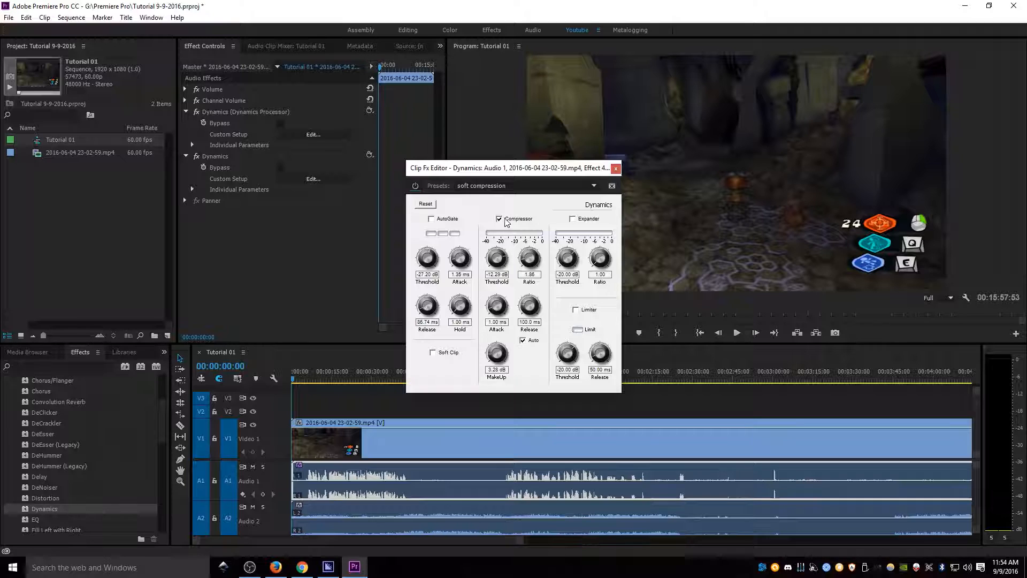
click(432, 221)
click(453, 353)
click(532, 341)
click(597, 310)
click(616, 169)
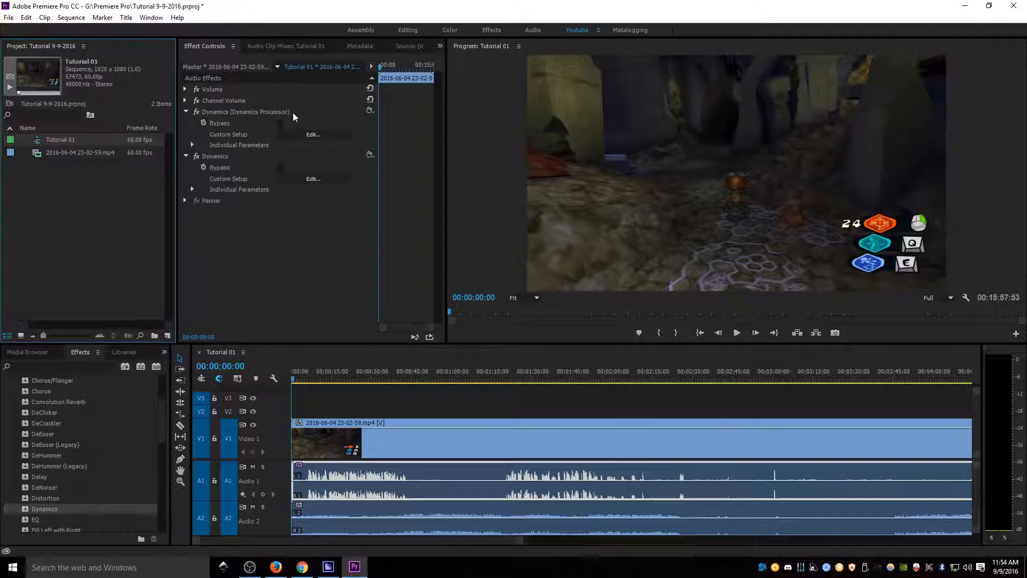
Open the custom setup of the Audio 1 clip's first Dynamics effect, play from 00:00:16:24 to check its sound, and close the editor
click(330, 136)
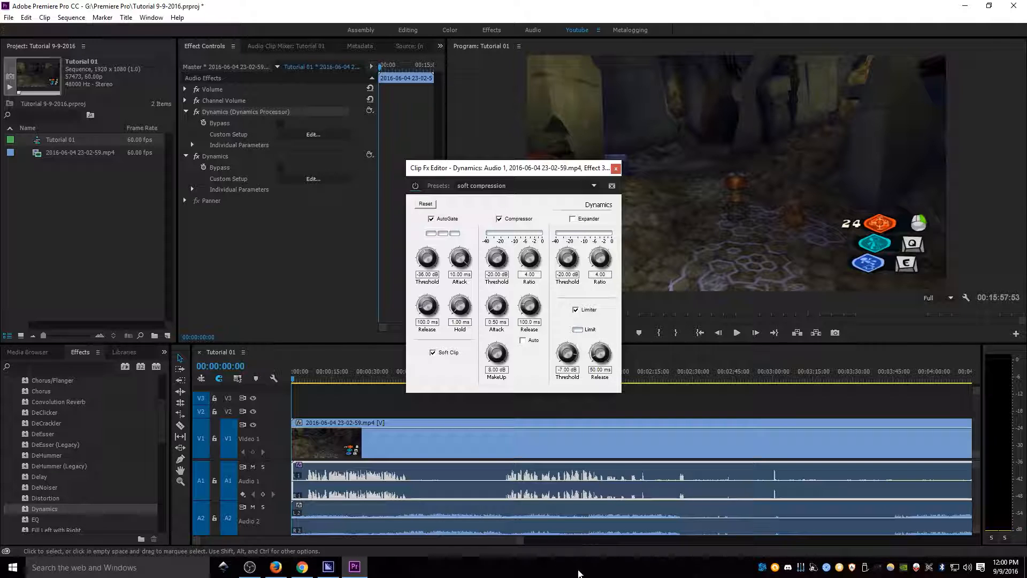
click(336, 374)
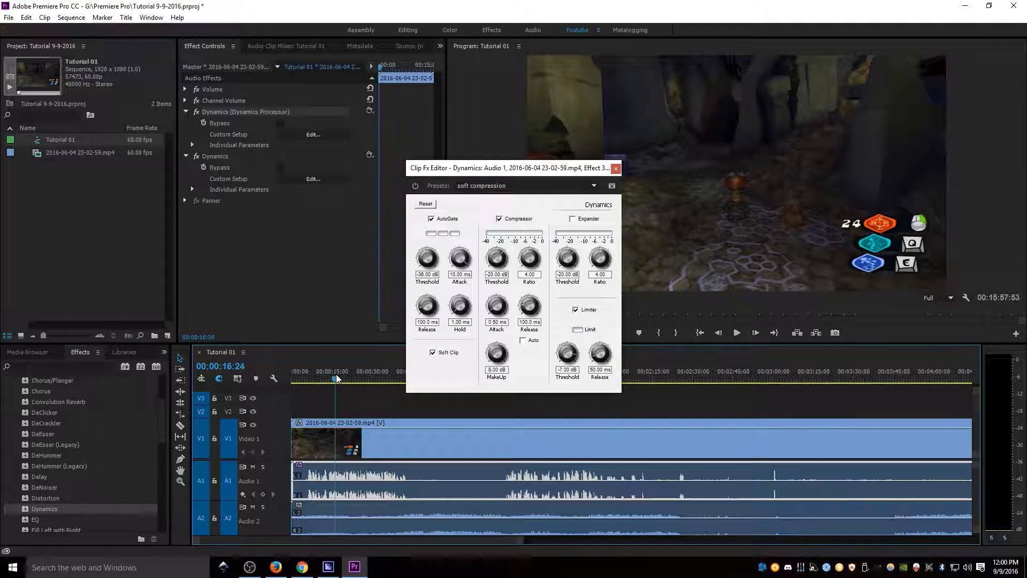
key(space)
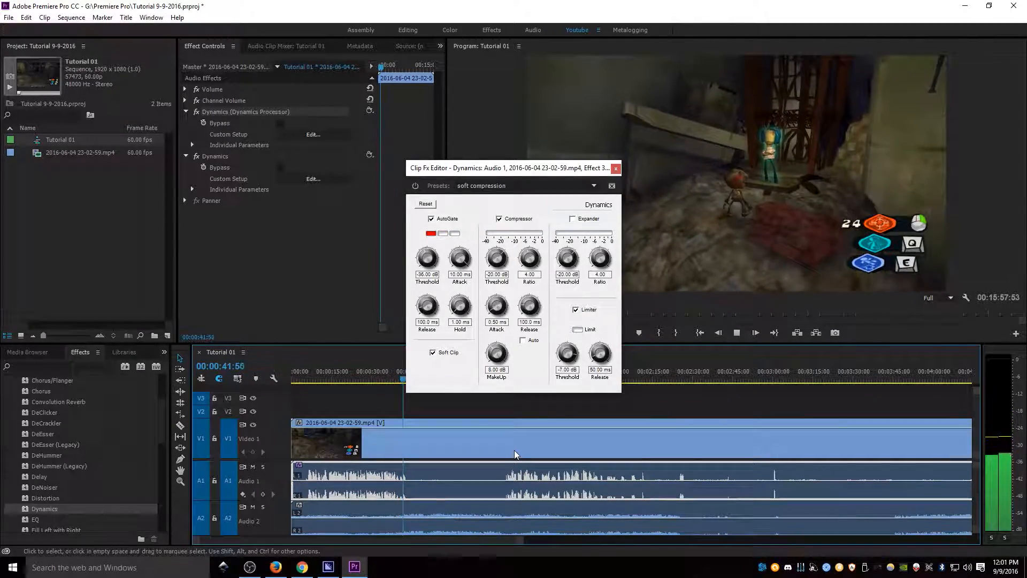
key(space)
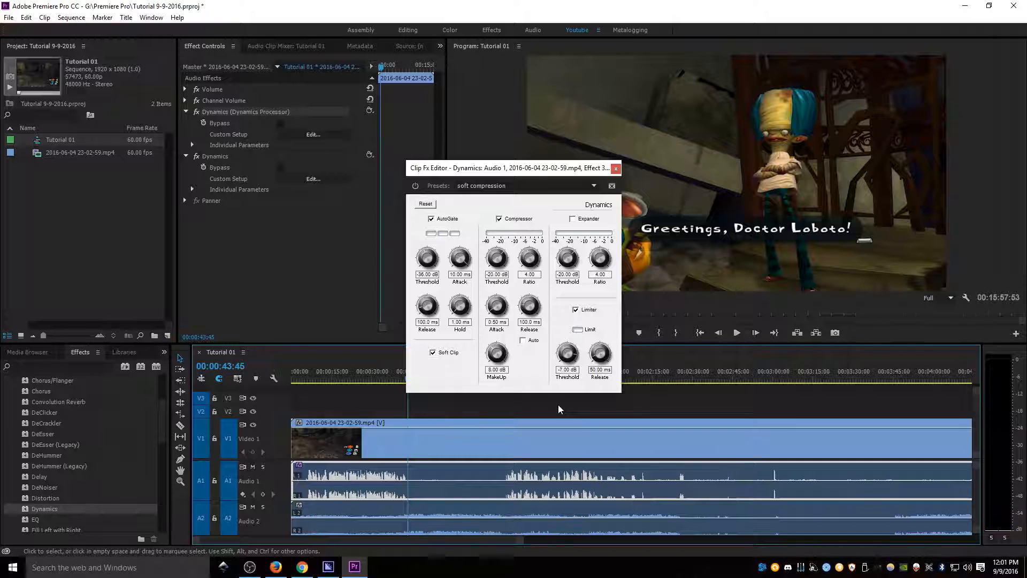
drag(420, 269, 443, 274)
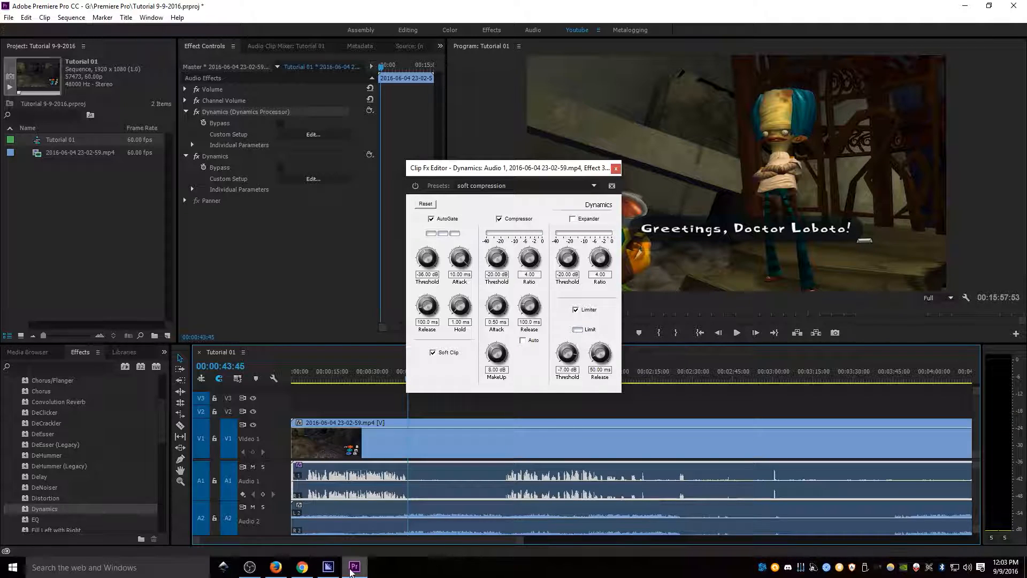
mouse_move(303, 567)
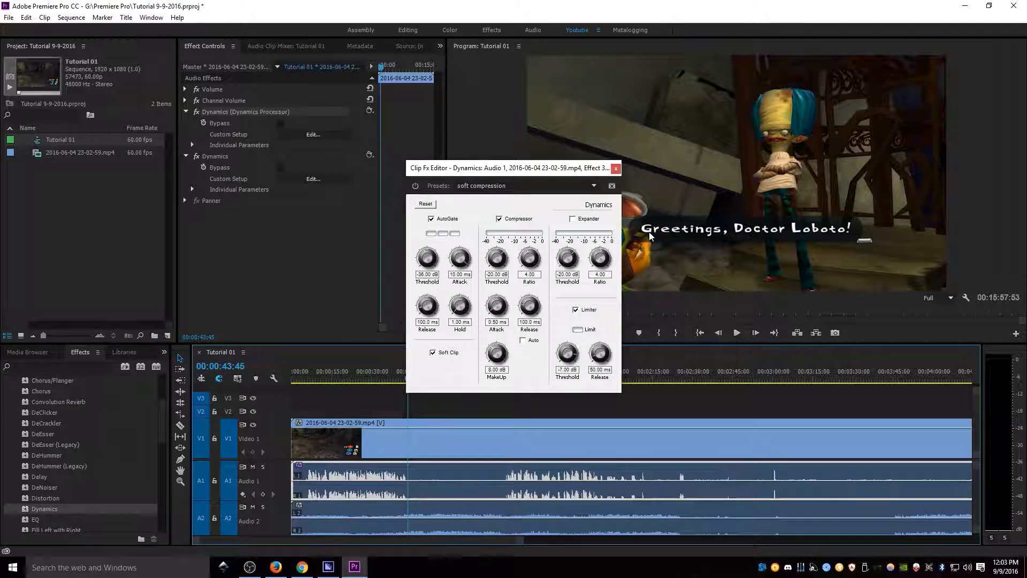
click(617, 169)
right_click(258, 161)
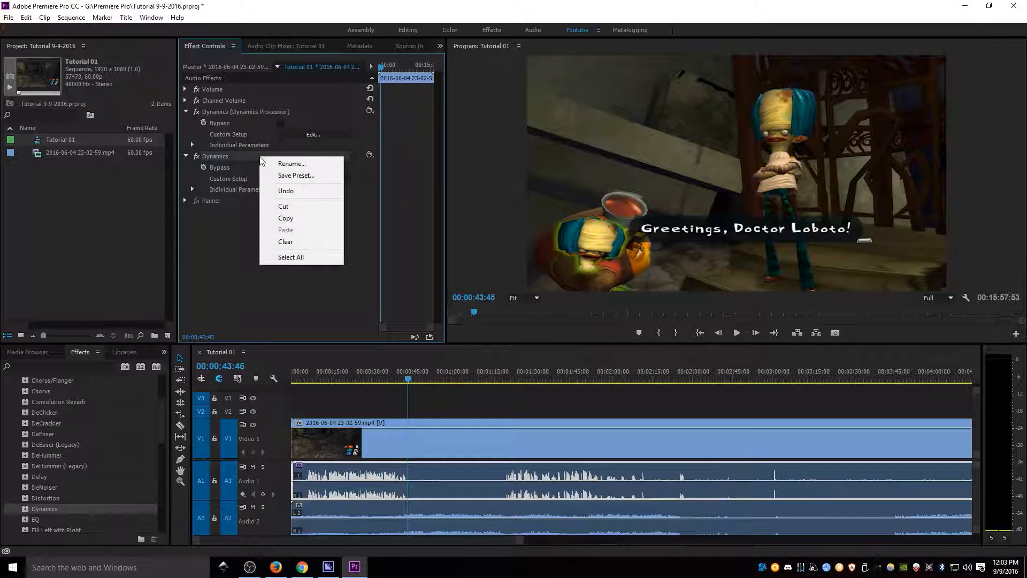
click(243, 318)
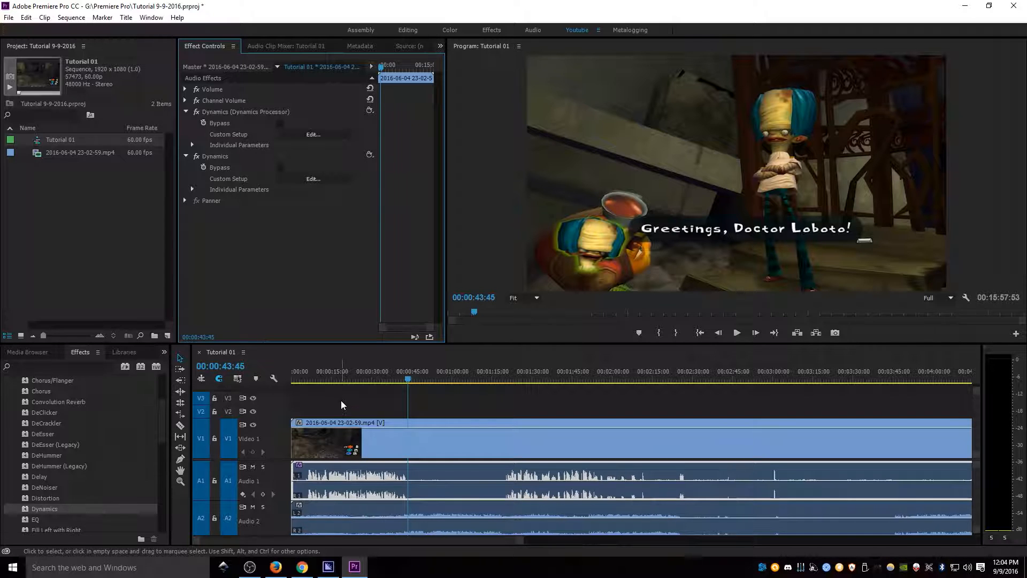
Cut the gameplay clip at 00:00:05:41 and delete the opening segment from the video and both audio tracks
click(304, 379)
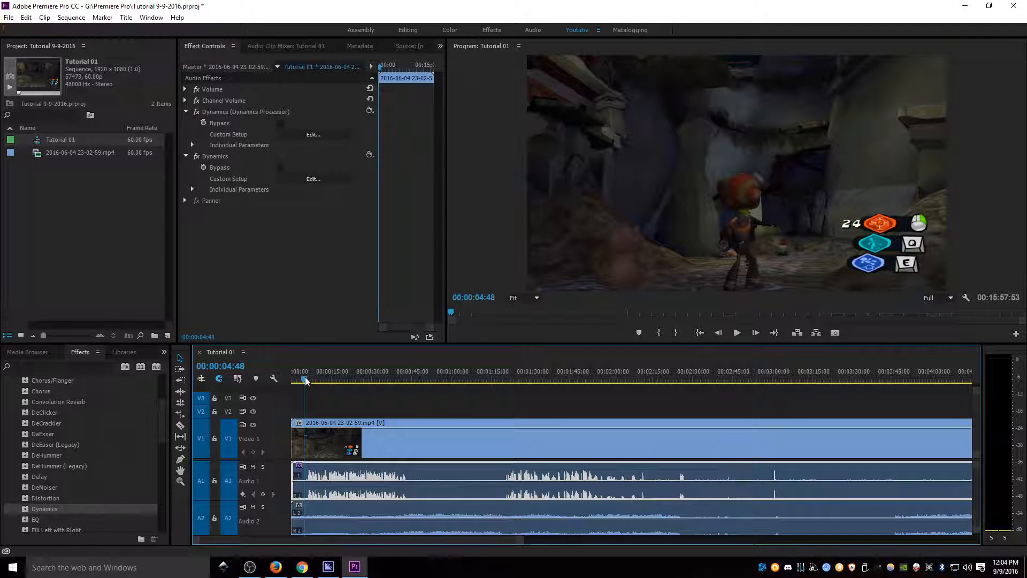
drag(306, 381, 307, 380)
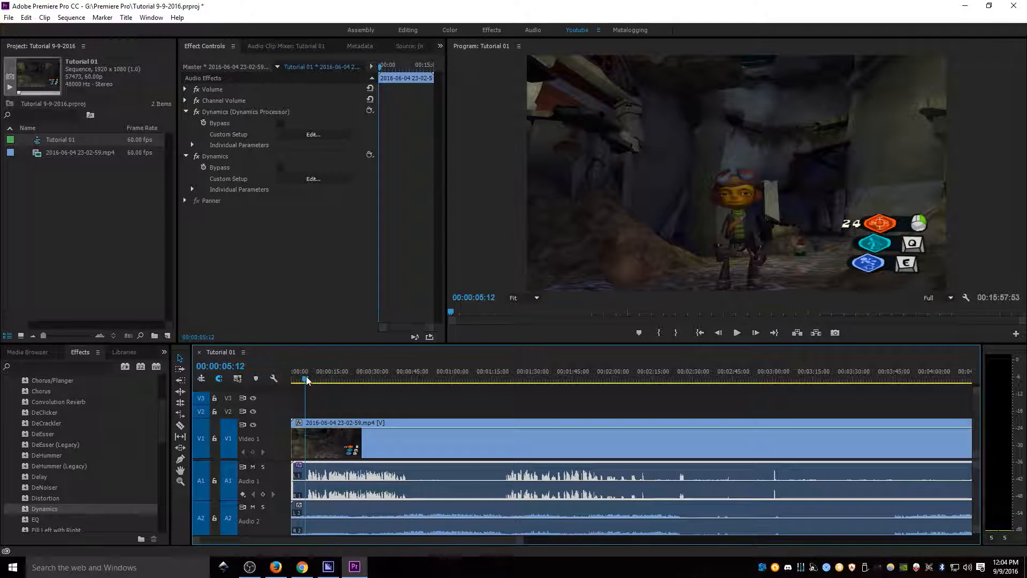
scroll(311, 411, up, 5)
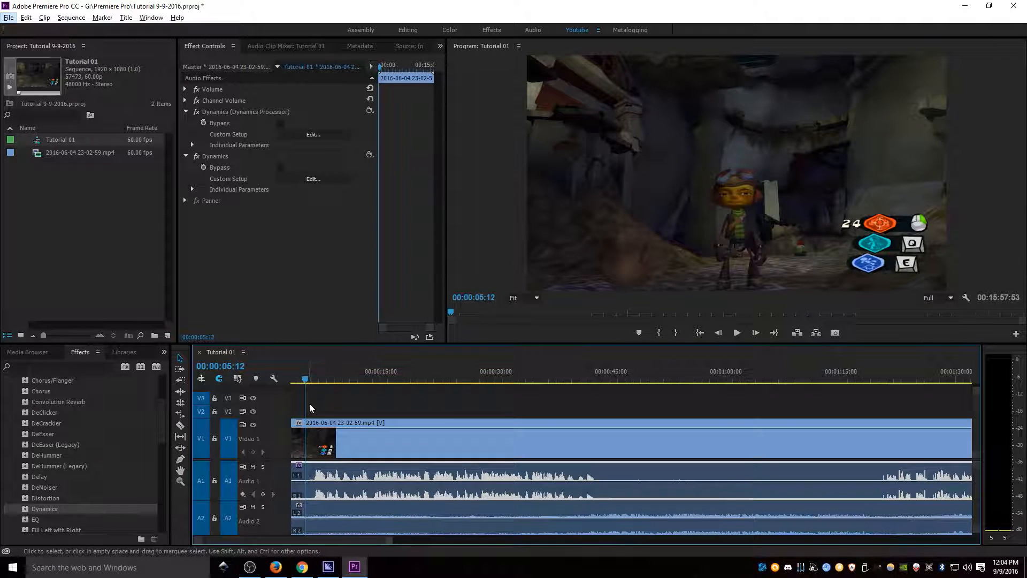
click(308, 380)
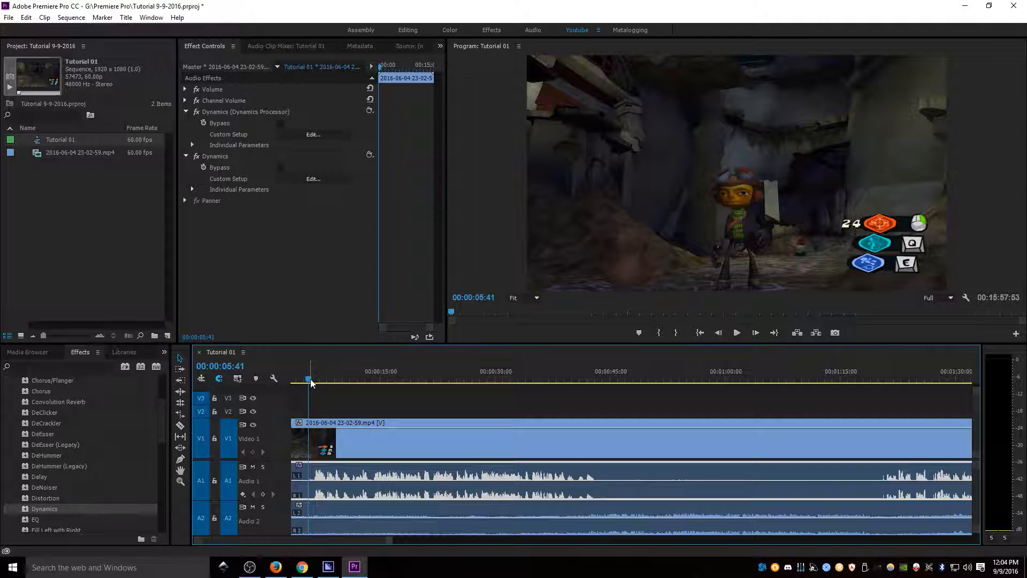
key(ctrl+k)
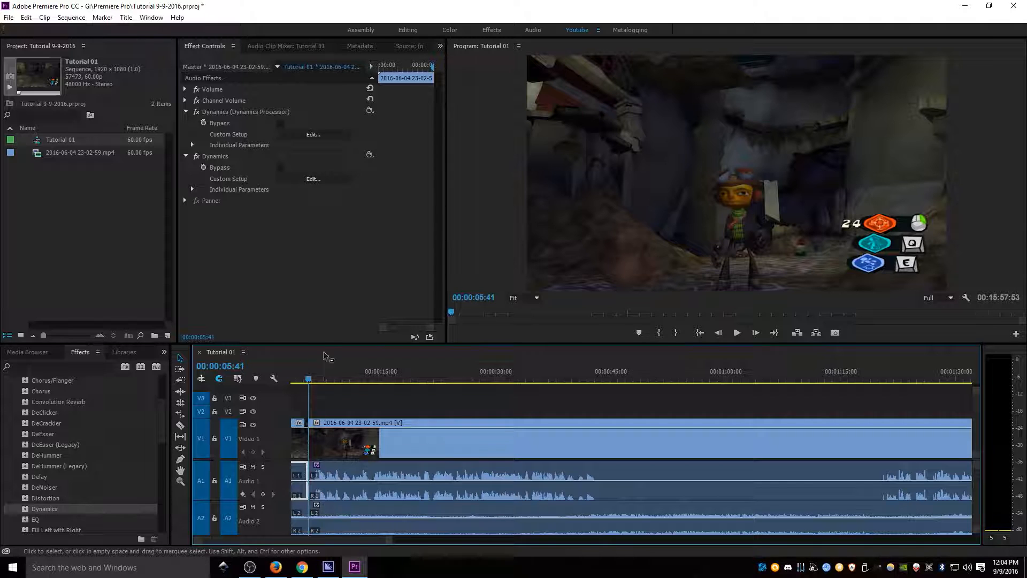
drag(303, 397, 298, 538)
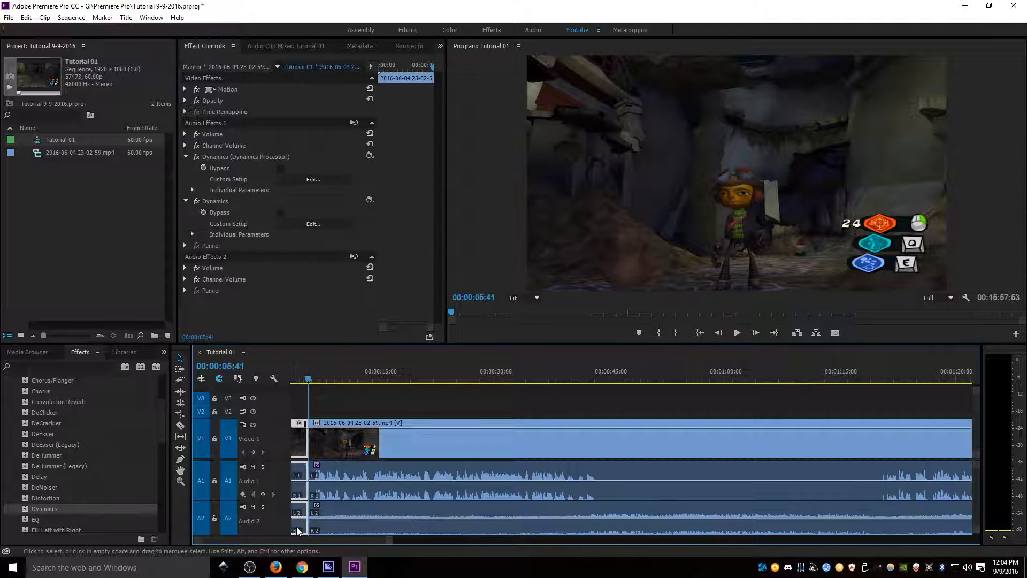
key(Delete)
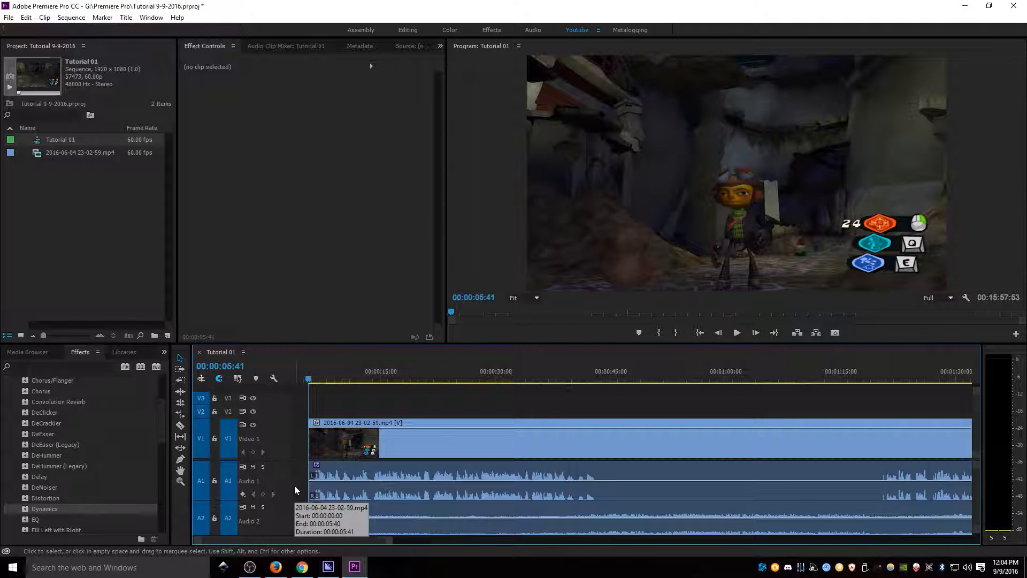
Shift the remaining clip further along the timeline and delete the gap before it so the clip starts at 00:00:00:00
click(372, 431)
drag(414, 441, 482, 439)
click(314, 444)
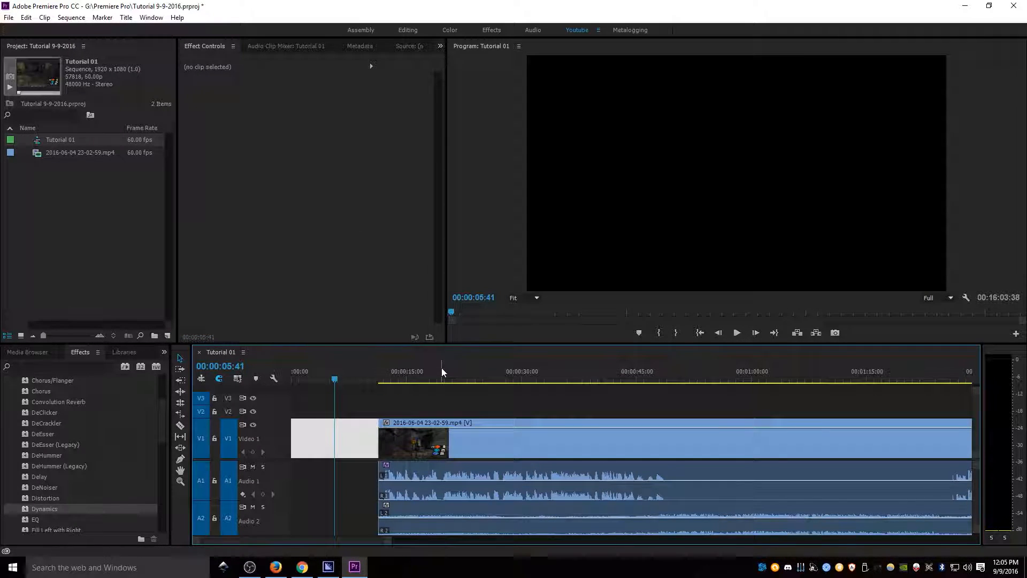
key(Delete)
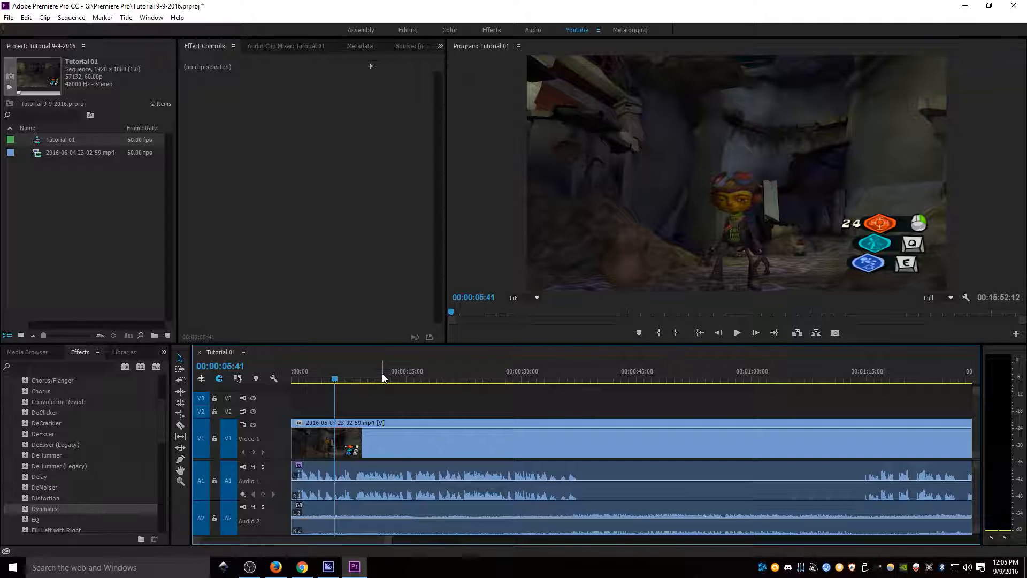
Play the first few seconds of the sequence to check the new opening
key(Home)
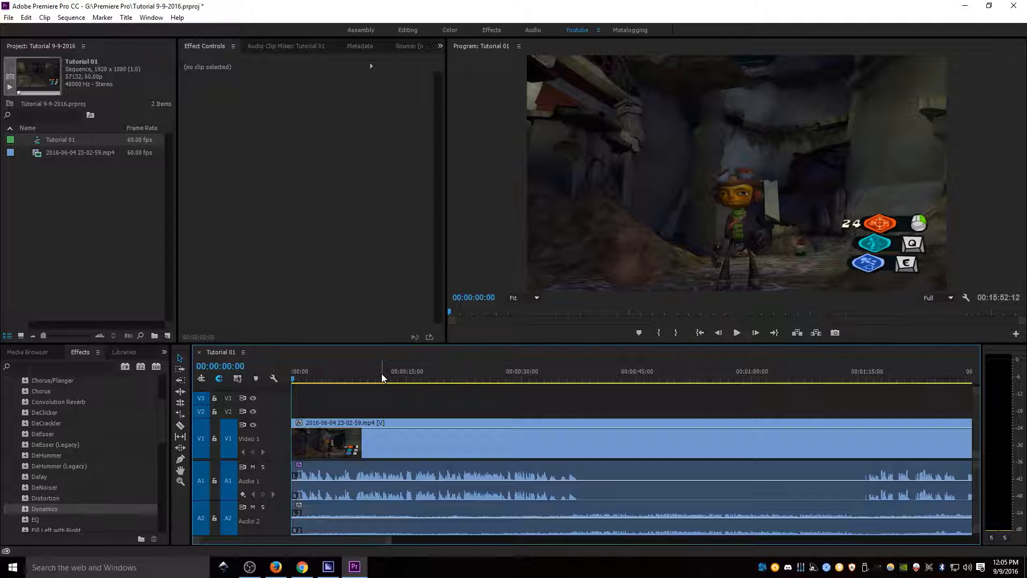
key(space)
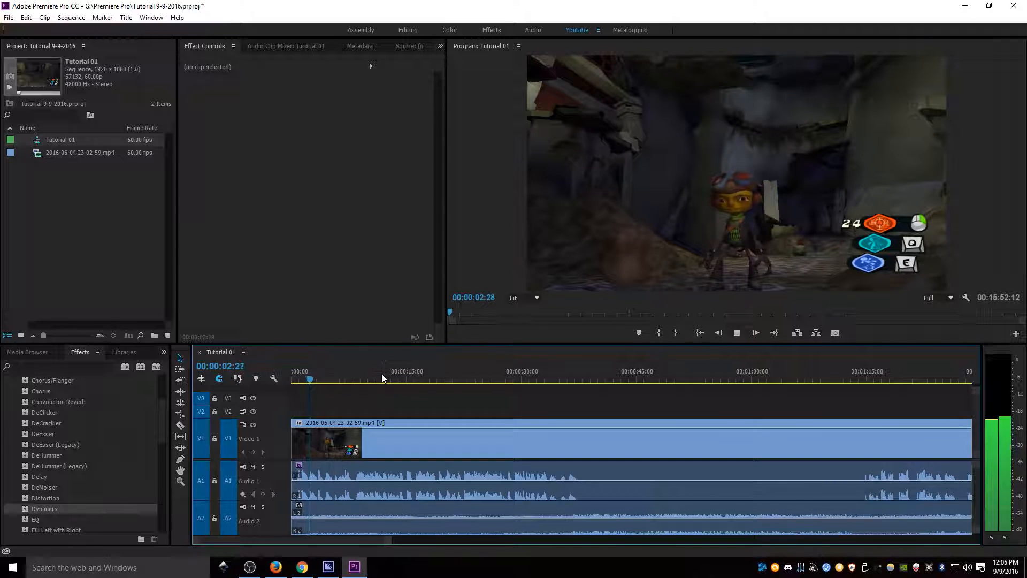
key(space)
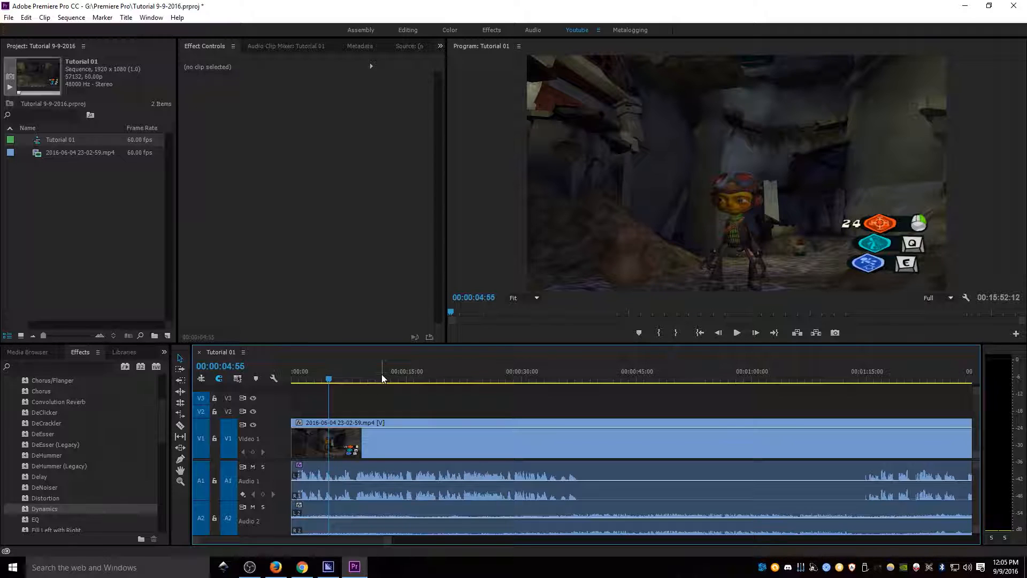
Try trimming the clip's ending by cutting at 00:15:49:43 and deleting the tail segment, and undo the cut and deletion
key(End)
drag(631, 380, 617, 378)
key(space)
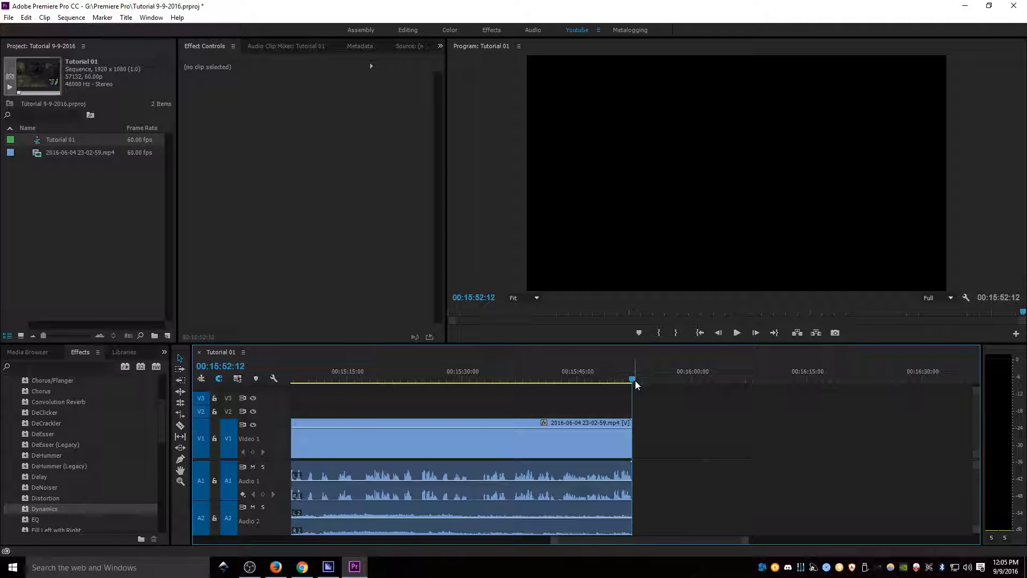
drag(646, 410, 805, 534)
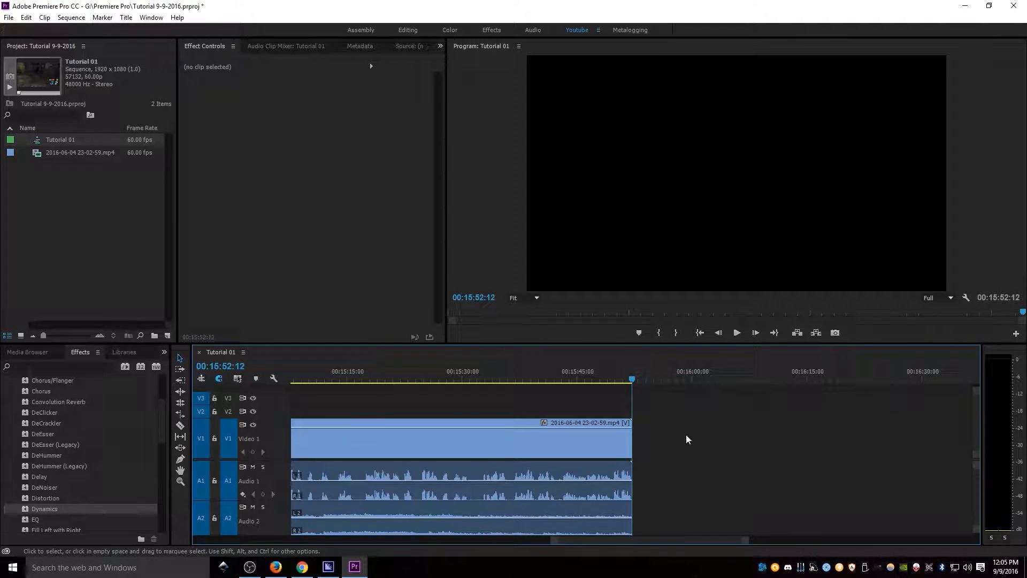
click(613, 377)
key(ctrl+k)
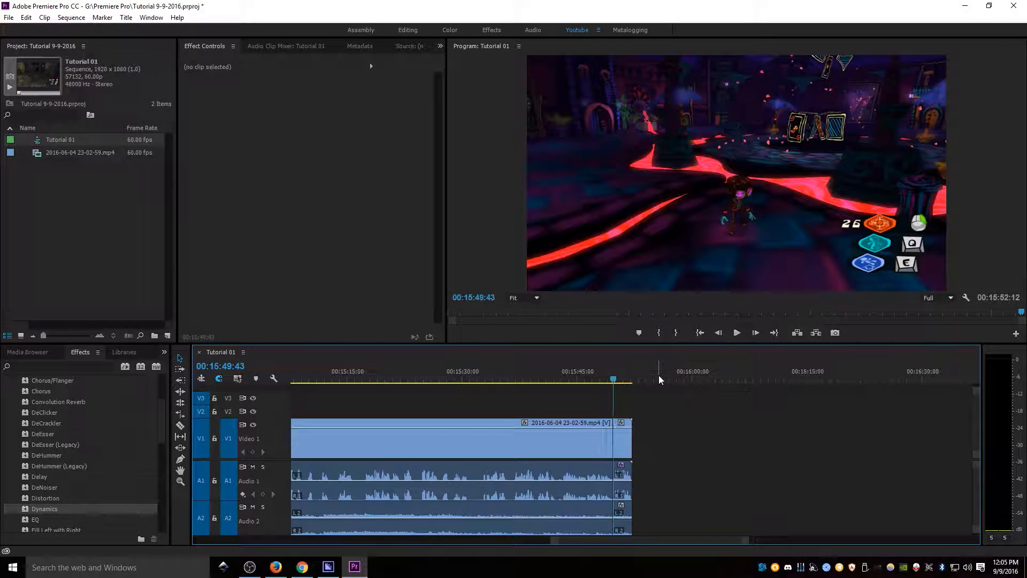
click(625, 522)
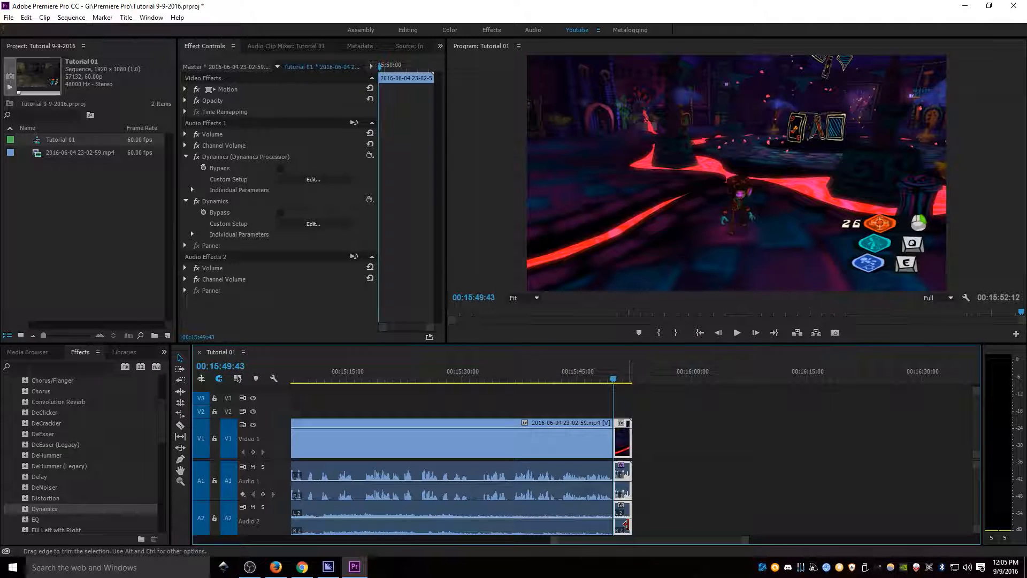
key(Delete)
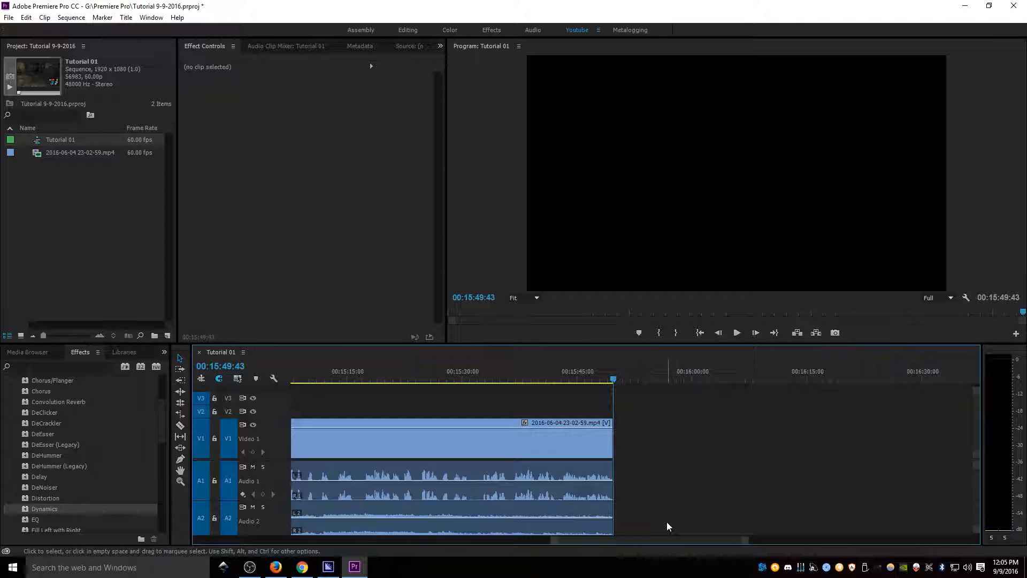
key(ctrl+z)
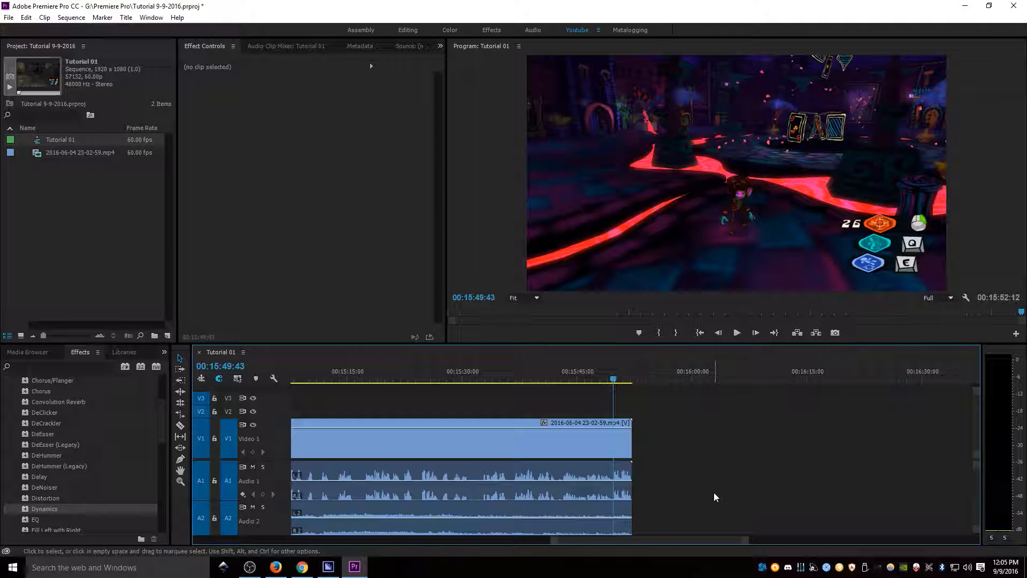
Create a new title named "Butts" with the playhead at 00:00:38:05, keeping the default video settings
key(Home)
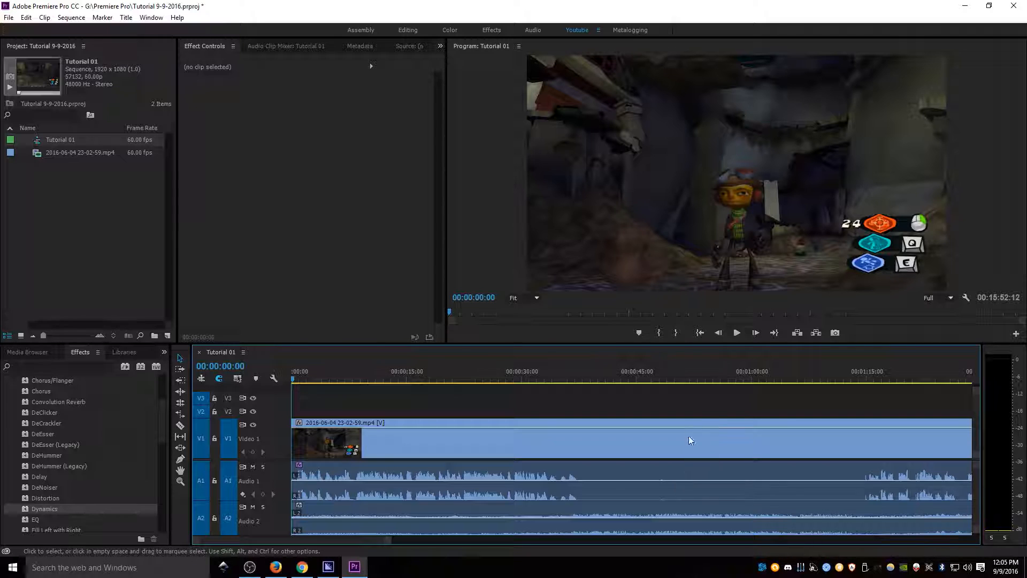
click(584, 379)
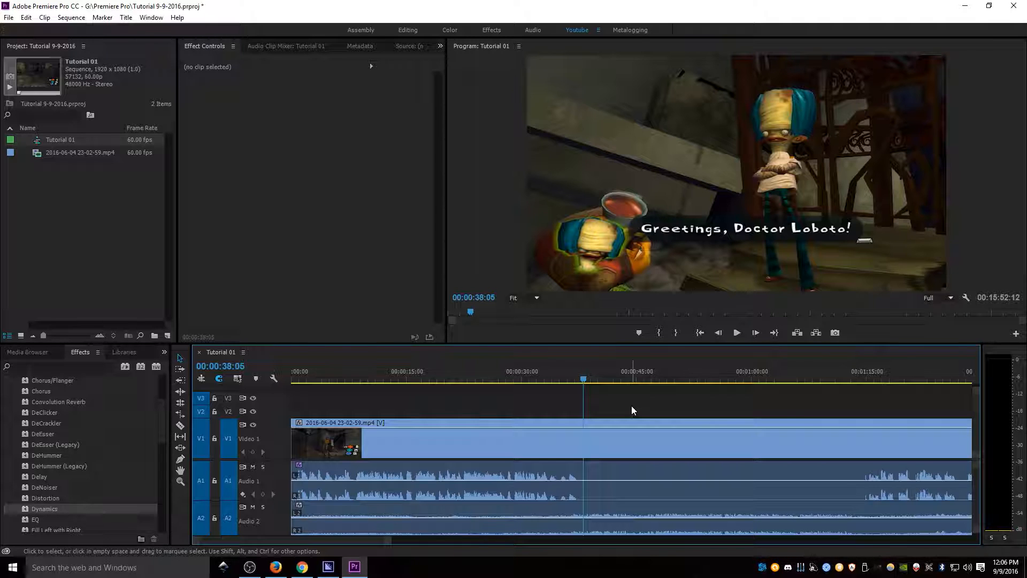
key(ctrl+t)
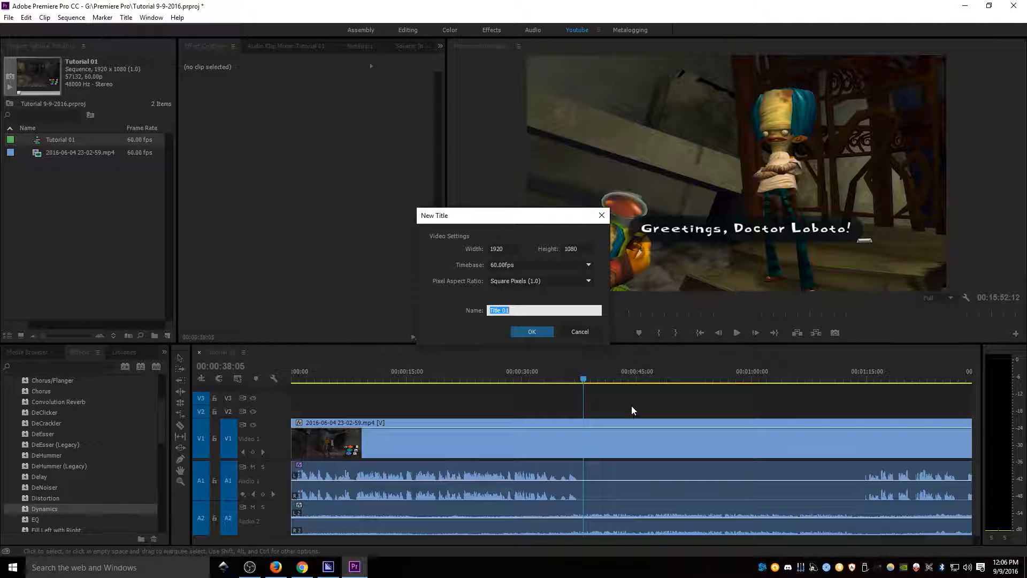
text(Butts)
key(Return)
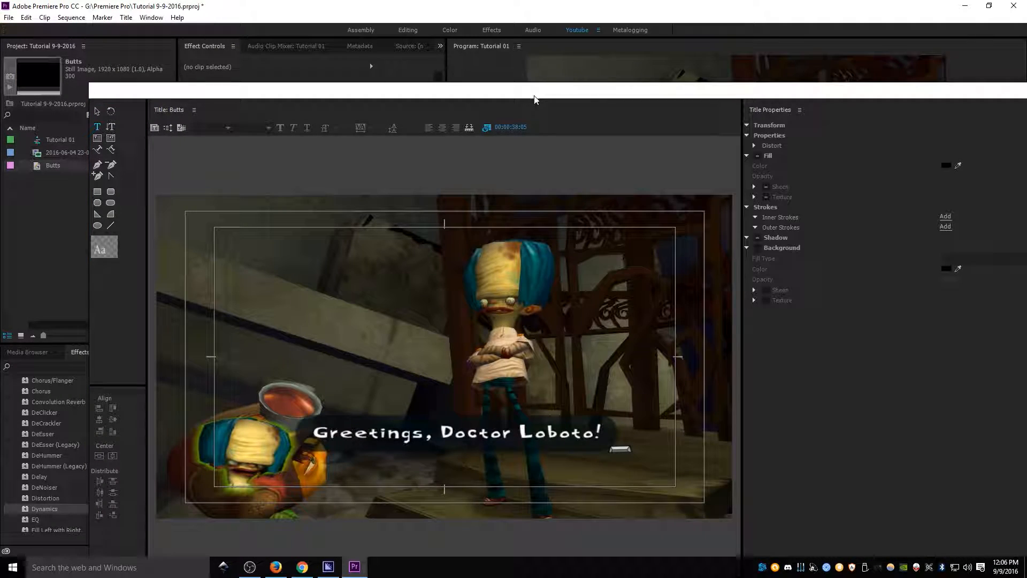
Add the text "Butts" in the upper-left corner of the title's inner safe area
drag(534, 99, 458, 5)
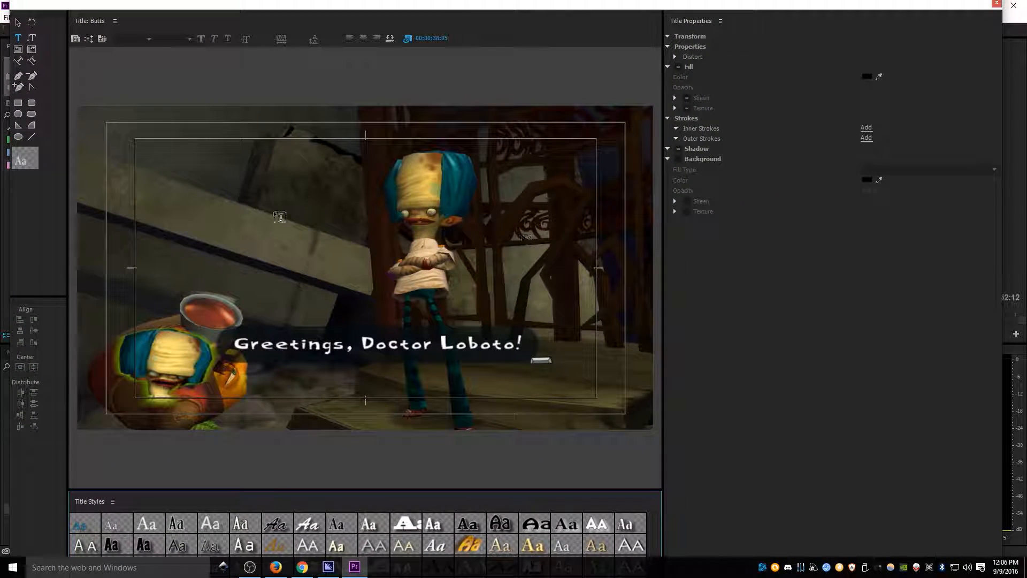
click(18, 48)
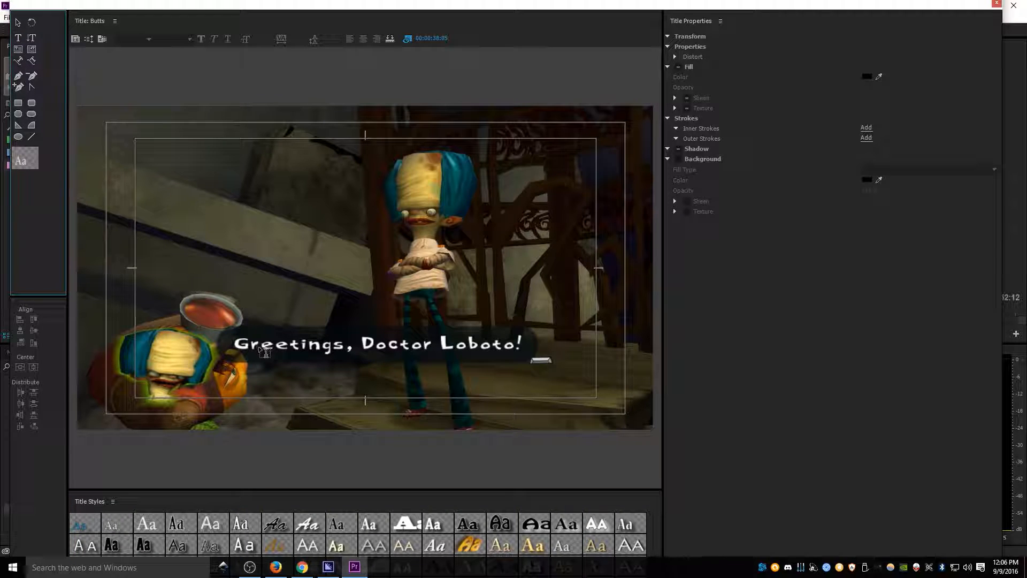
click(145, 158)
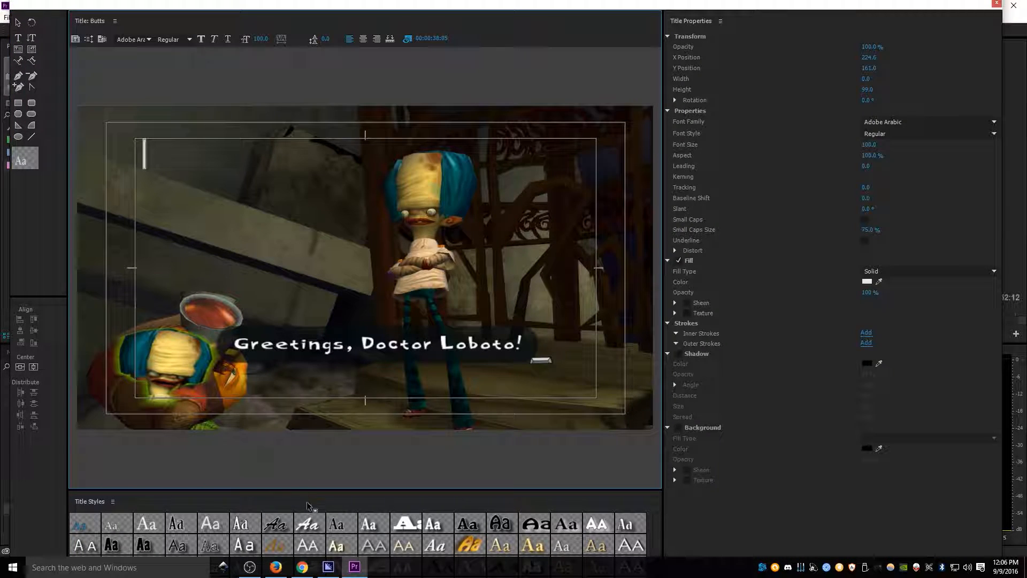
text(Butts)
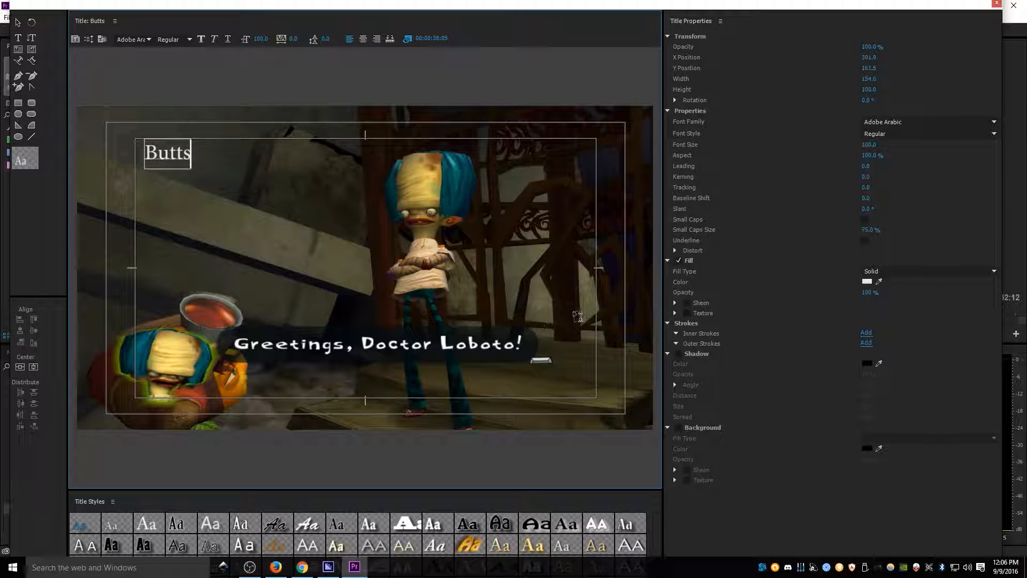
Try font sizes 236 and 144 for the "Butts" text, then enlarge it to 842
drag(869, 145, 923, 144)
click(872, 143)
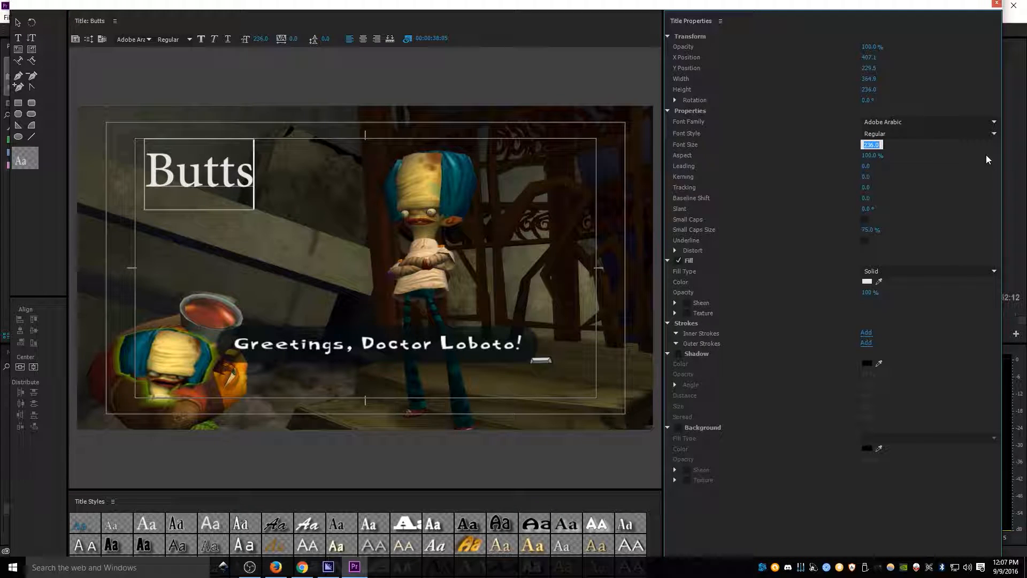
key(Home)
key(Delete)
key(Delete)
key(Delete)
text(144)
key(Return)
drag(870, 144, 1024, 144)
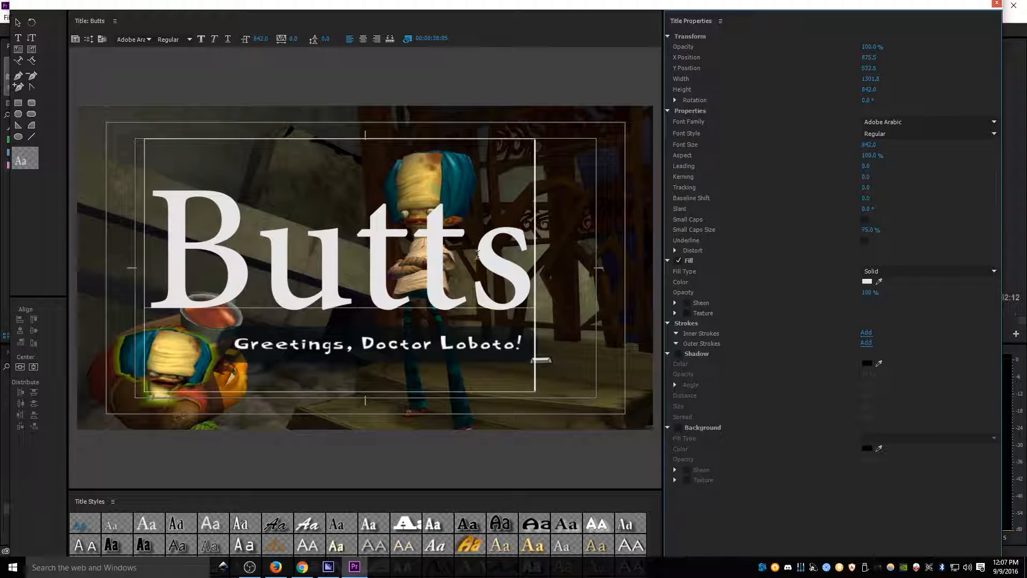
click(411, 469)
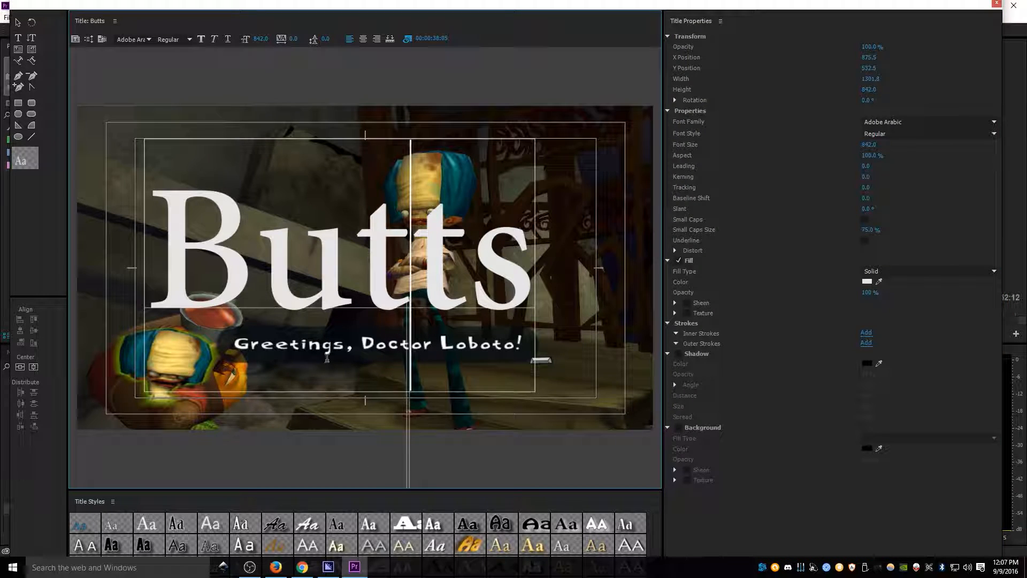
Apply the white outlined "Playtime With Hot Toddies" title style to the "Butts" text and reduce its font size to 483
scroll(577, 522, down, 2)
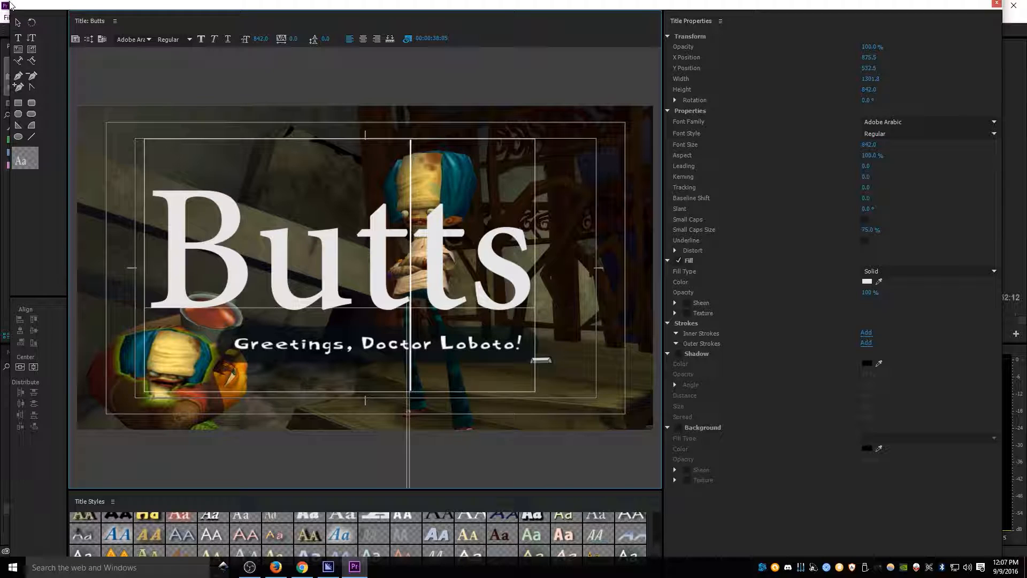
drag(7, 3, 147, 244)
drag(342, 261, 229, 104)
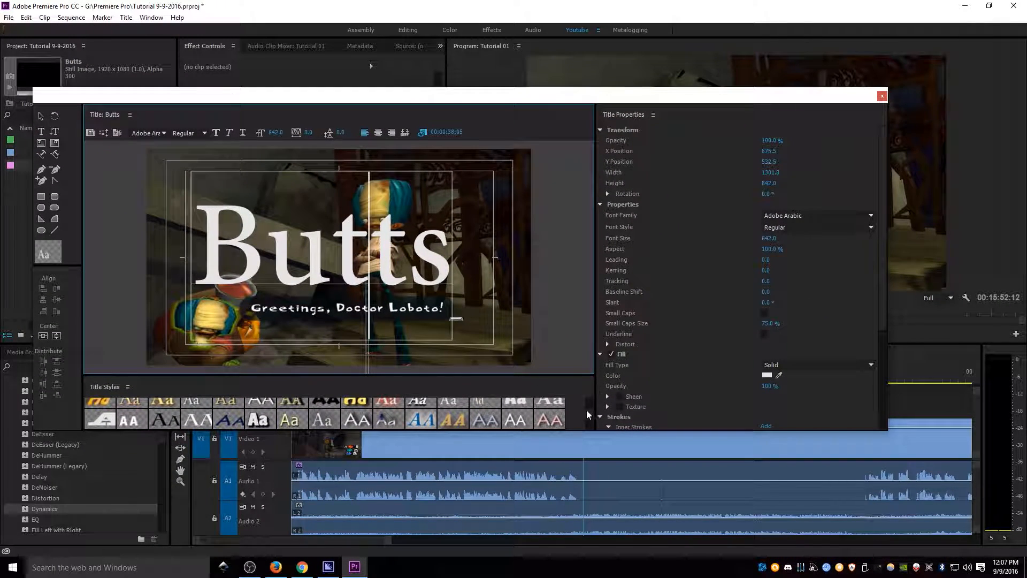
scroll(575, 419, down, 3)
click(267, 248)
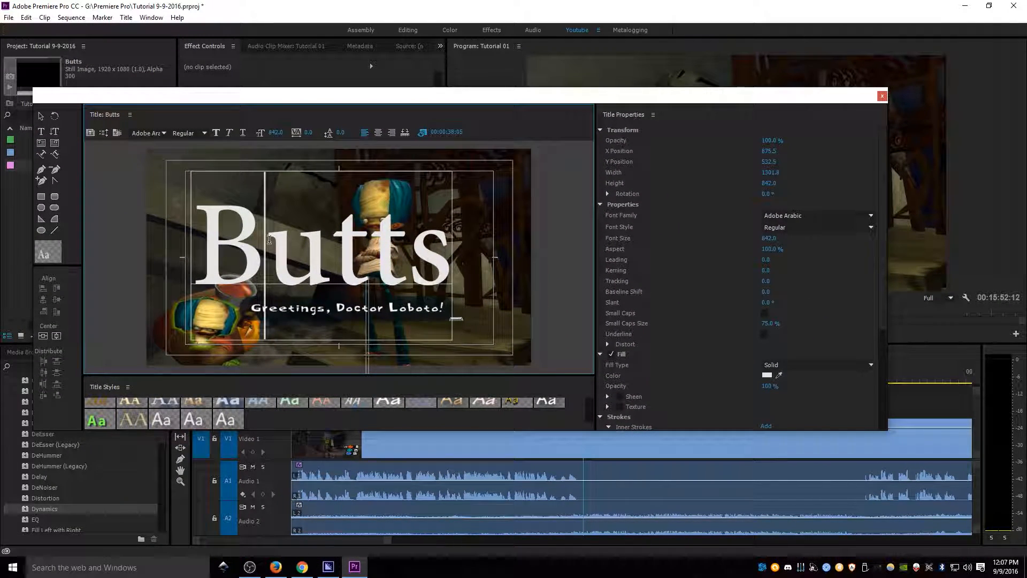
click(203, 421)
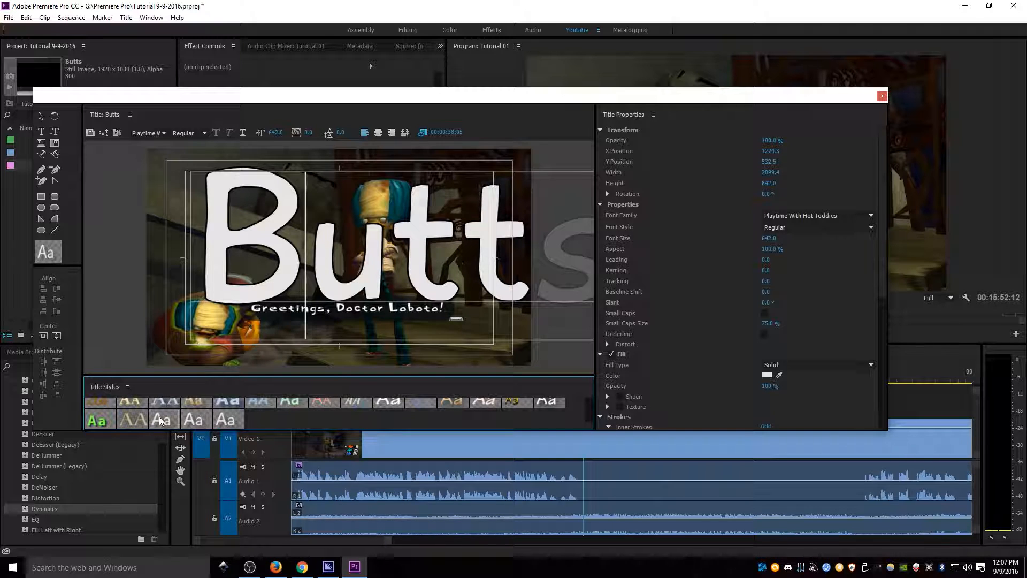
drag(771, 239, 578, 239)
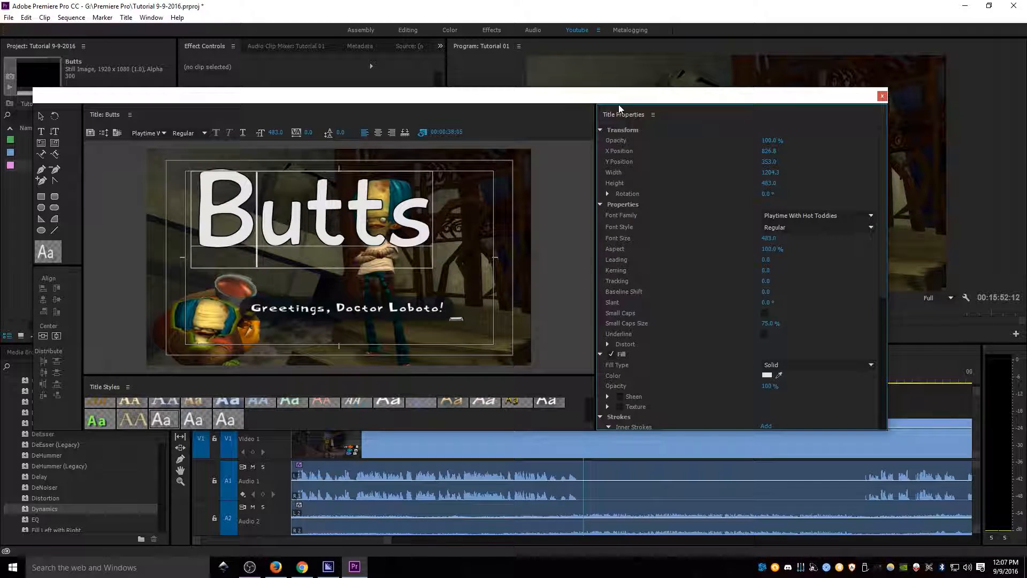
Reposition and enlarge the title window, and move the "Butts" text to the inner safe area's upper-left corner, at about X 799
drag(621, 97, 623, 41)
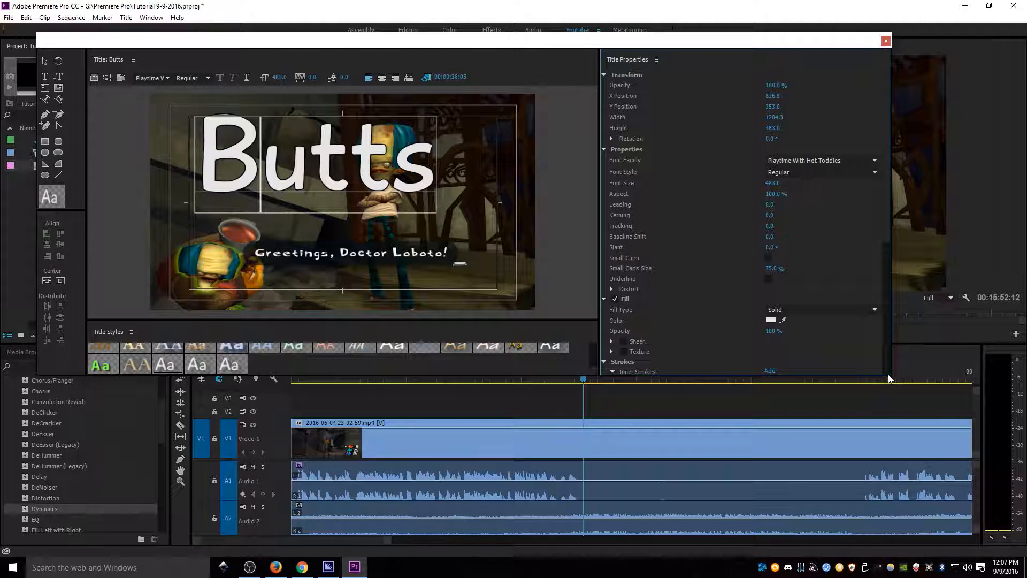
drag(890, 374, 1008, 518)
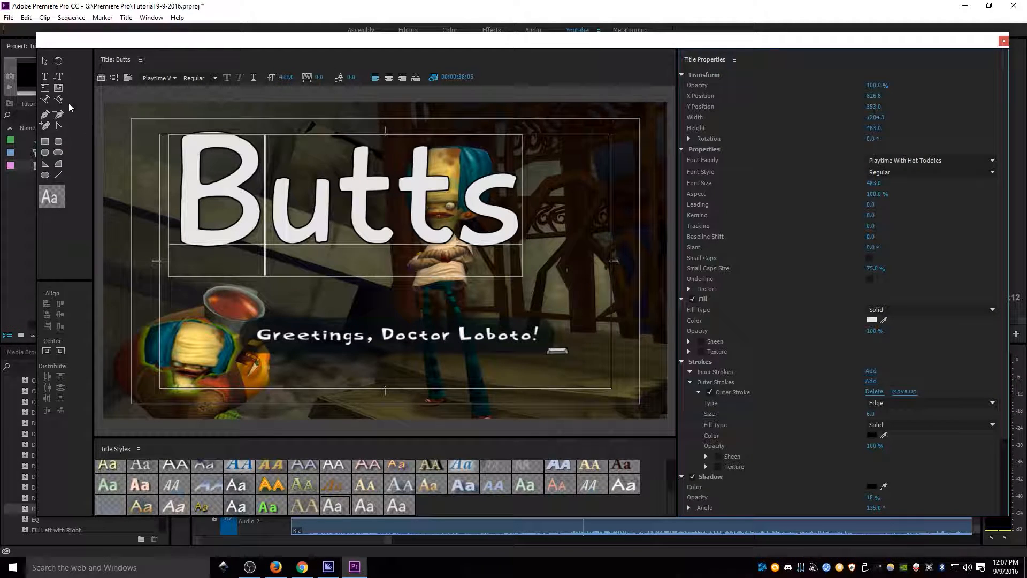
click(43, 61)
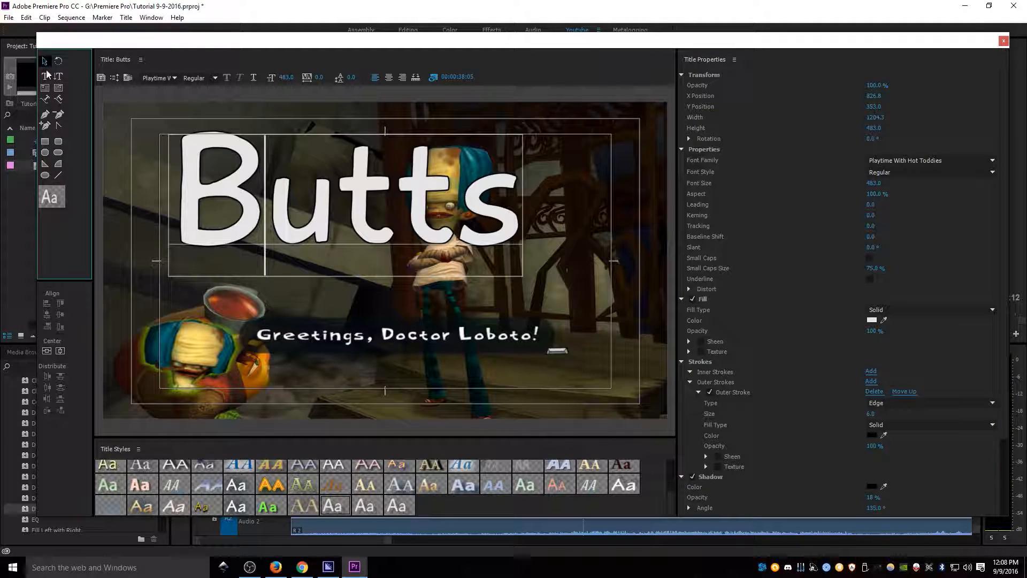
drag(374, 218, 353, 220)
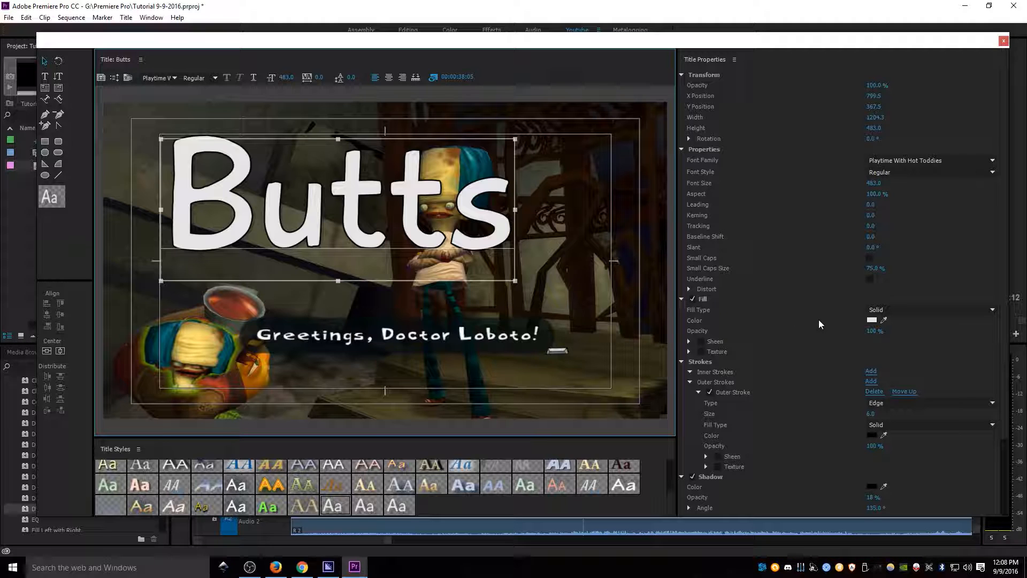
Review the "Butts" title's fill, stroke, shadow and background properties, and close the title editor
scroll(819, 319, down, 2)
scroll(819, 324, down, 1)
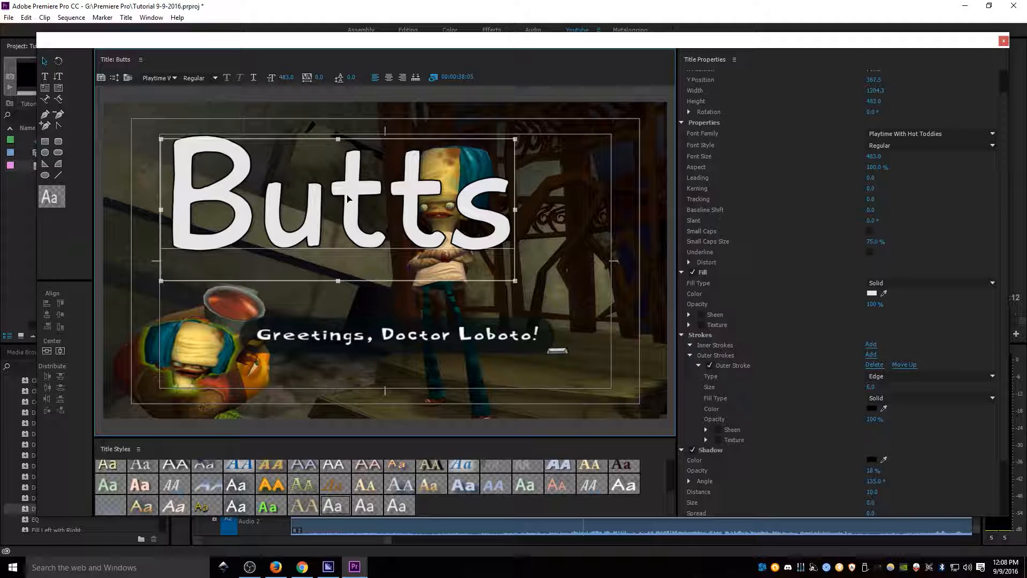
scroll(797, 447, down, 3)
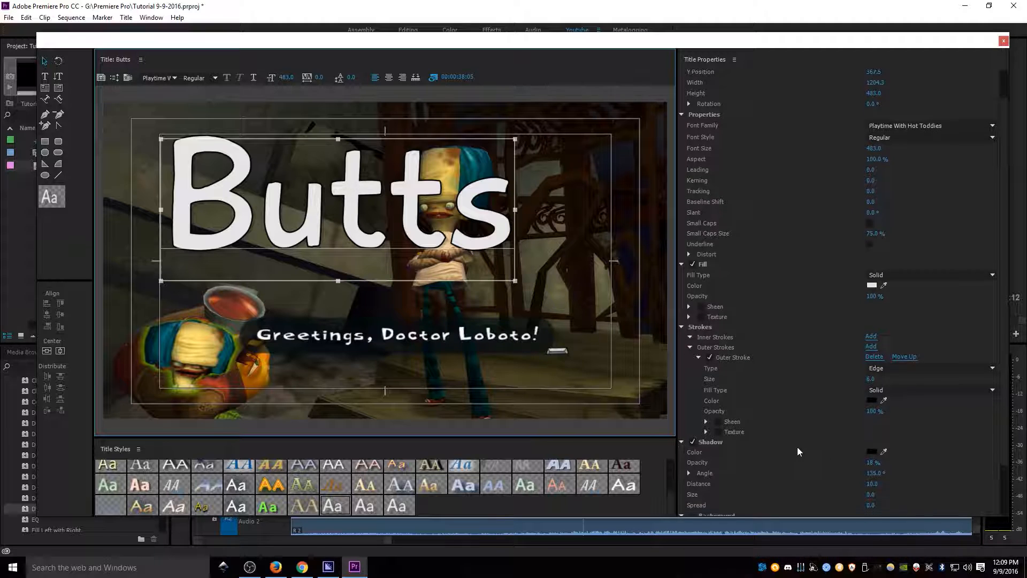
scroll(797, 447, down, 2)
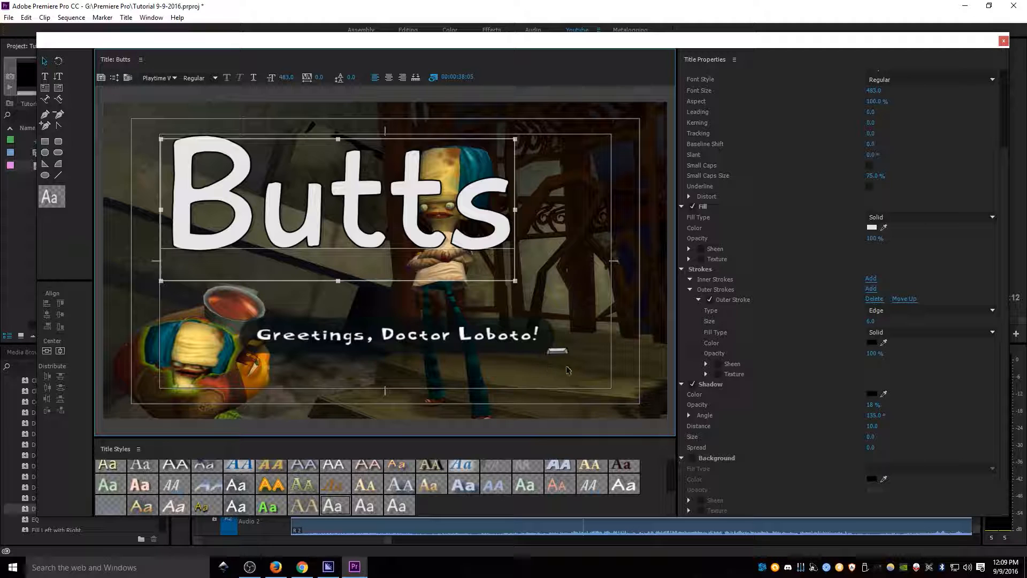
click(1003, 41)
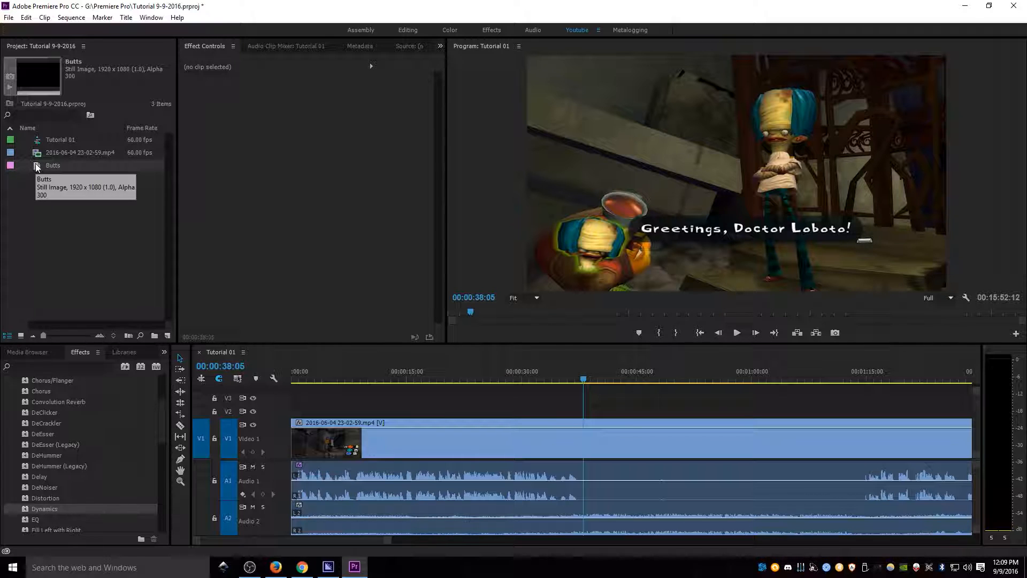
Place the "Butts" title on track V2 starting at about 00:00:29, and extend its end to about 00:00:51
drag(36, 167, 517, 412)
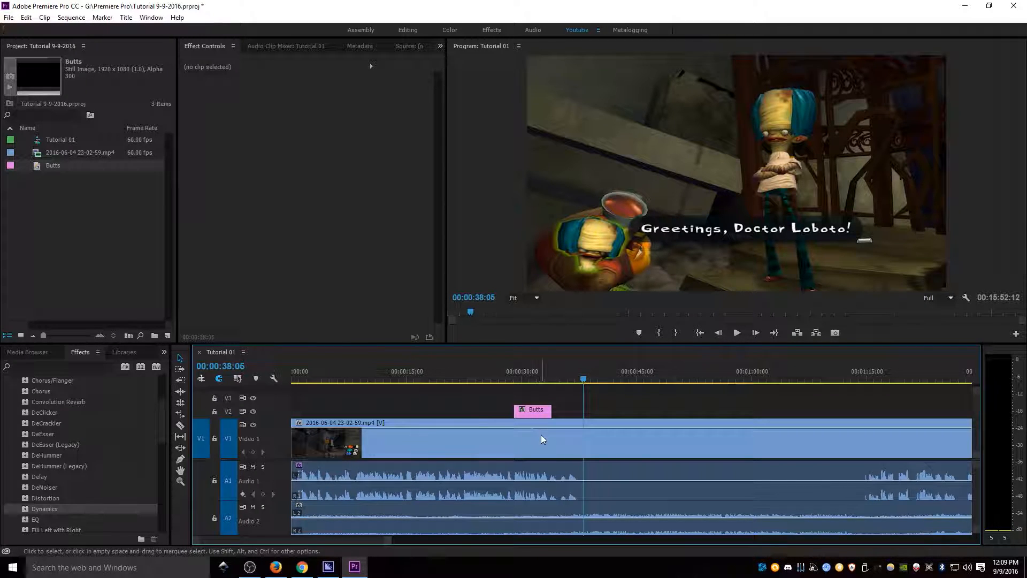
click(520, 374)
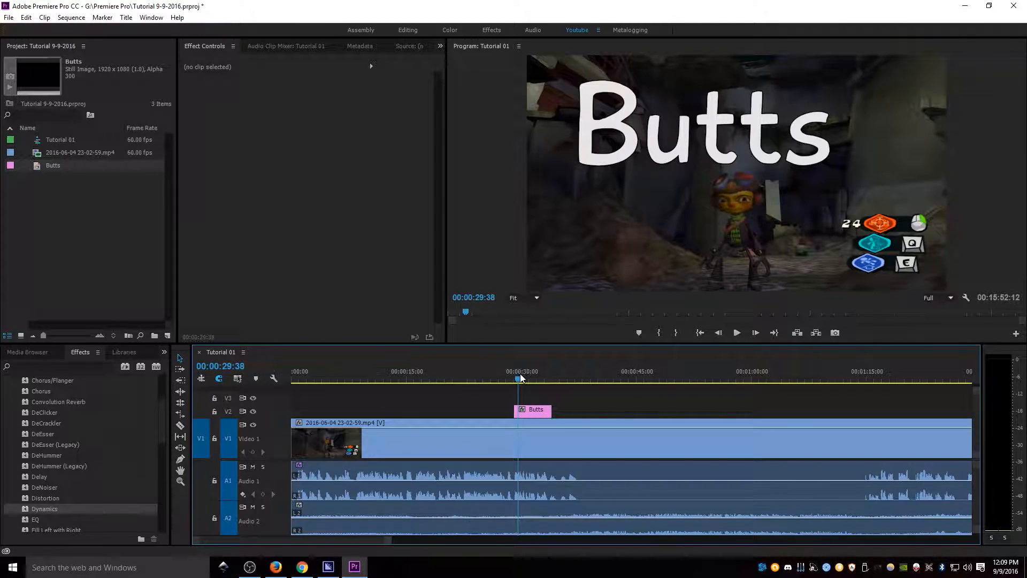
drag(537, 412, 682, 411)
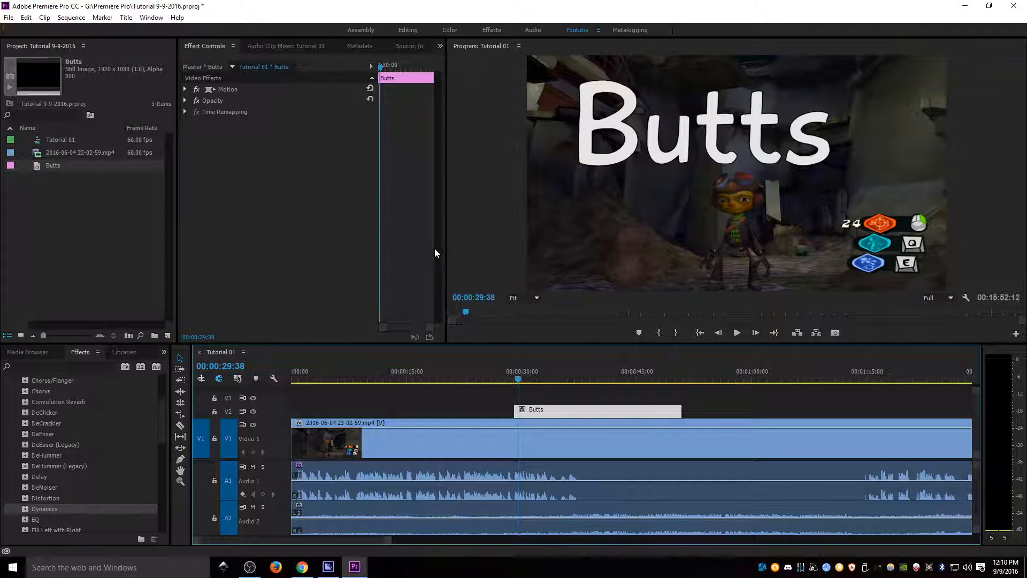
Enable Position, Scale and Rotation keyframing for the "Butts" clip with the playhead at 00:00:29:26
click(505, 377)
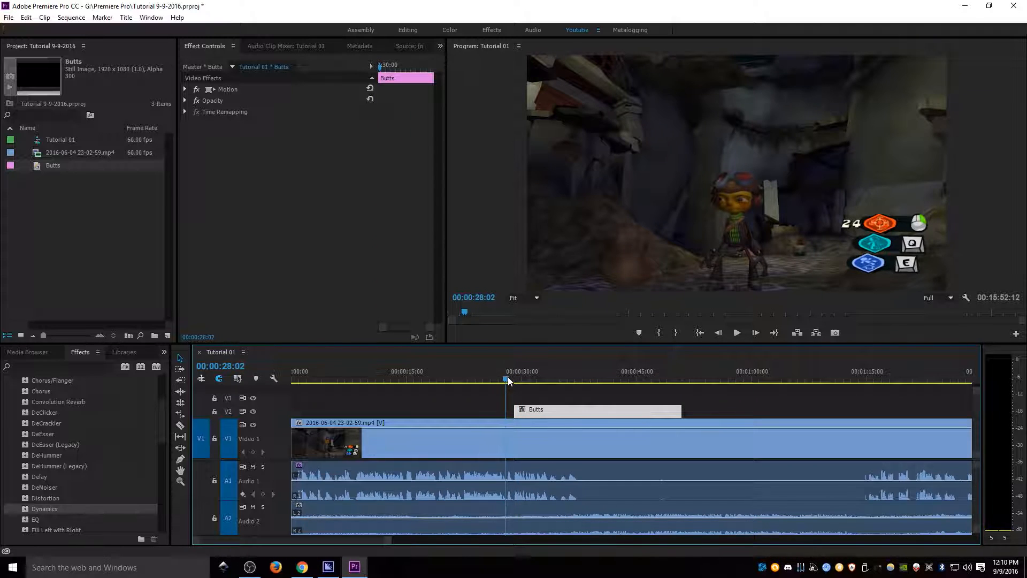
drag(508, 378, 516, 378)
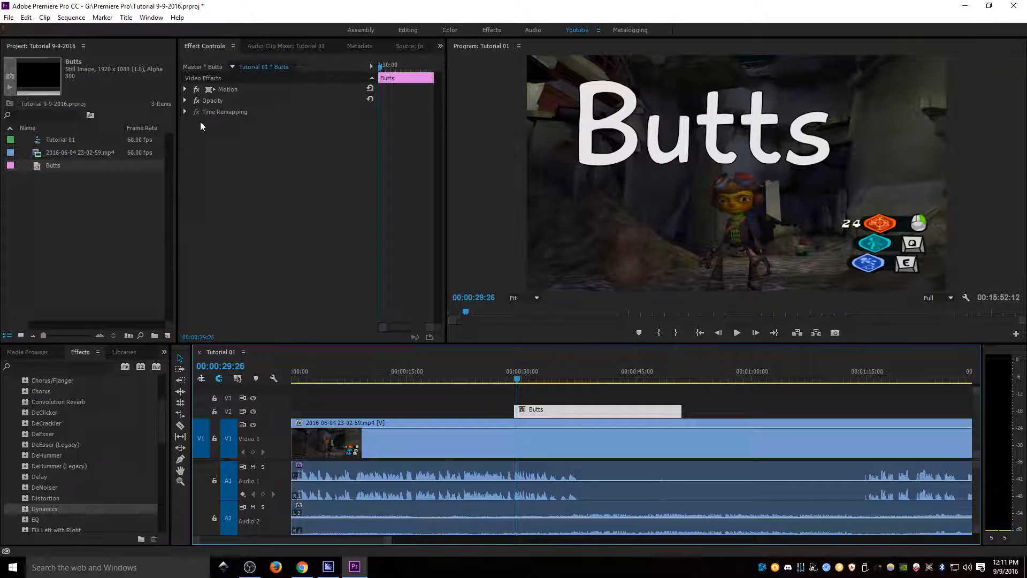
click(186, 88)
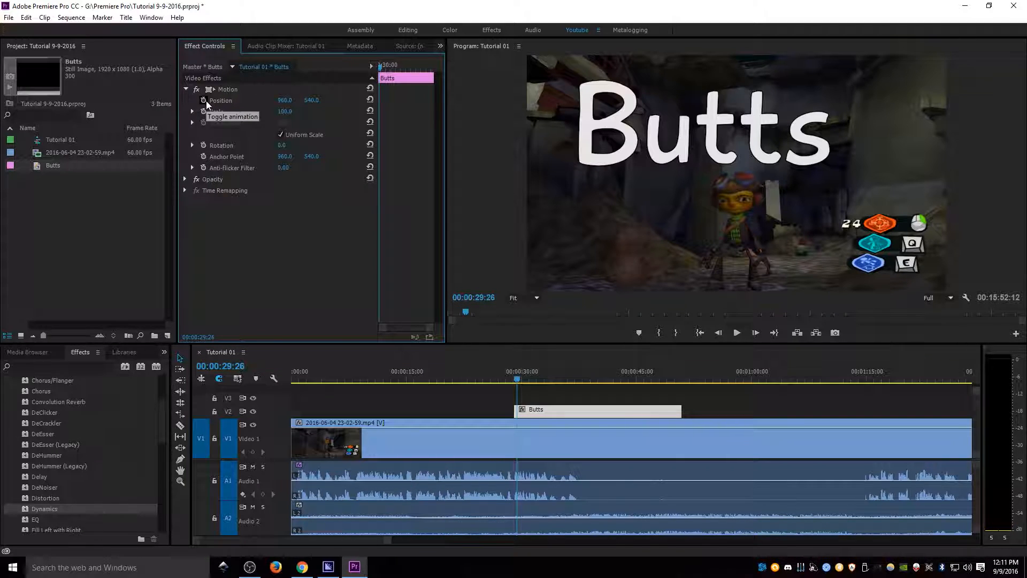
click(204, 100)
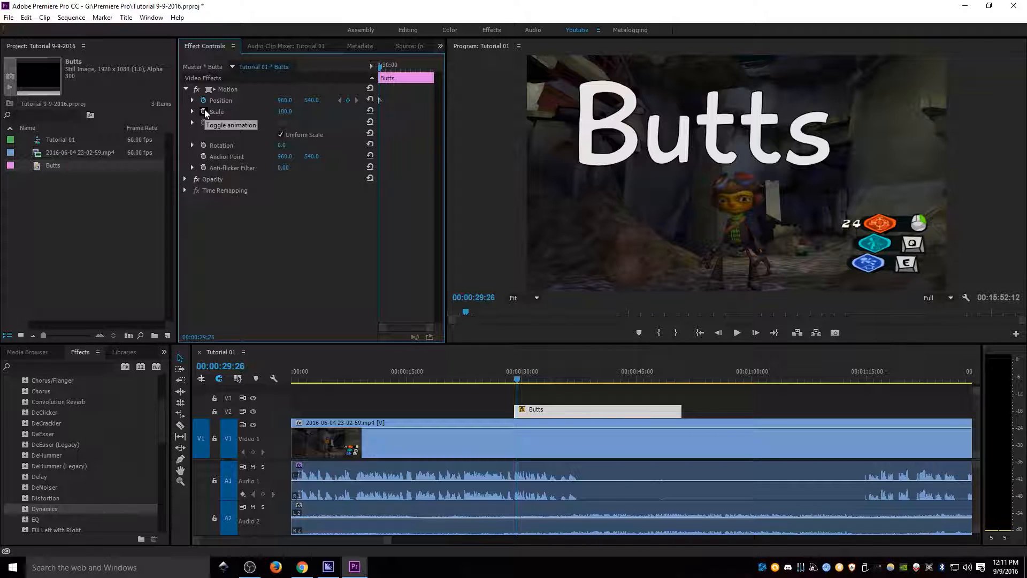
click(204, 112)
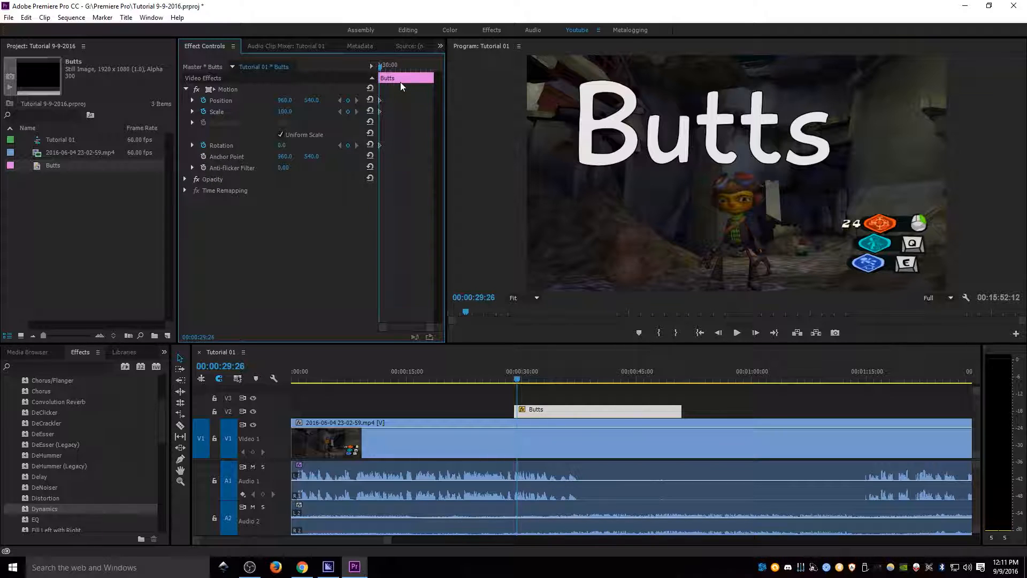
Extend the "Butts" clip's start back to 00:00:26:55, and keyframe Scale 83 and just over three counter-clockwise rotations there
drag(515, 411, 497, 411)
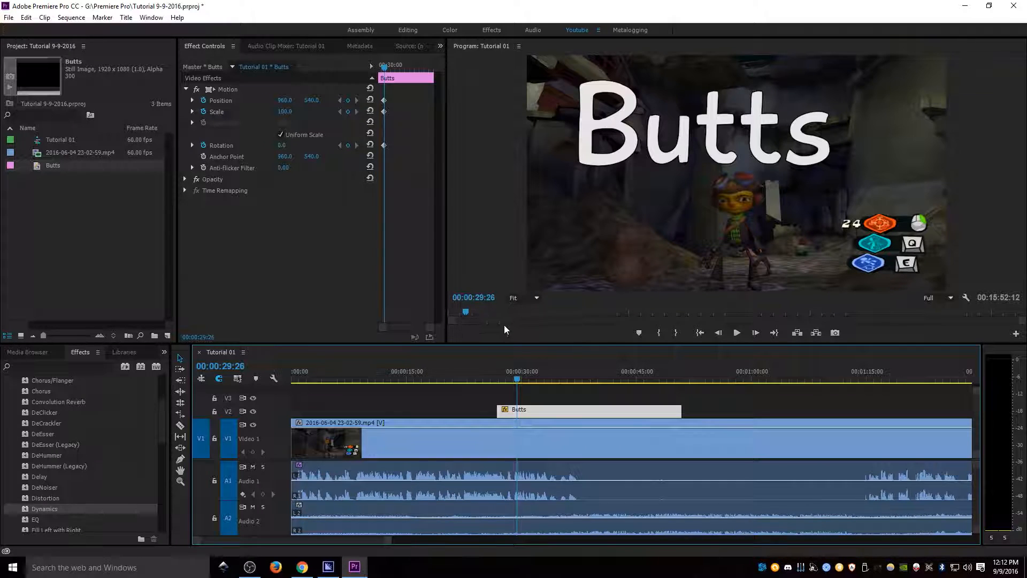
drag(385, 72, 371, 67)
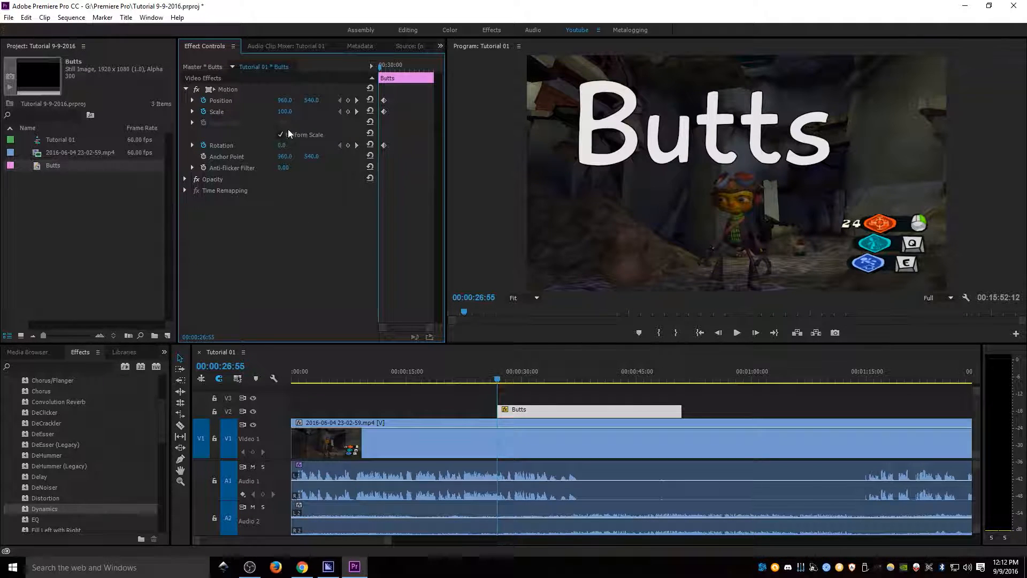
drag(288, 113, 278, 113)
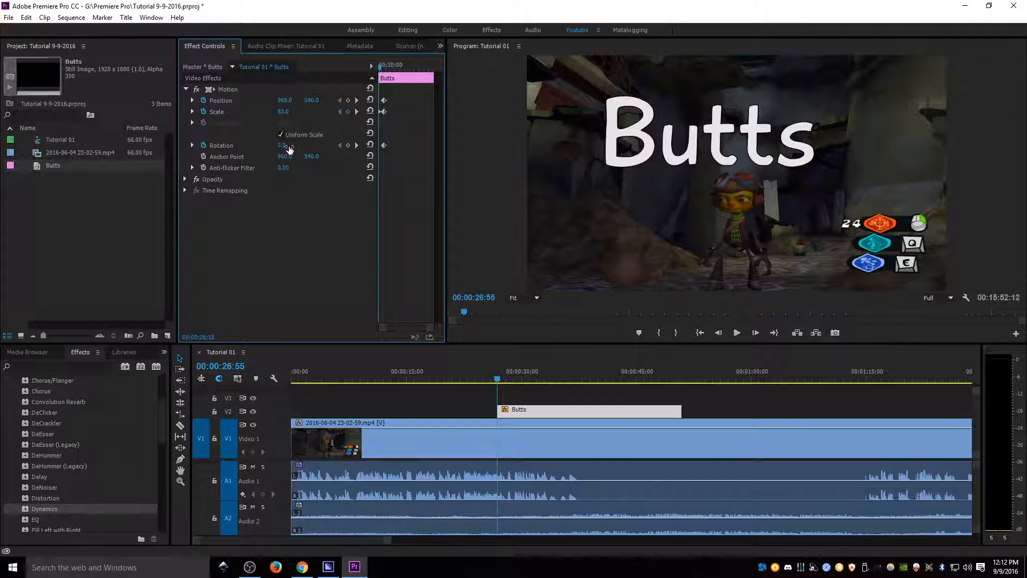
drag(282, 145, 172, 145)
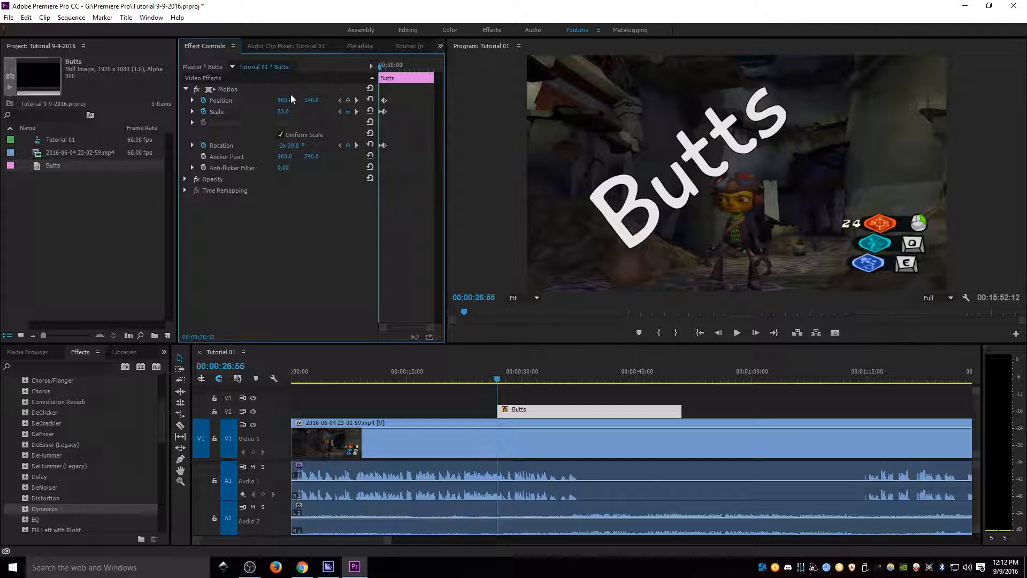
Undo a trial vertical shift and keyframe the title's horizontal Position at -235 at 00:00:26:55, placing it outside the frame
drag(302, 98, 289, 98)
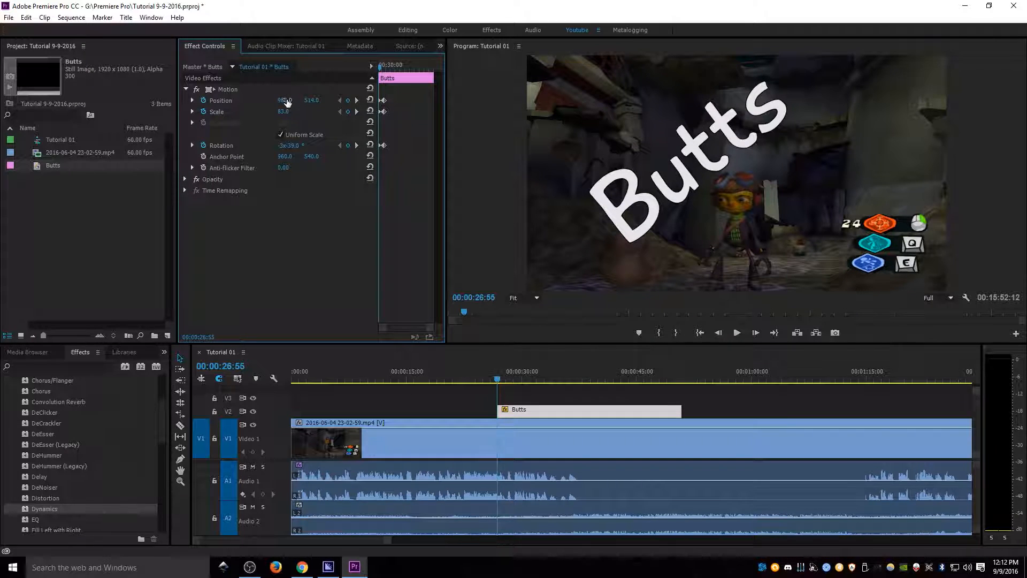
key(ctrl+z)
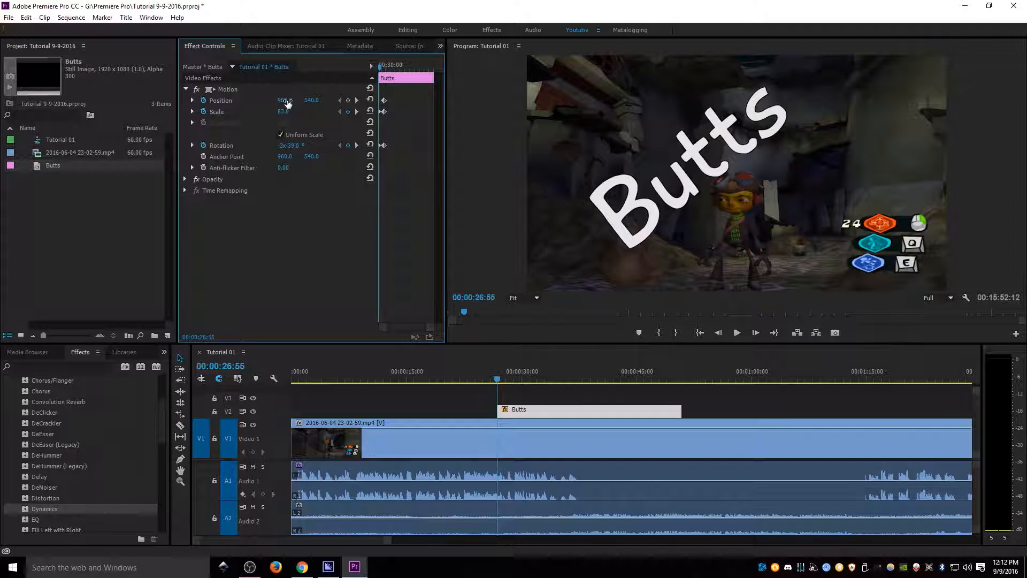
drag(285, 100, 214, 100)
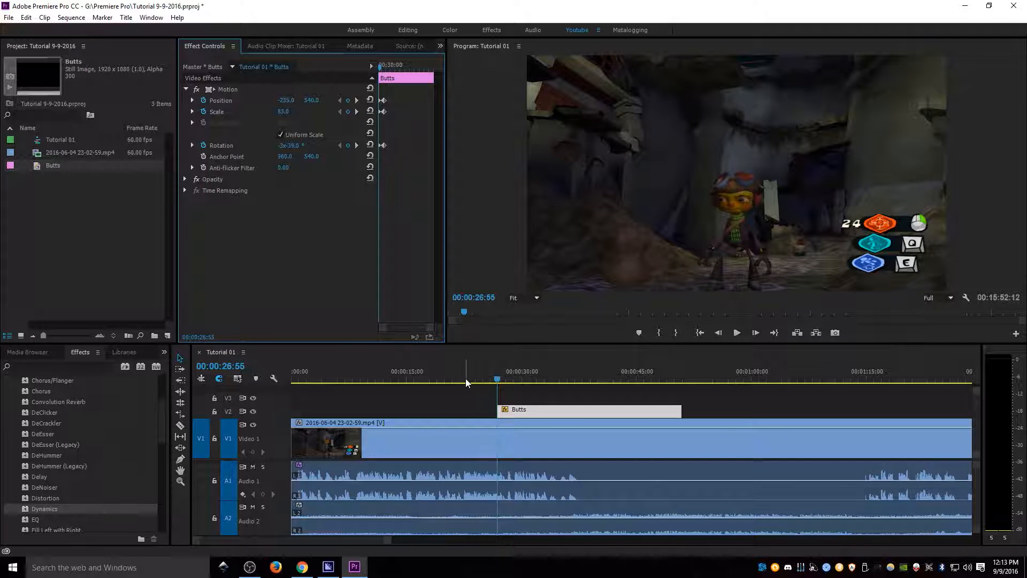
Preview the title animation, move its ending Position, Scale and Rotation keyframes closer to the starting ones, and replay it
key(space)
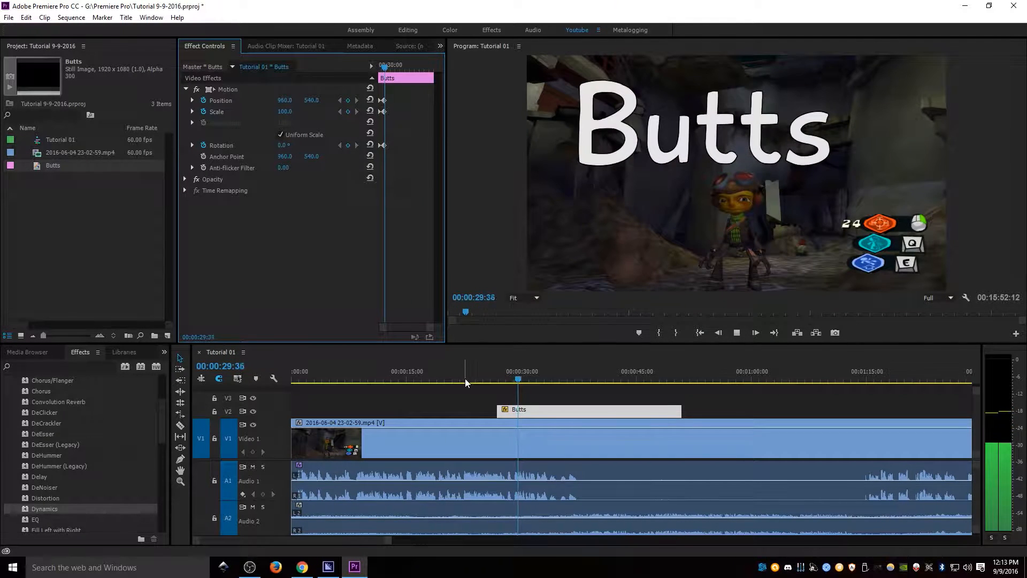
key(space)
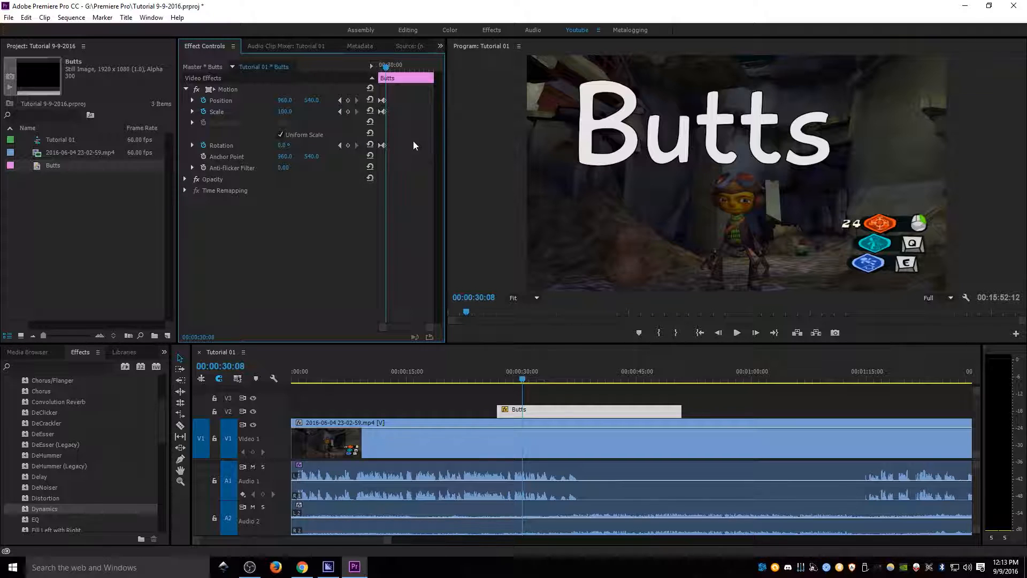
drag(391, 141, 384, 96)
drag(506, 378, 493, 378)
key(space)
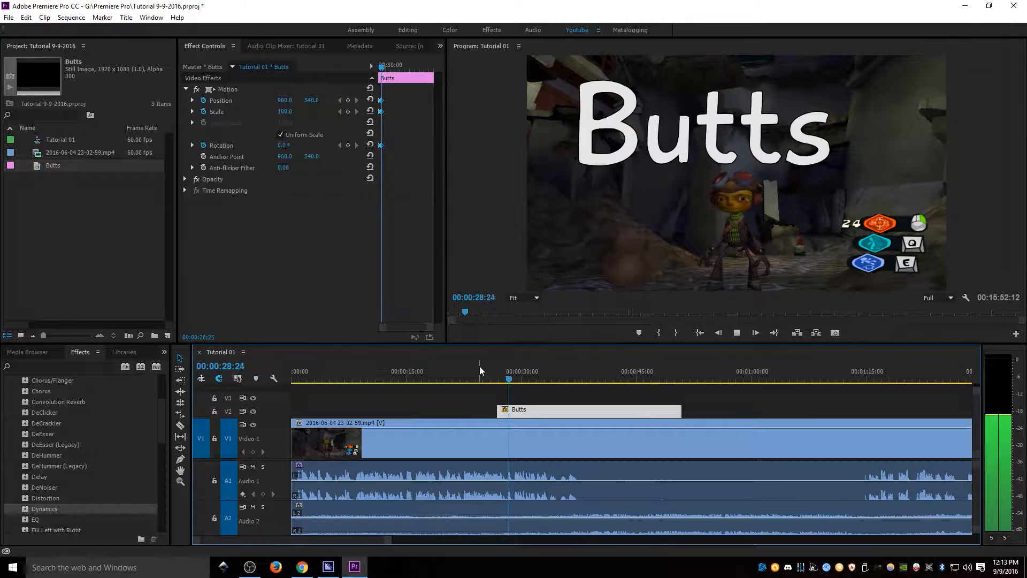
key(space)
Try moving the title's motion keyframes on the clip's keyframe timeline, and undo the change
drag(380, 100, 404, 105)
drag(398, 165, 383, 104)
key(ctrl+z)
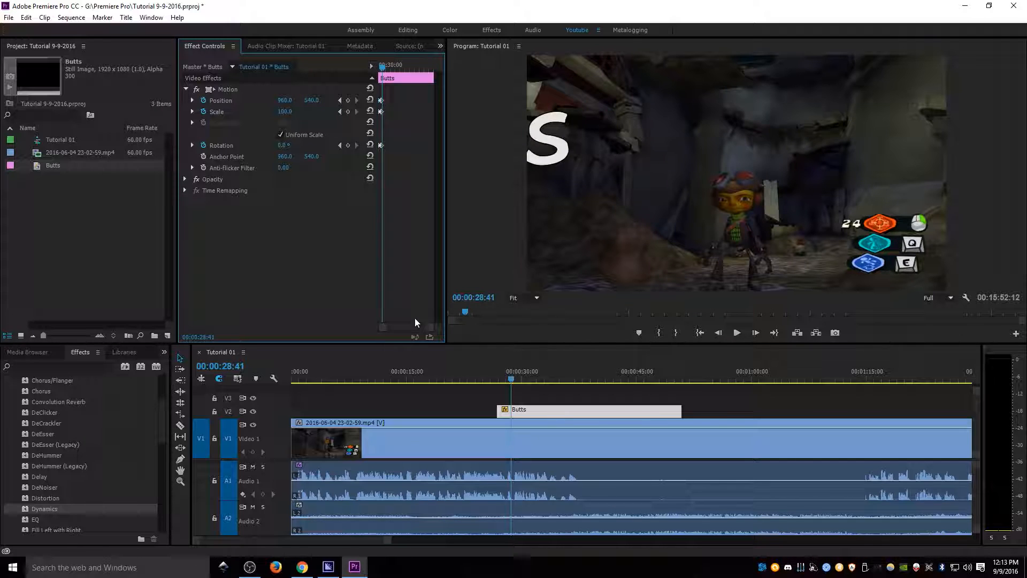
Move the title's ending Position, Scale and Rotation keyframes farther from the starting ones and replay the slower animation
drag(383, 327, 390, 327)
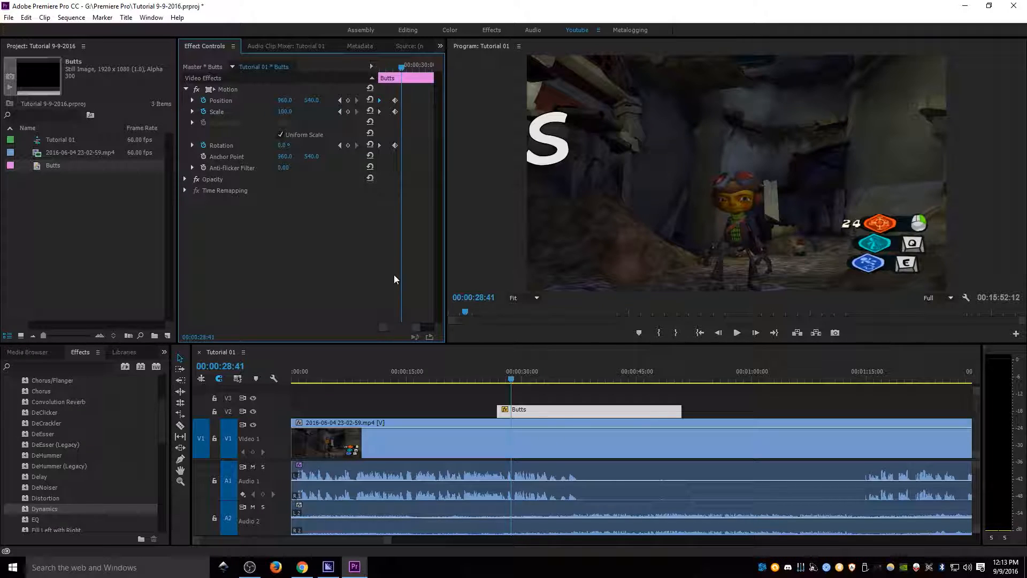
drag(402, 237, 428, 172)
key(space)
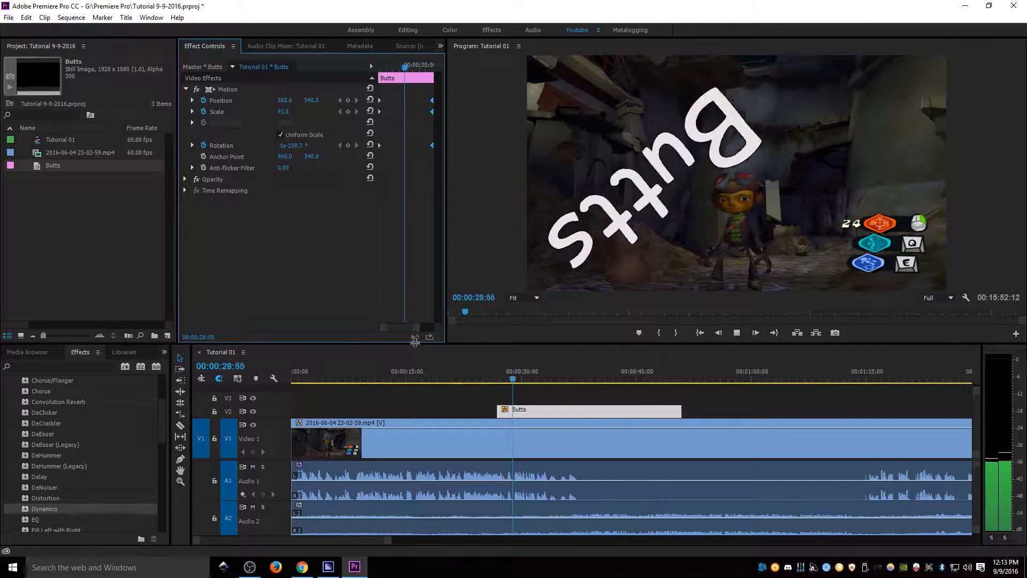
key(space)
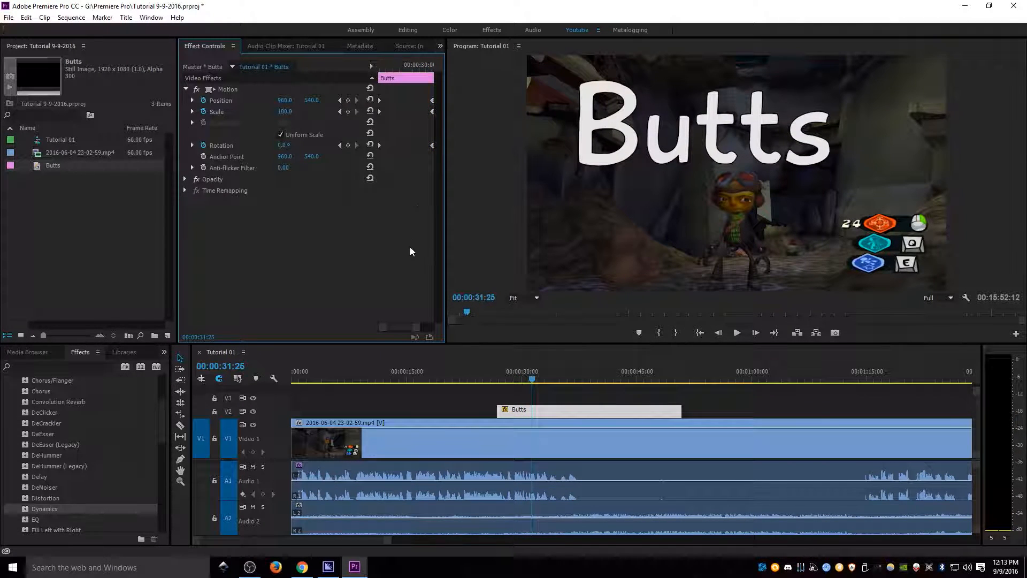
Move only the title's ending Rotation keyframe ahead of the ending Position and Scale keyframes, and replay the animation
drag(430, 145, 403, 144)
click(495, 377)
key(space)
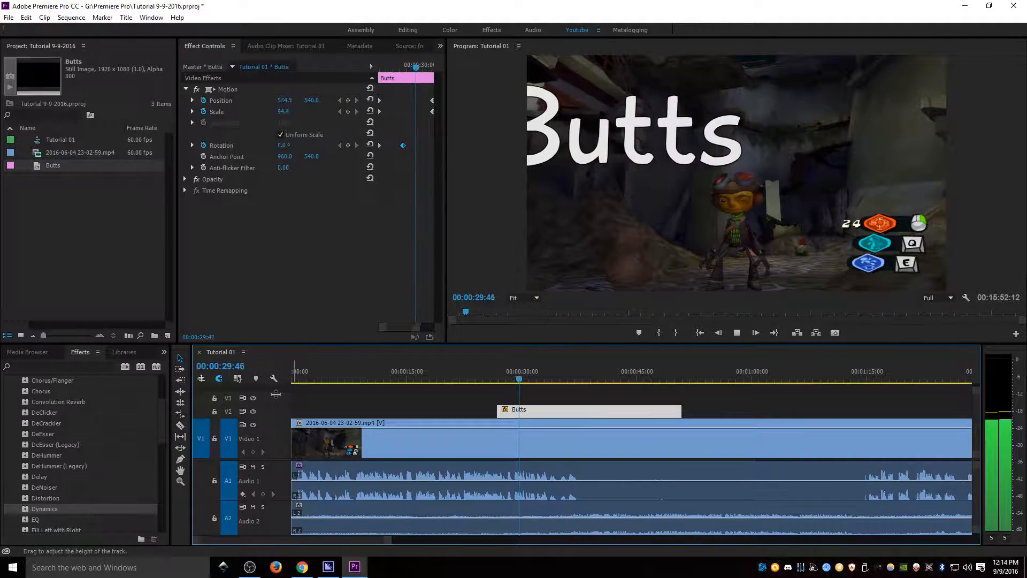
key(space)
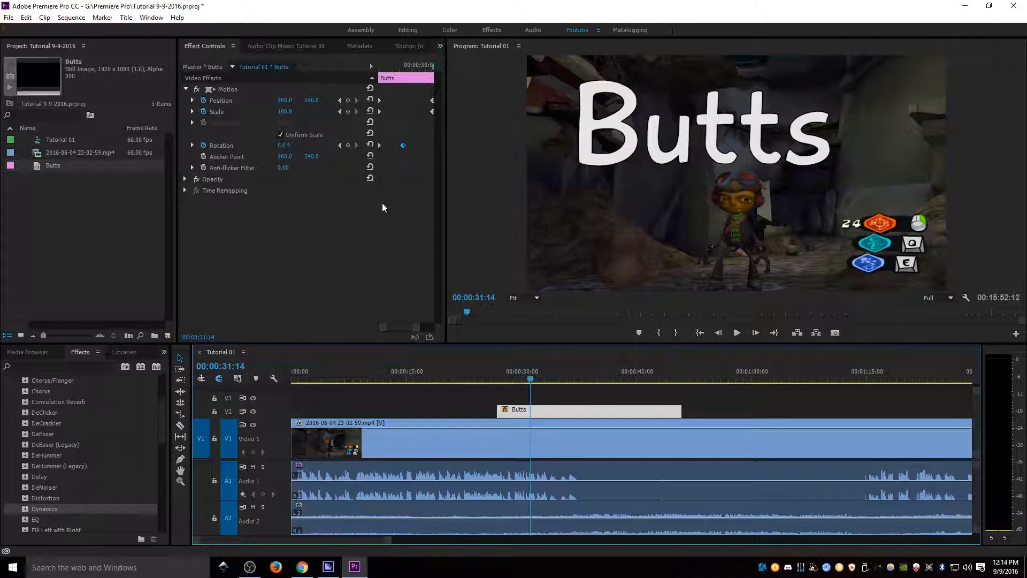
Add Position, Scale and Rotation keyframes to the title at 00:00:33:20, and keyframe Scale at 321 at 00:00:33:50
click(403, 325)
drag(403, 327, 404, 327)
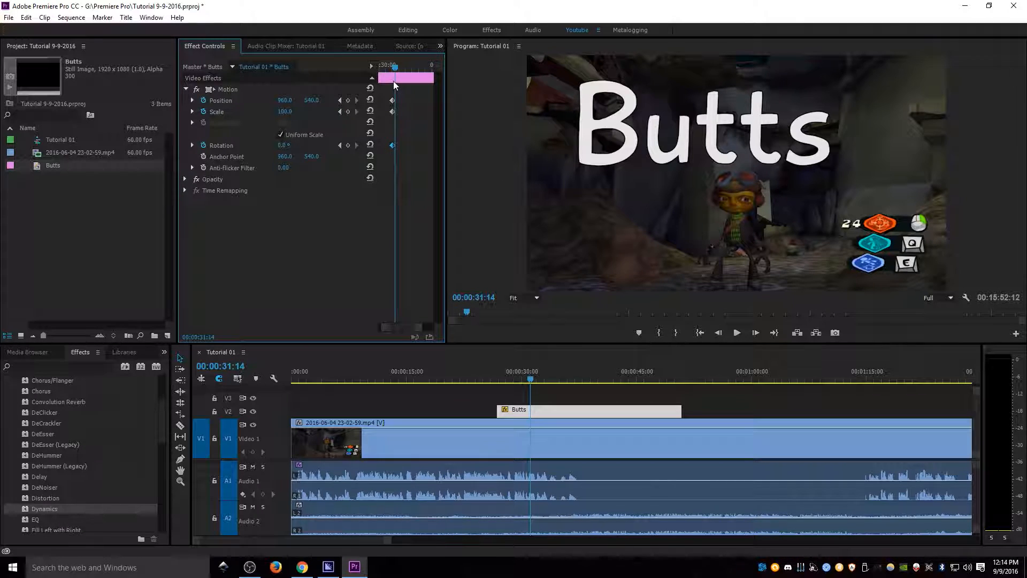
drag(396, 65, 422, 67)
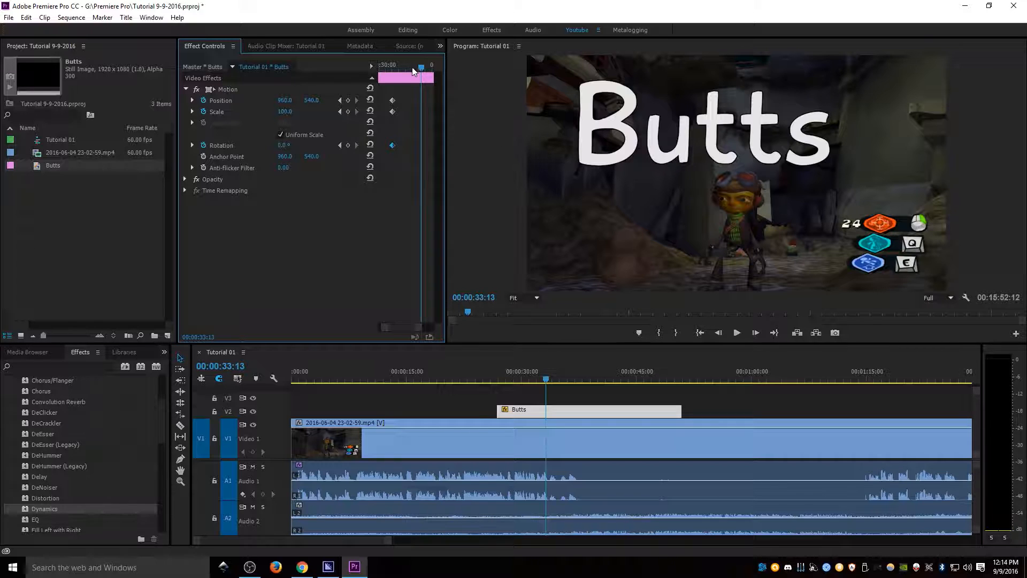
drag(423, 67, 423, 67)
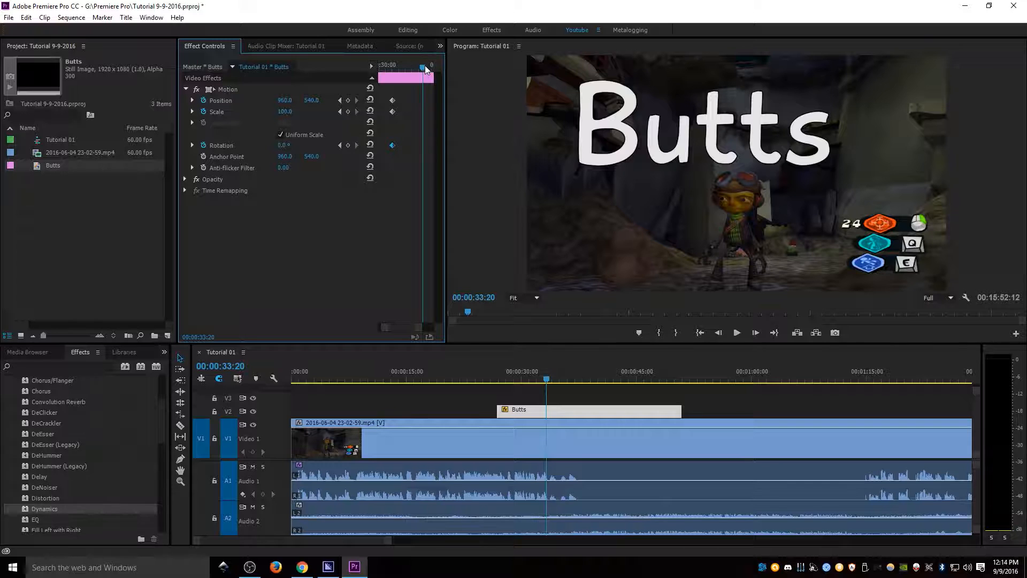
click(349, 101)
click(348, 111)
click(348, 145)
mouse_move(421, 64)
mouse_down()
mouse_move(437, 69)
mouse_move(430, 74)
mouse_up()
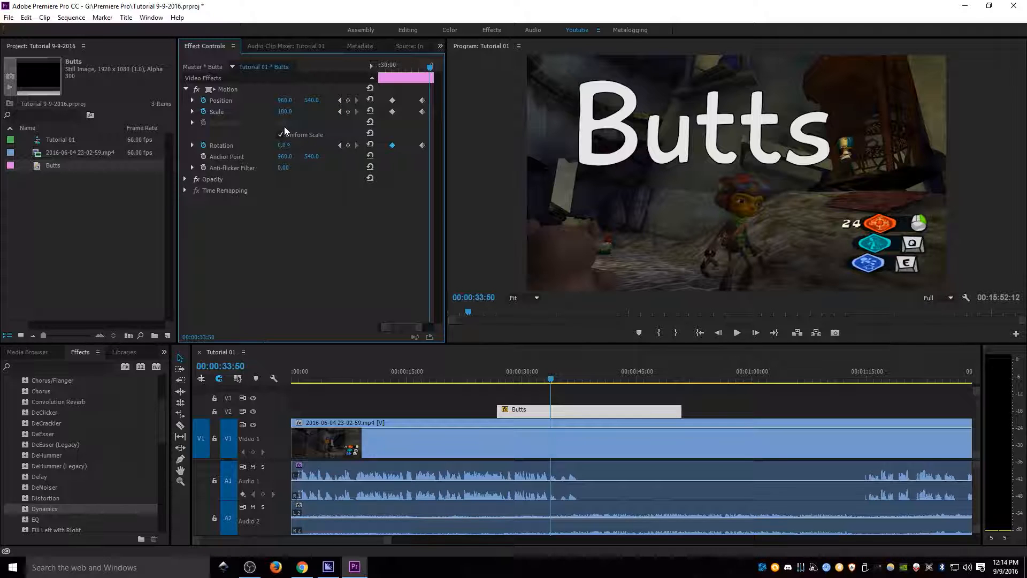
mouse_move(284, 112)
mouse_down()
mouse_move(401, 112)
mouse_move(292, 112)
mouse_up()
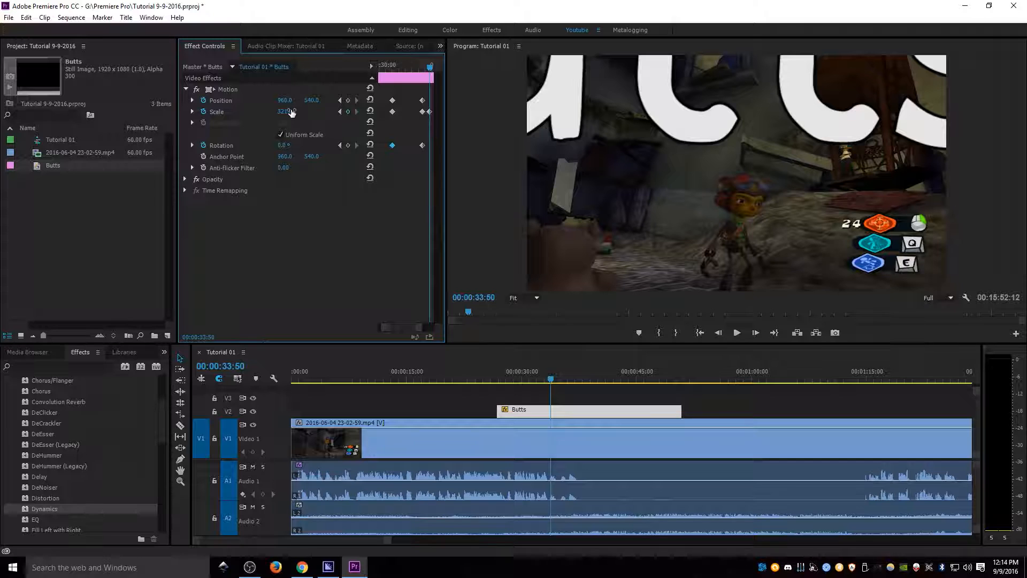
Fade out the title by keyframing Opacity at 100% at 00:00:33:20 and 0% at 00:00:33:47
click(185, 179)
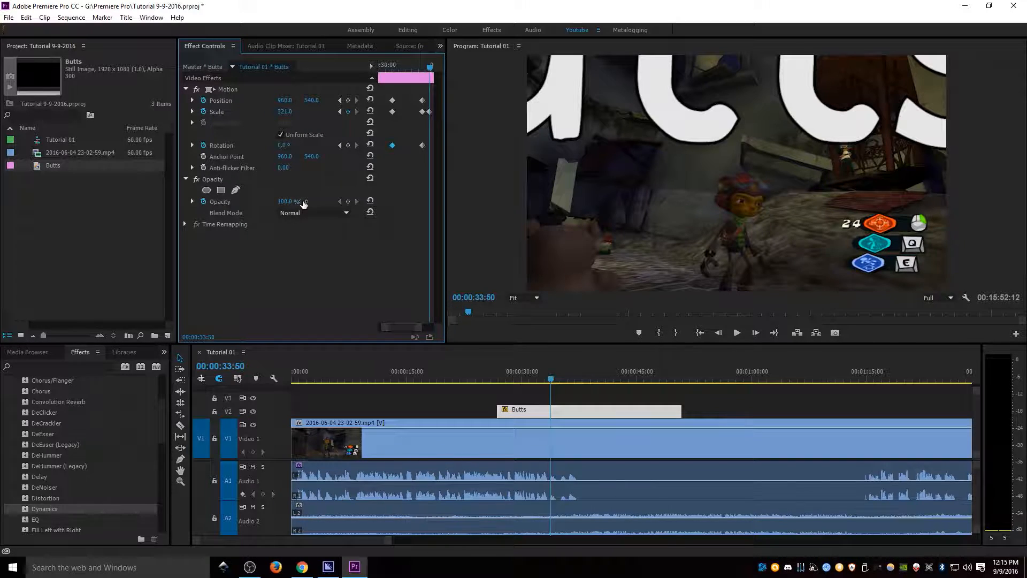
drag(431, 75, 423, 68)
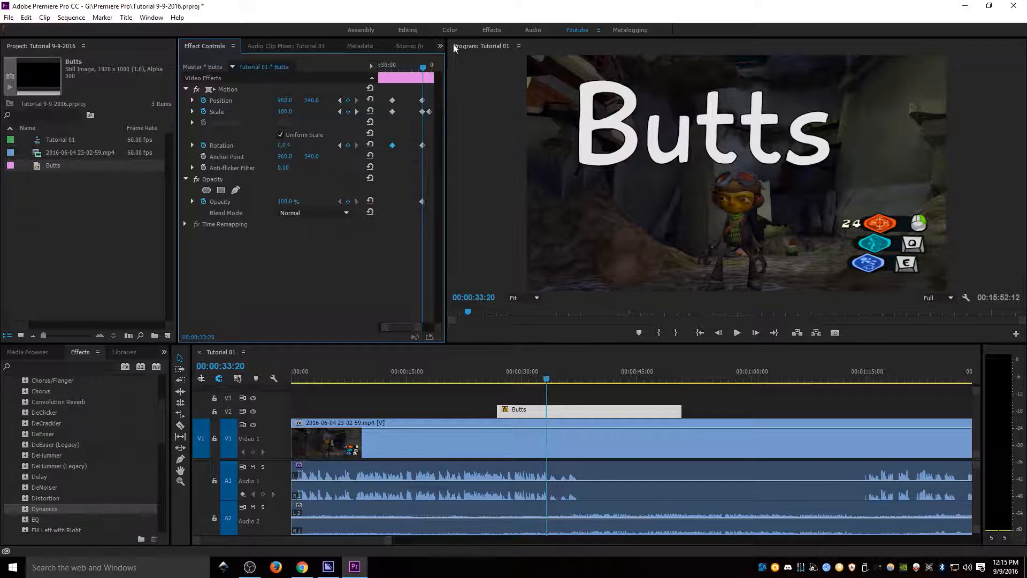
drag(425, 65, 431, 70)
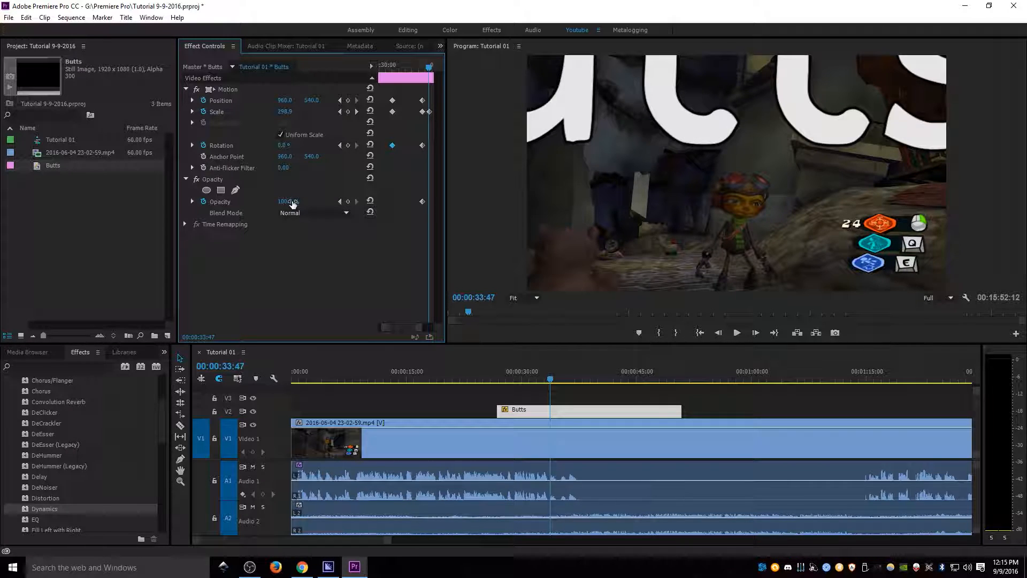
drag(293, 204, 241, 204)
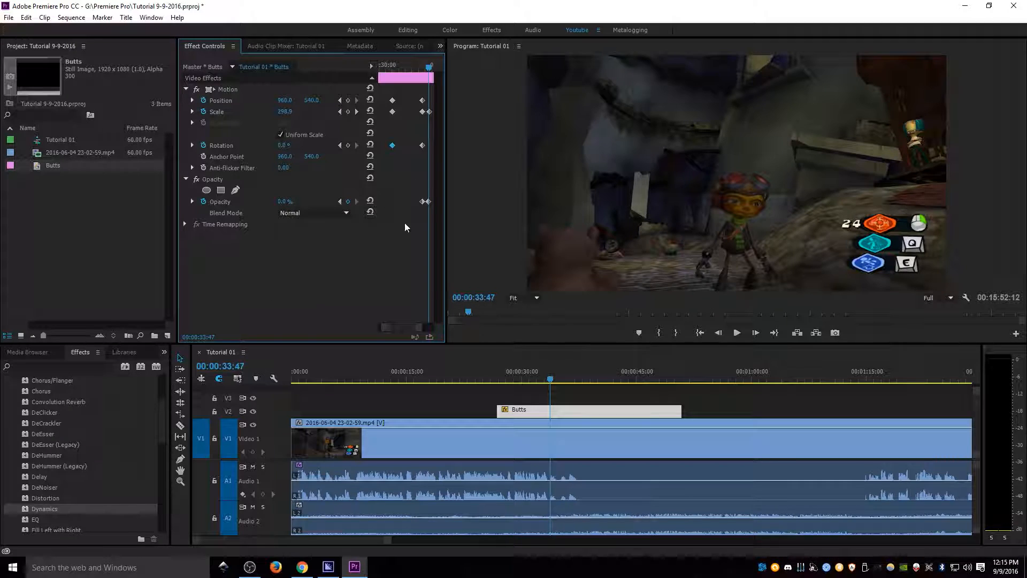
Play the title animation from before the "Butts" clip through its zooming fade-out
click(409, 70)
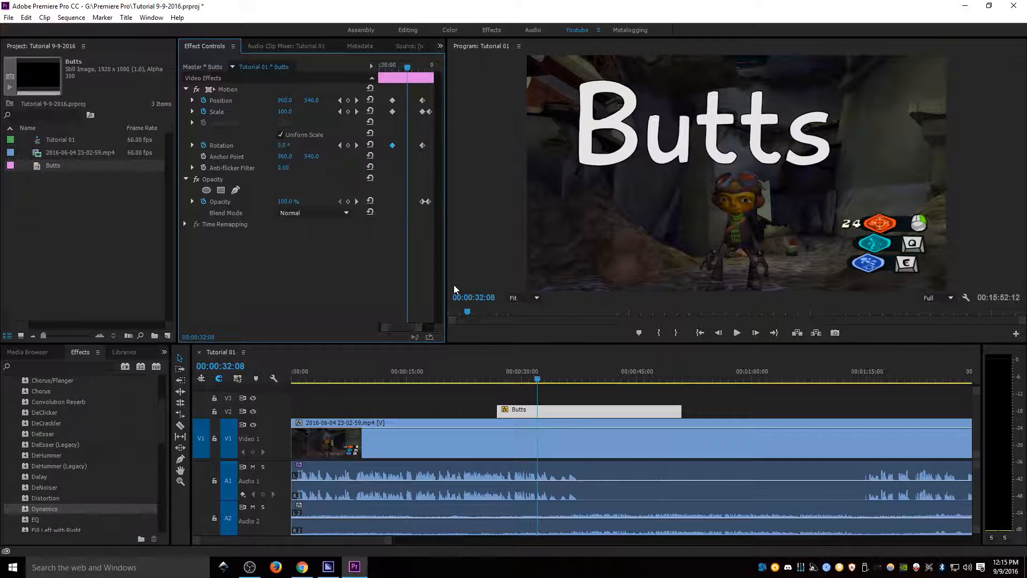
click(495, 377)
key(space)
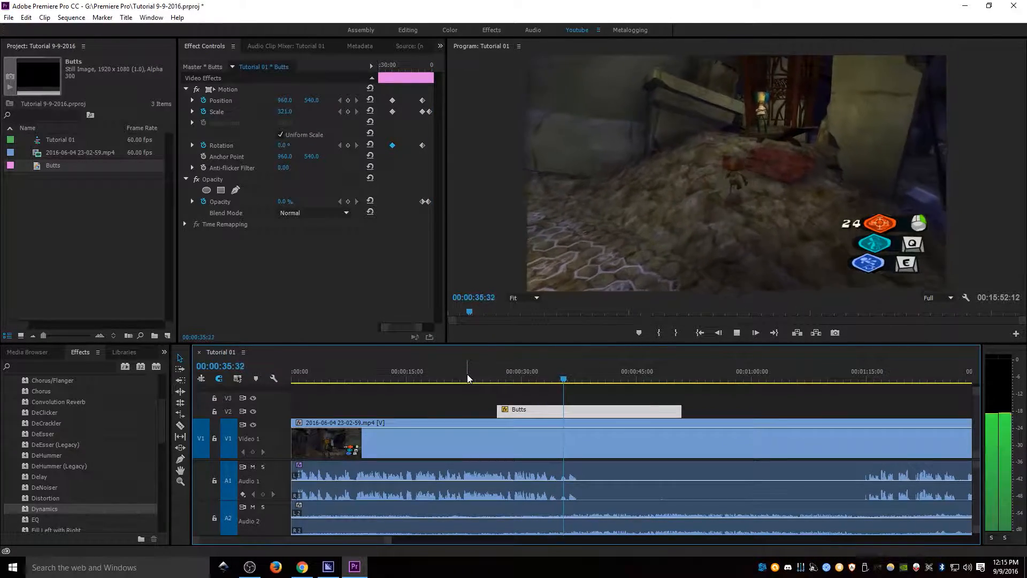
key(space)
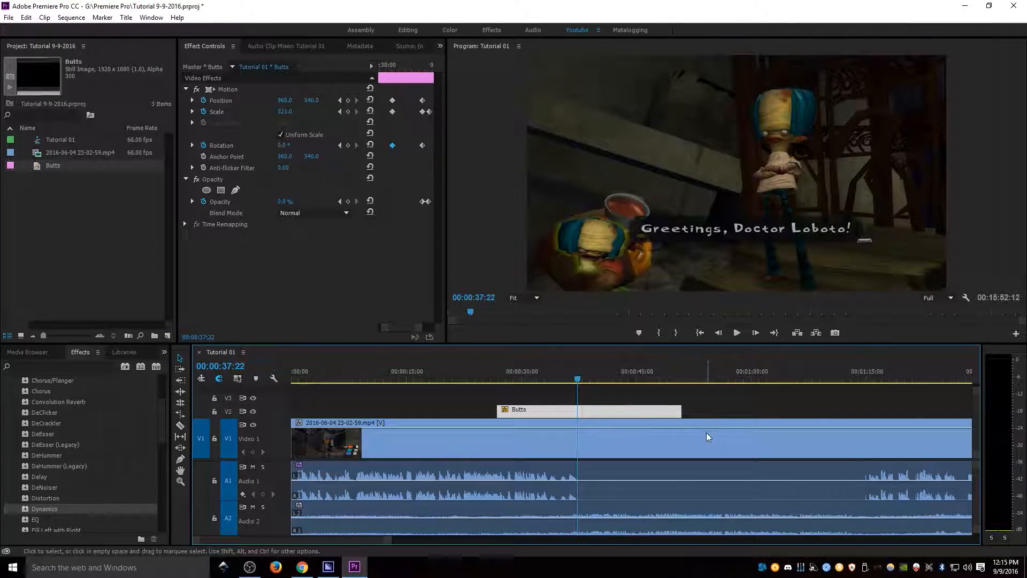
Trim the end of the "Butts" clip back to about 00:00:39 and play up to its new end
drag(681, 411, 587, 411)
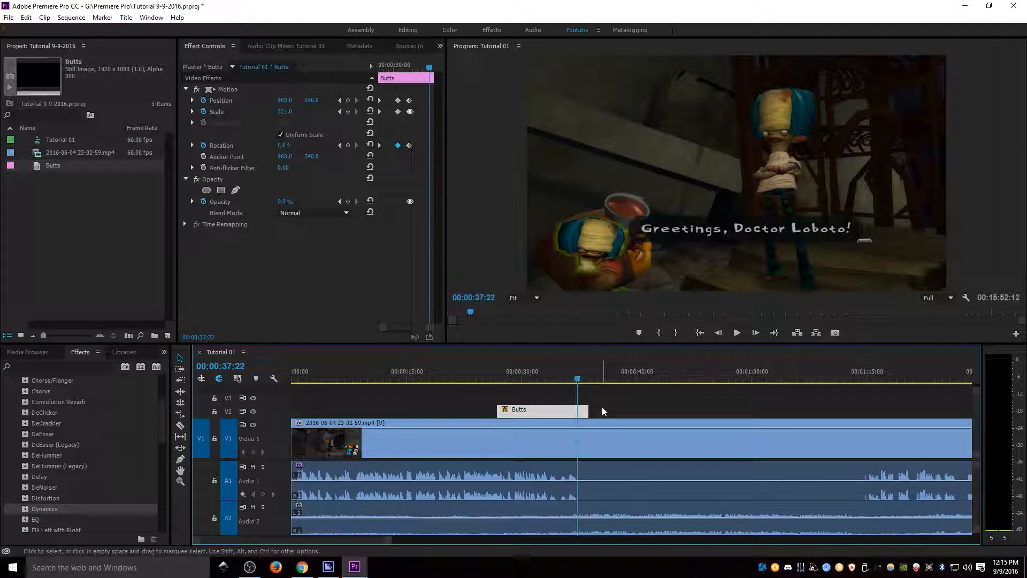
key(space)
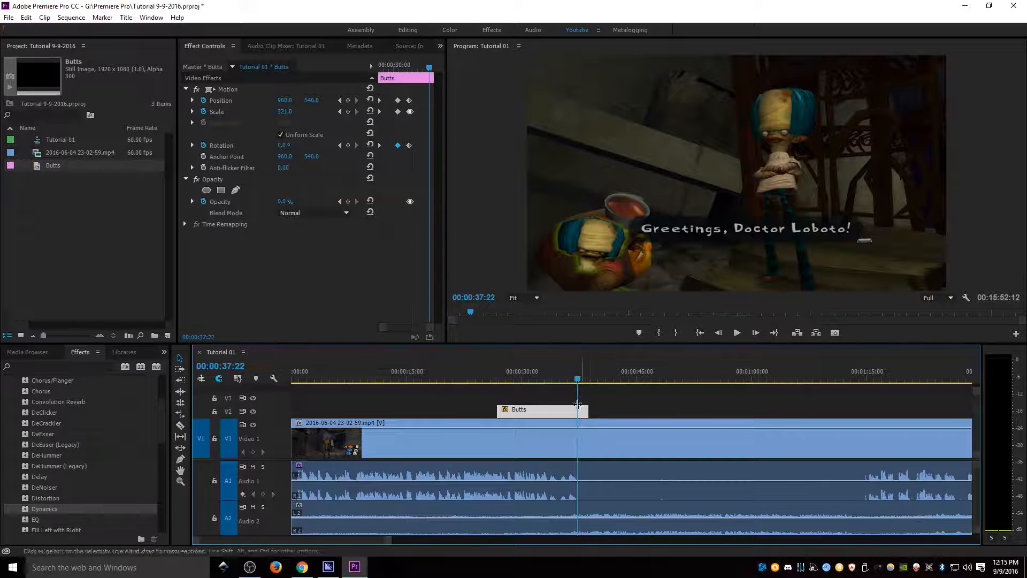
key(space)
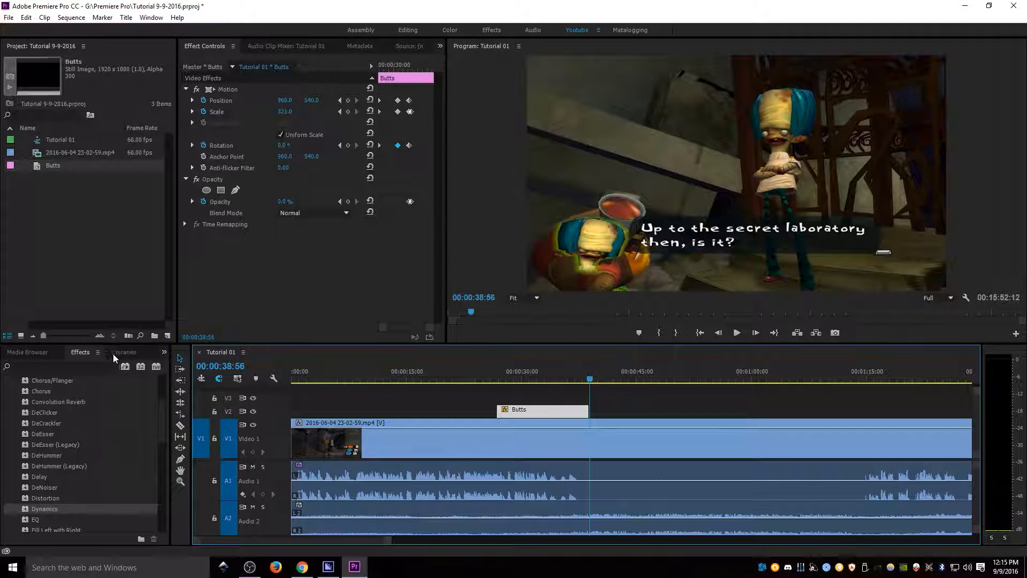
Place the "One does not simply" meme image on V3 over the end of the "Butts" clip and preview the sequence
click(39, 351)
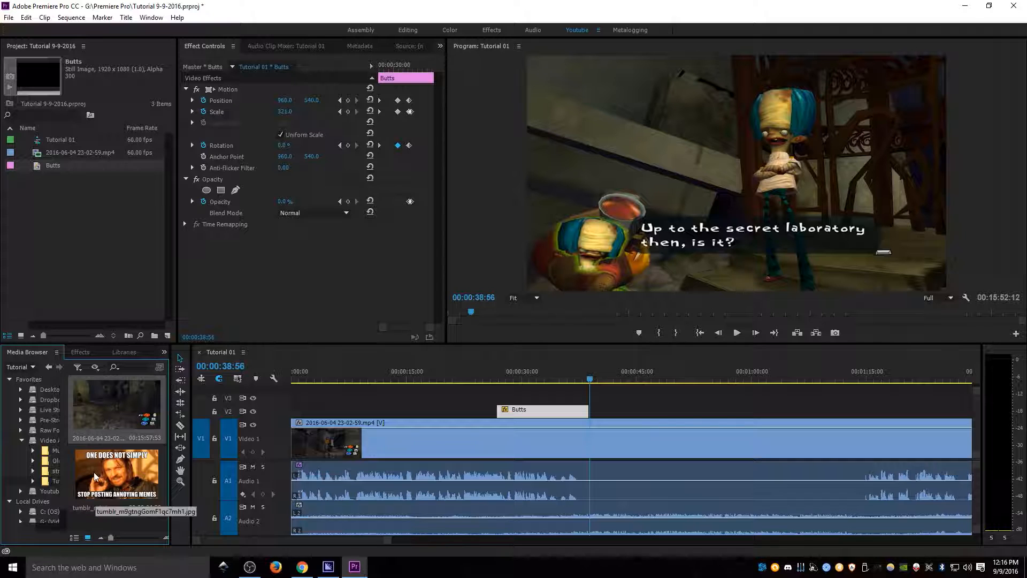
drag(94, 475, 567, 405)
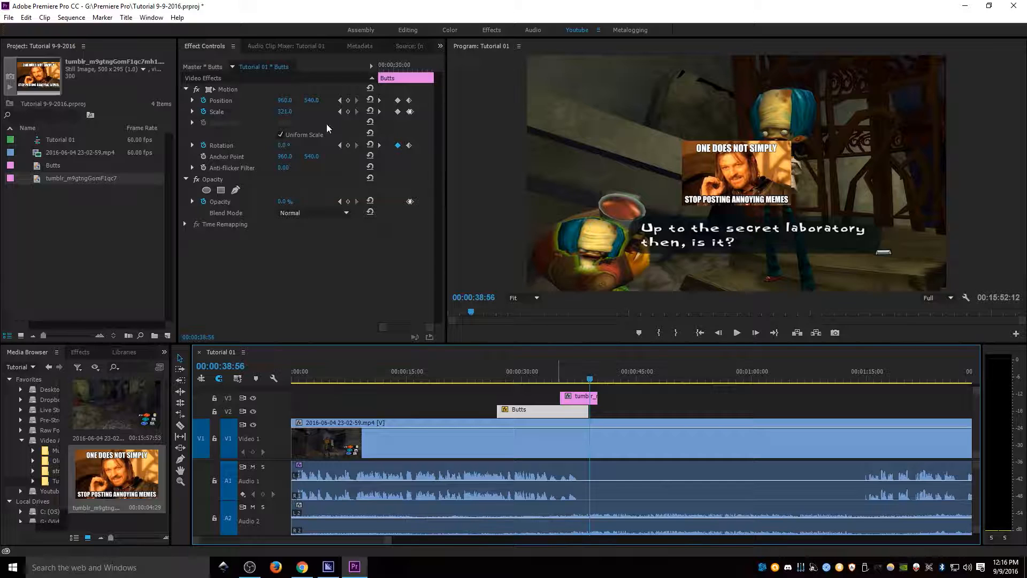
click(493, 380)
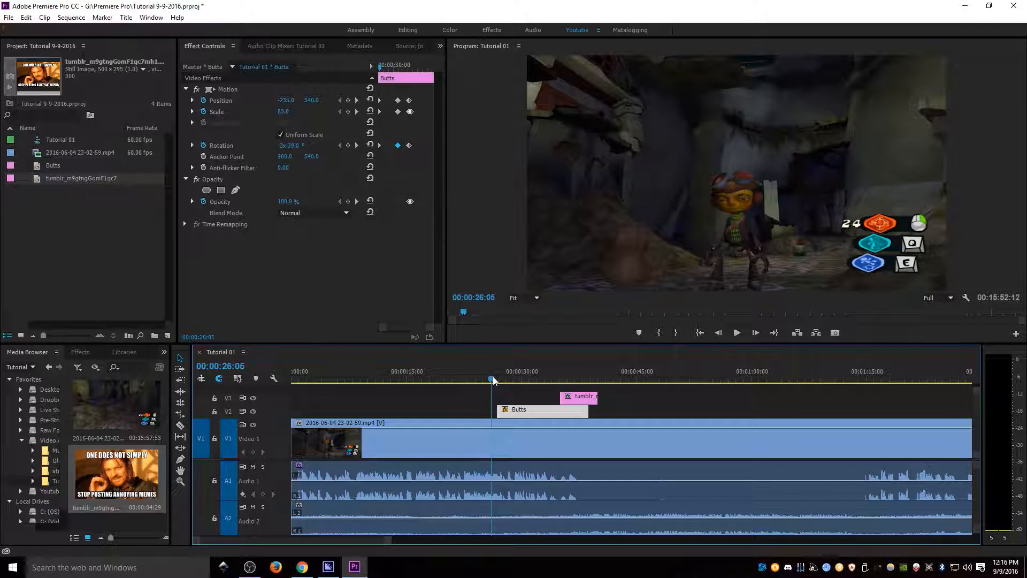
key(space)
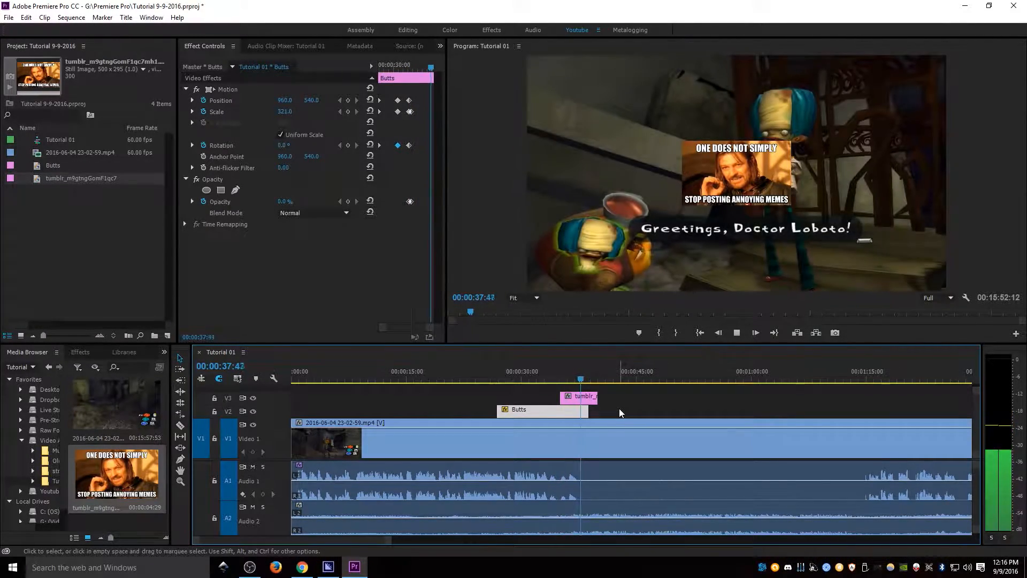
key(space)
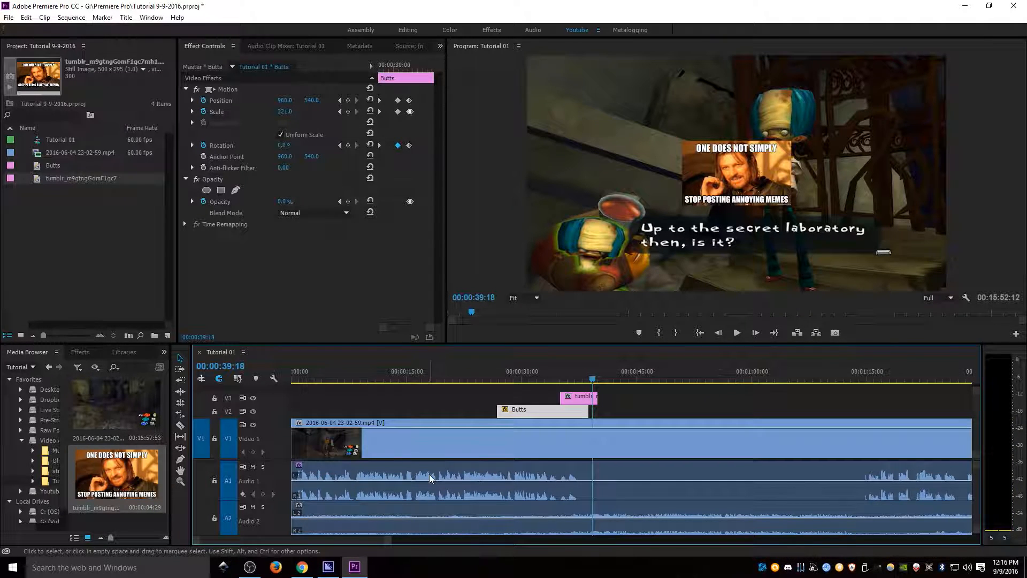
Bring the lower audio tracks into view and expand the empty Audio 3 track
scroll(899, 455, down, 5)
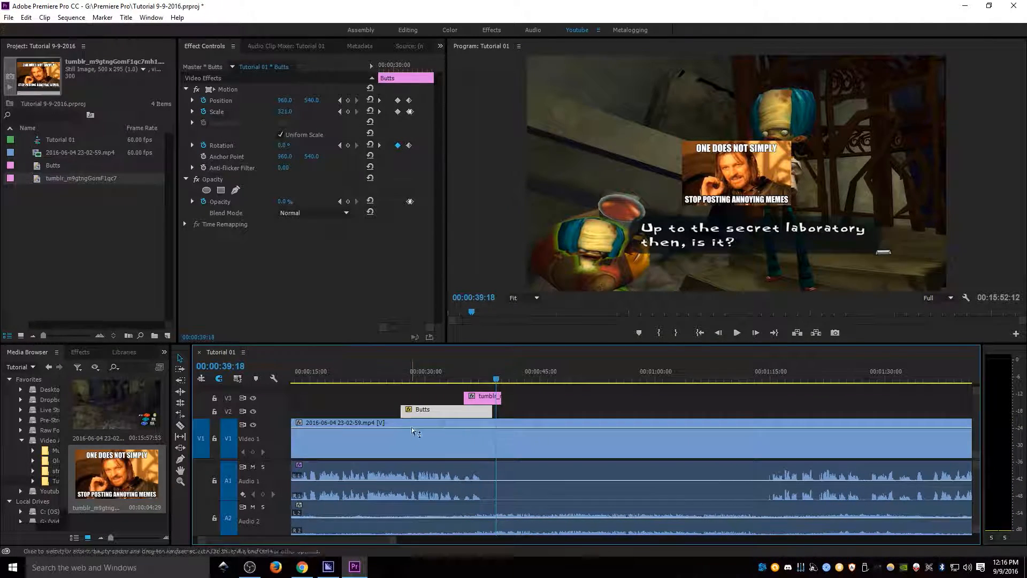
drag(977, 485, 977, 517)
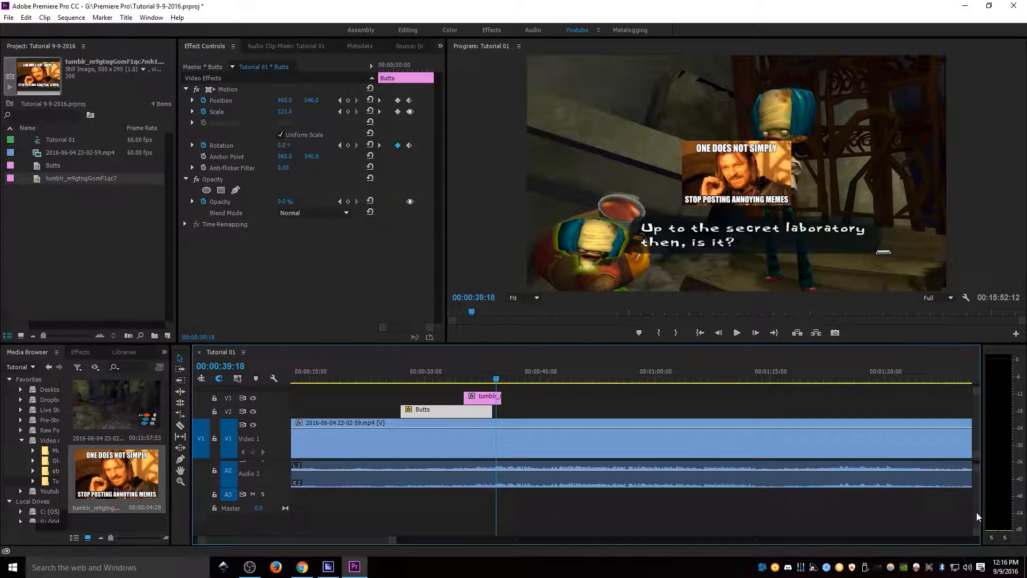
double_click(281, 495)
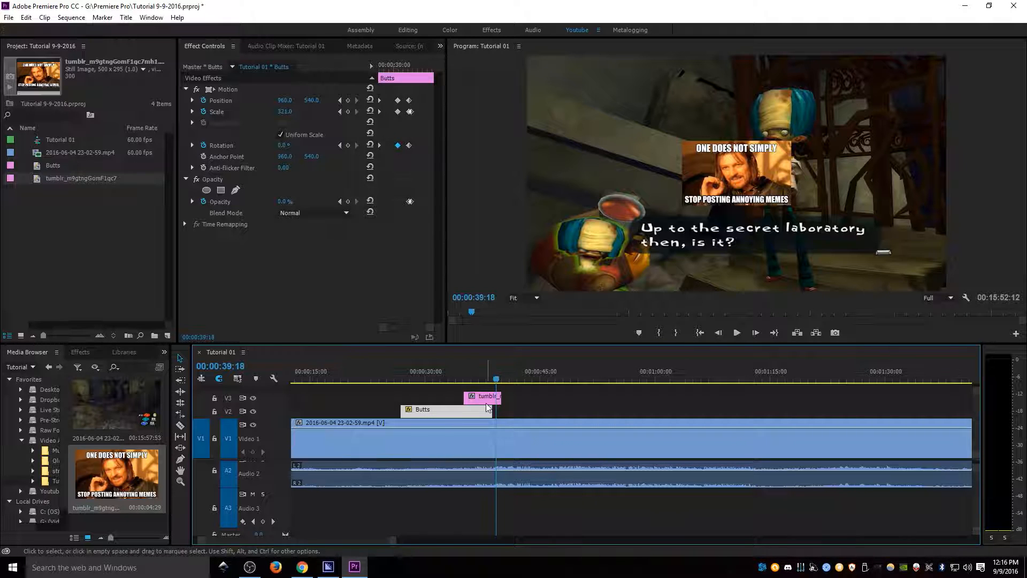
Rearrange the clips so "Butts" is on V3 above the meme image on V2, and preview the overlap
drag(477, 400, 441, 415)
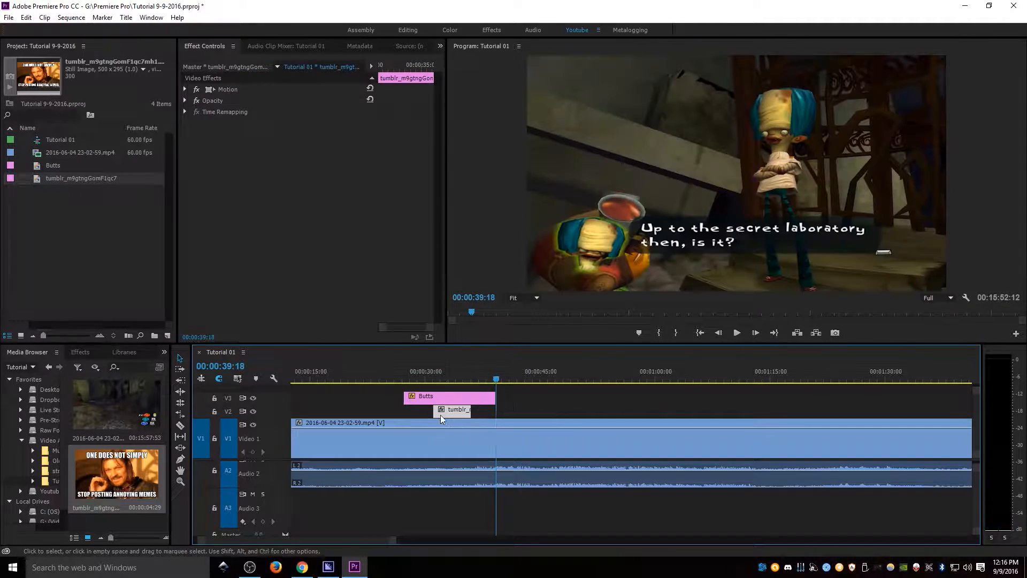
click(435, 381)
key(space)
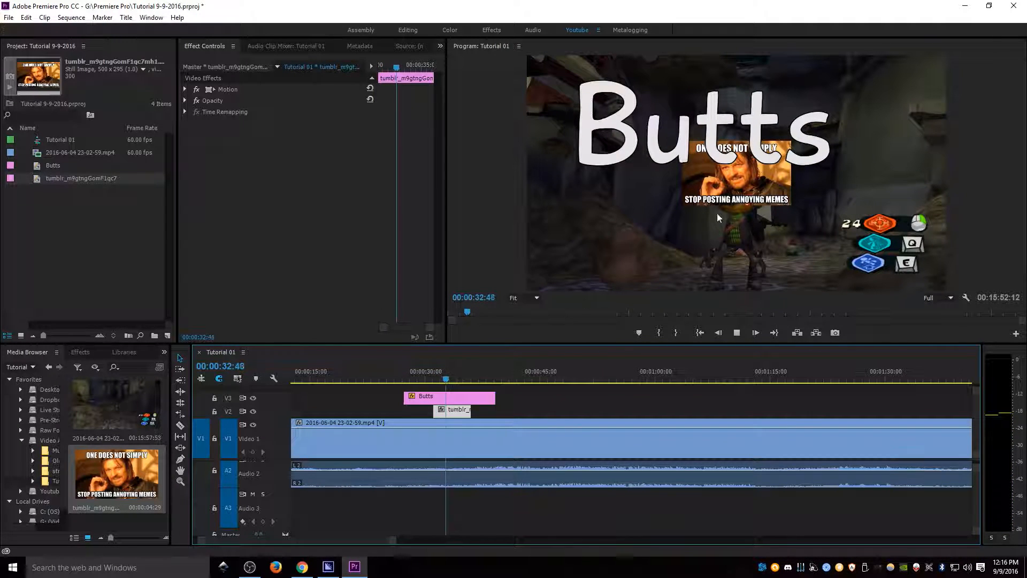
key(space)
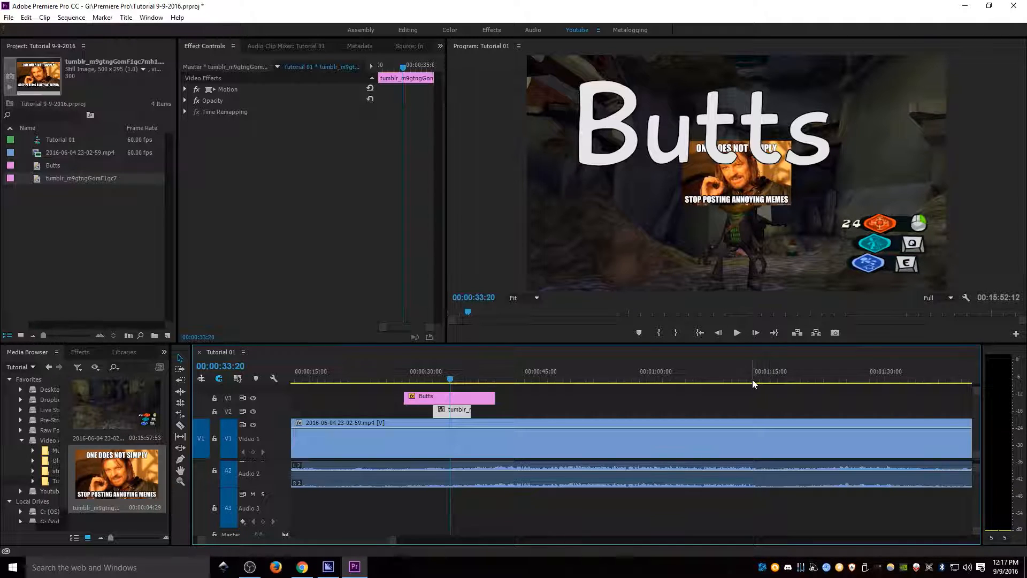
Open the export settings for the Tutorial 01 sequence and choose the "Youtube 1080p" preset
click(753, 392)
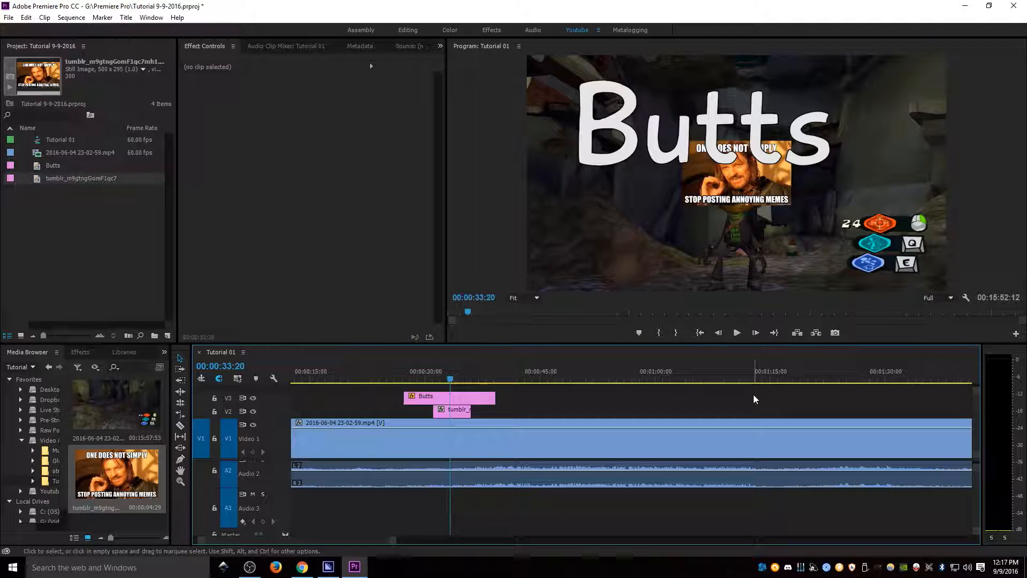
key(End)
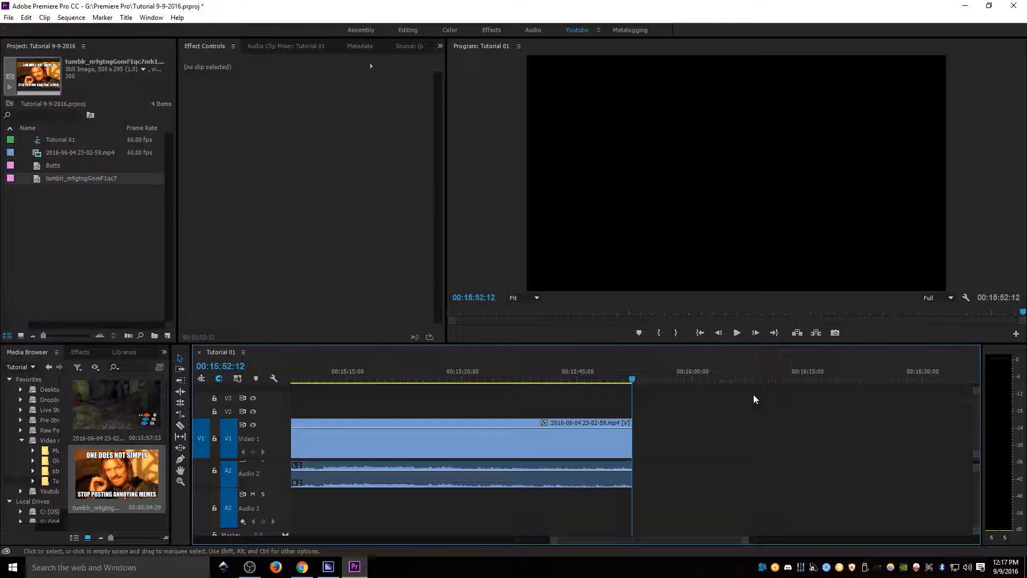
key(ctrl+m)
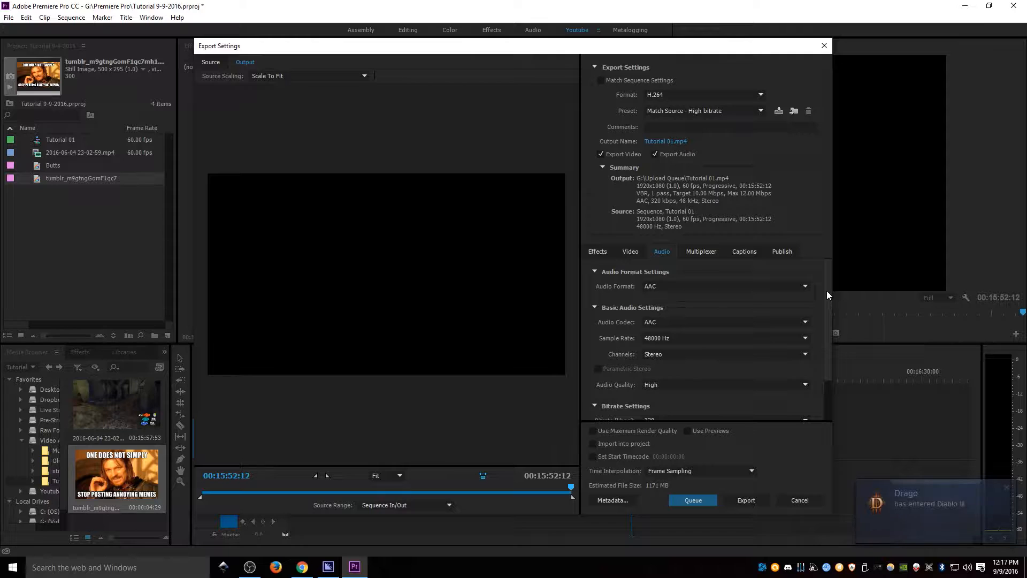
click(756, 112)
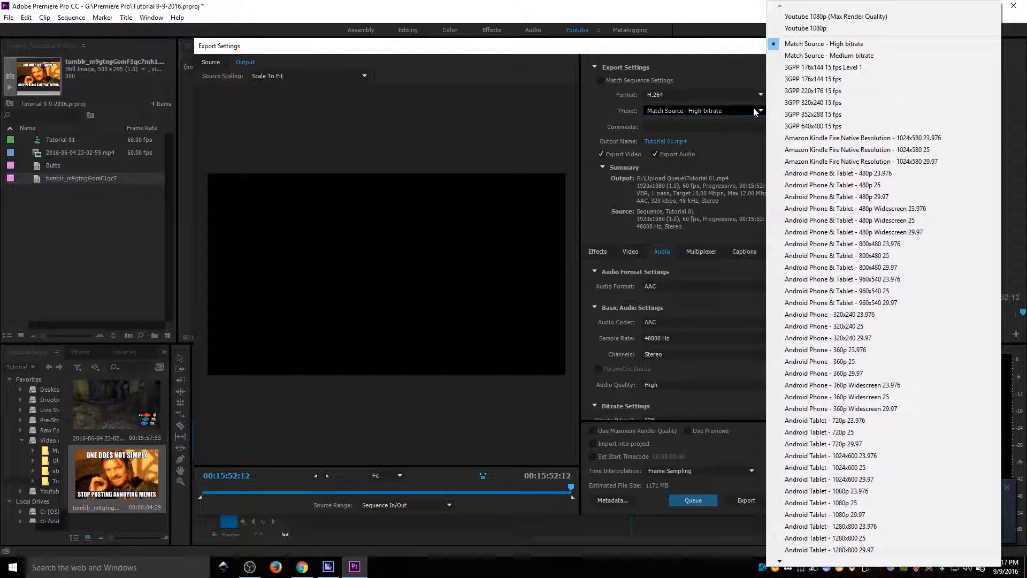
click(799, 28)
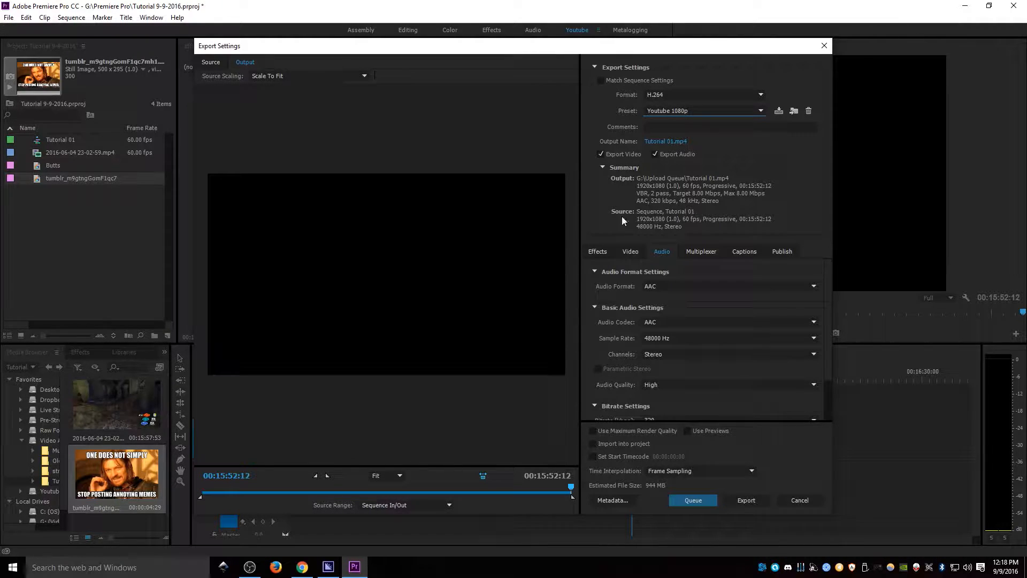
Examine the effects options and the basic video settings of the export
click(598, 251)
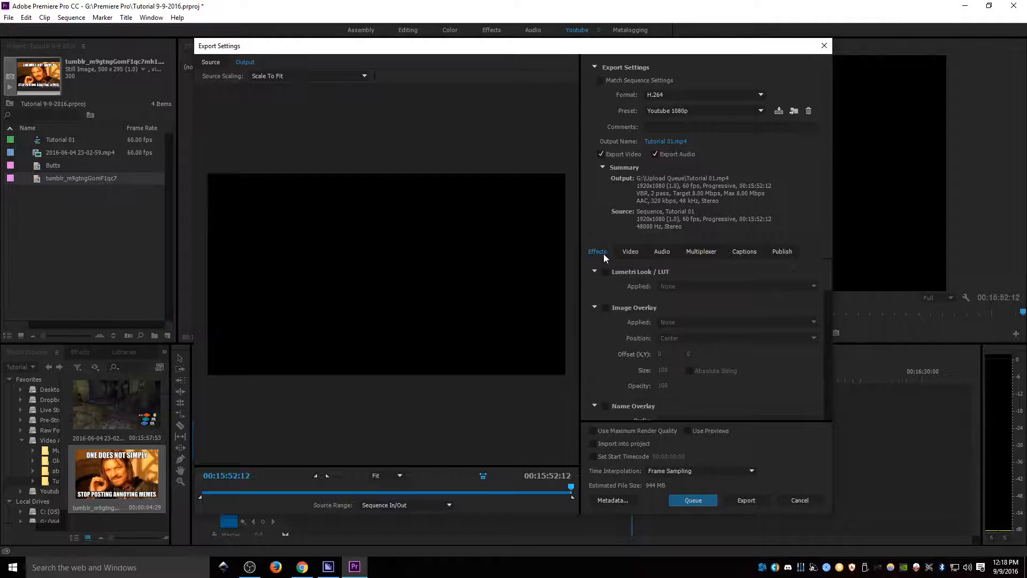
scroll(642, 322, down, 5)
scroll(642, 322, up, 5)
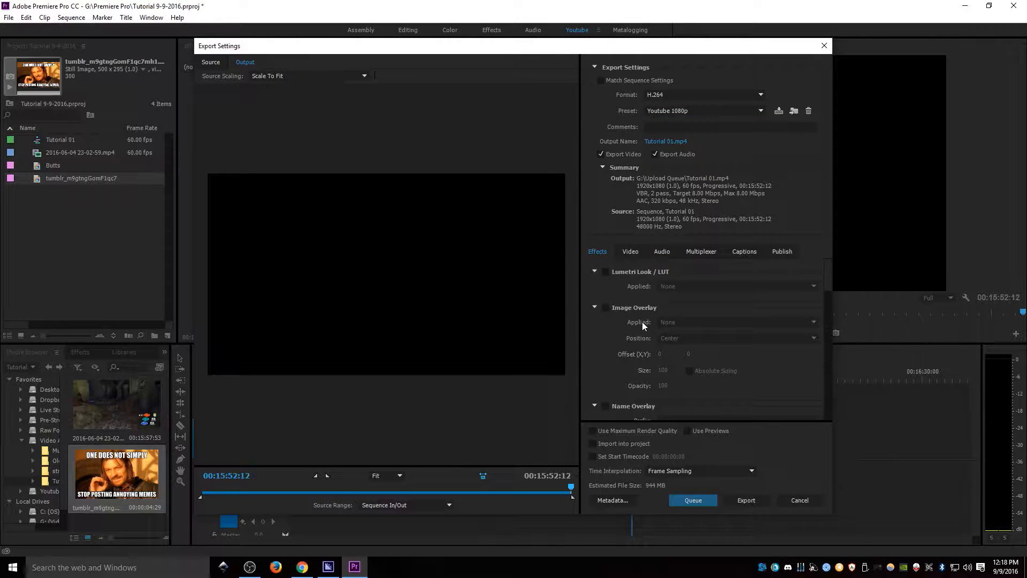
click(633, 252)
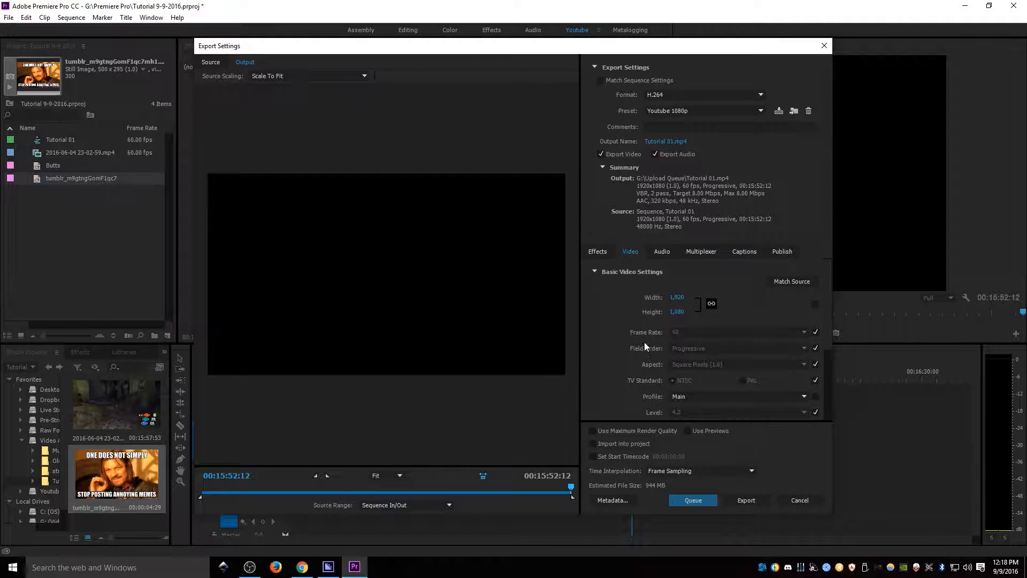
scroll(618, 355, down, 3)
scroll(679, 313, up, 3)
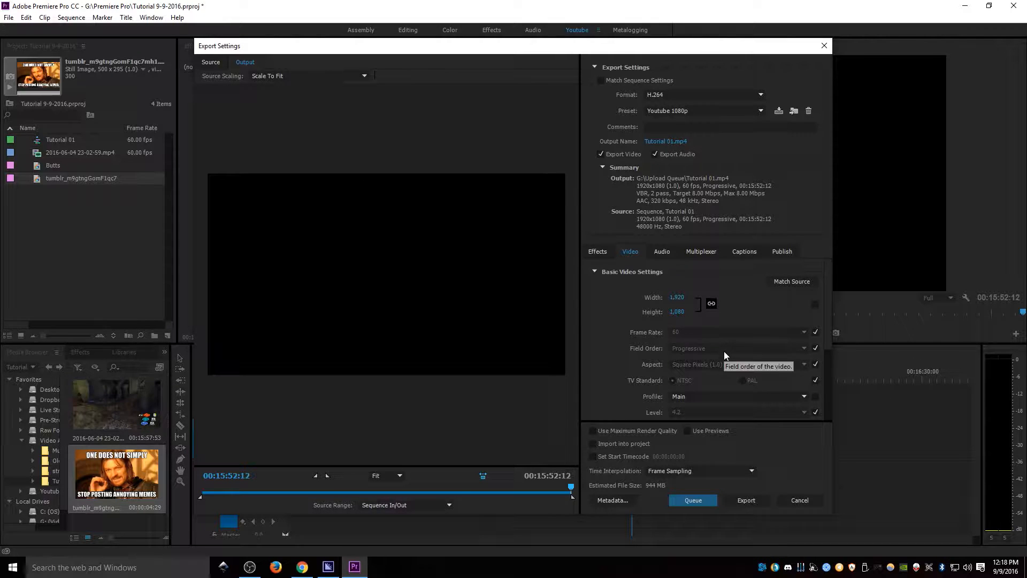
Examine the export's profile and bitrate encoding choices and compare the available Youtube 1080p presets
scroll(828, 335, down, 2)
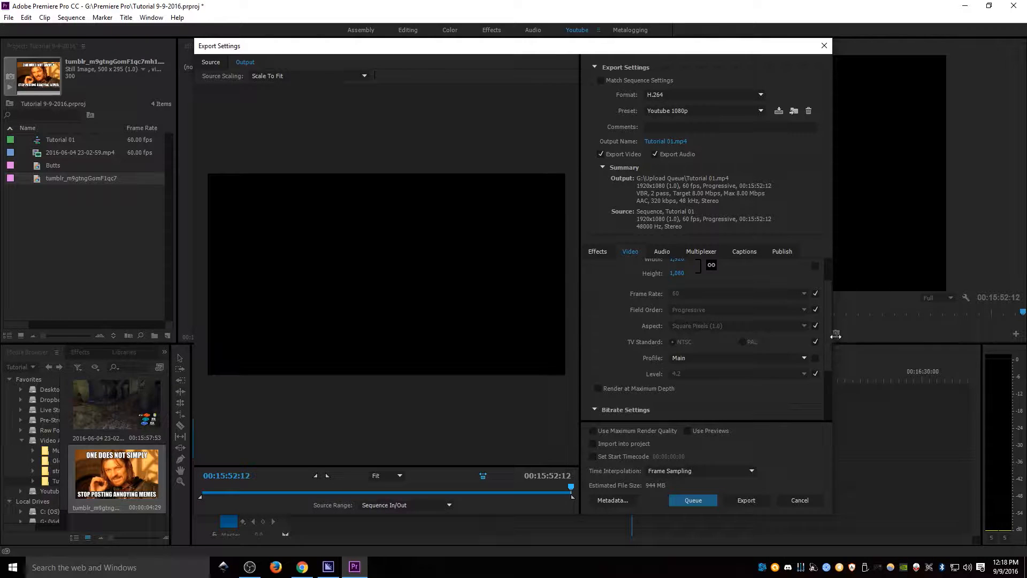
scroll(824, 339, down, 3)
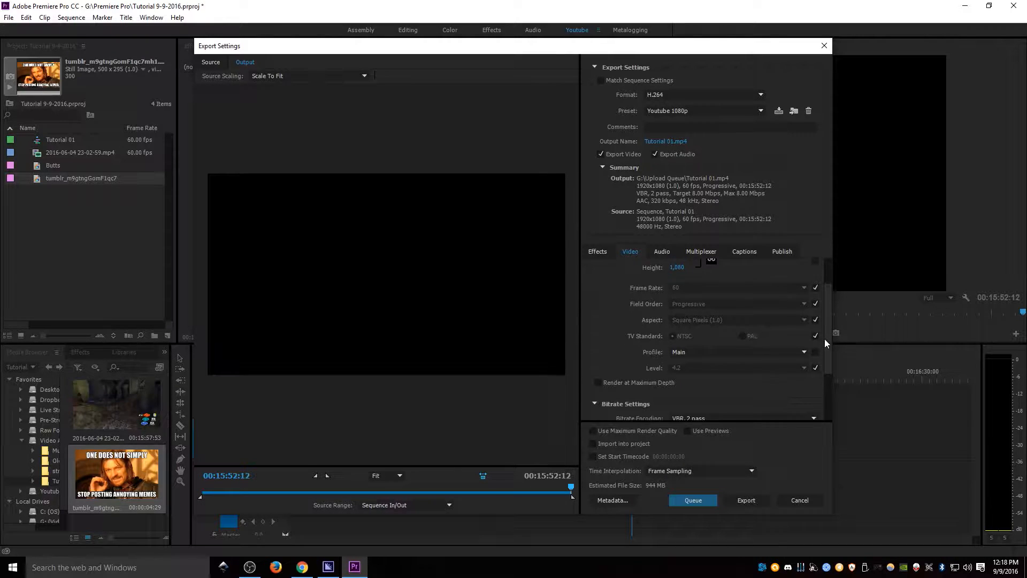
click(756, 338)
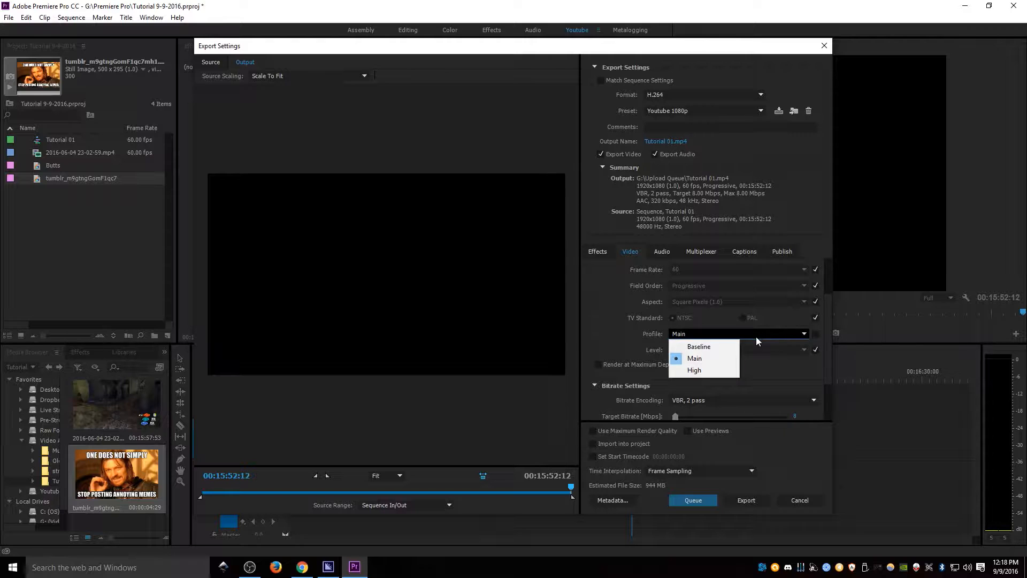
click(783, 364)
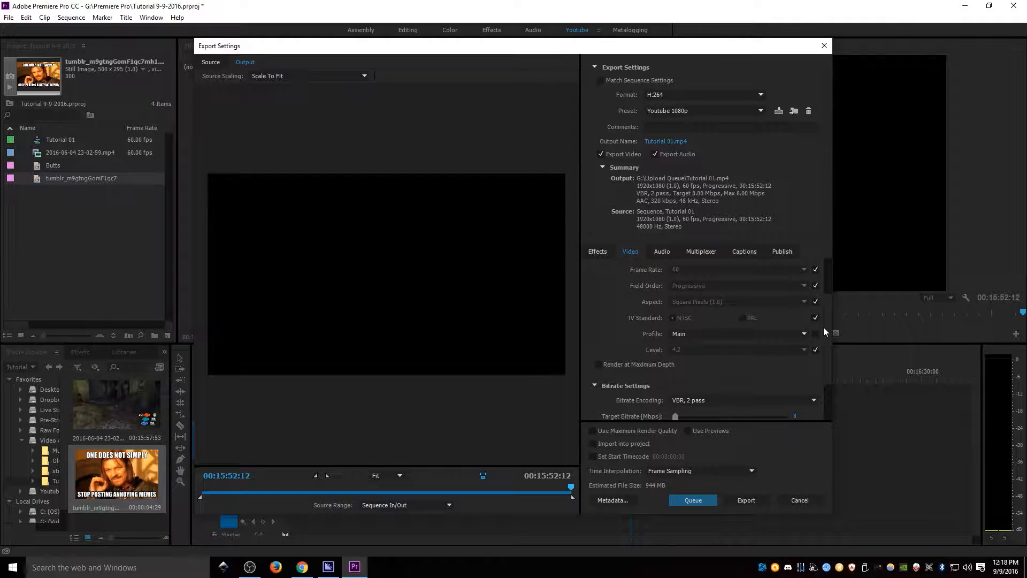
drag(829, 323, 823, 362)
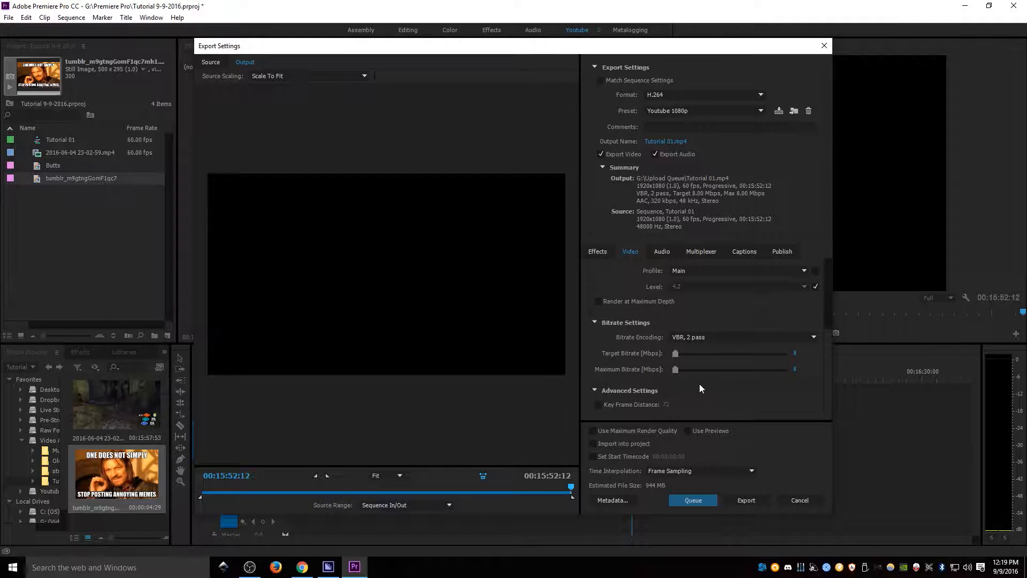
click(741, 336)
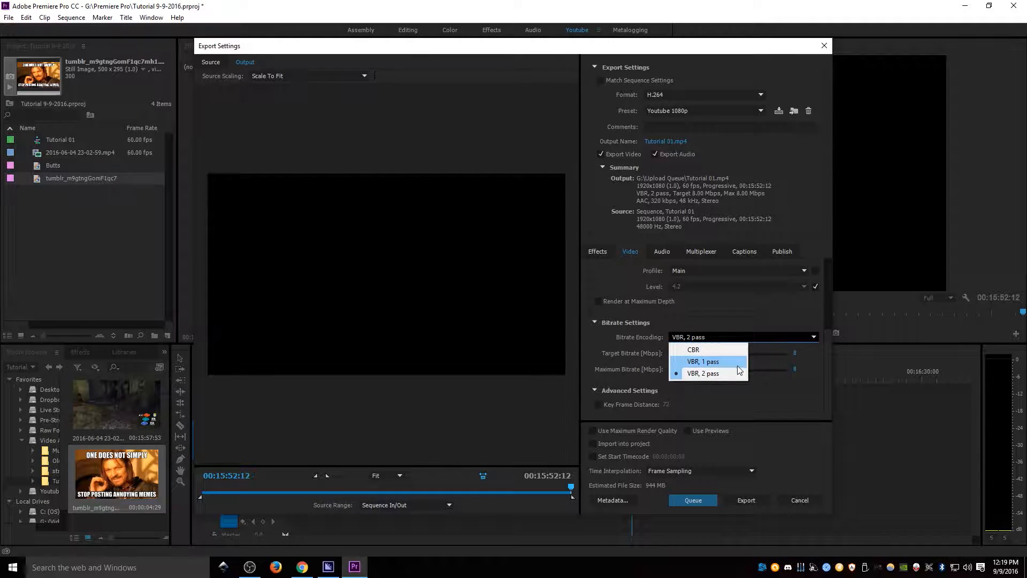
click(784, 324)
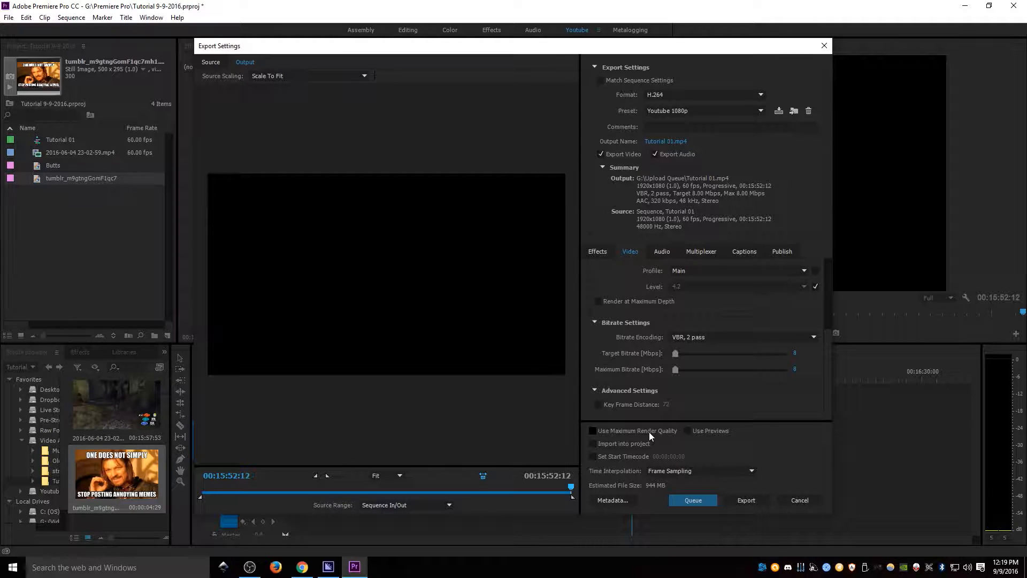
click(672, 109)
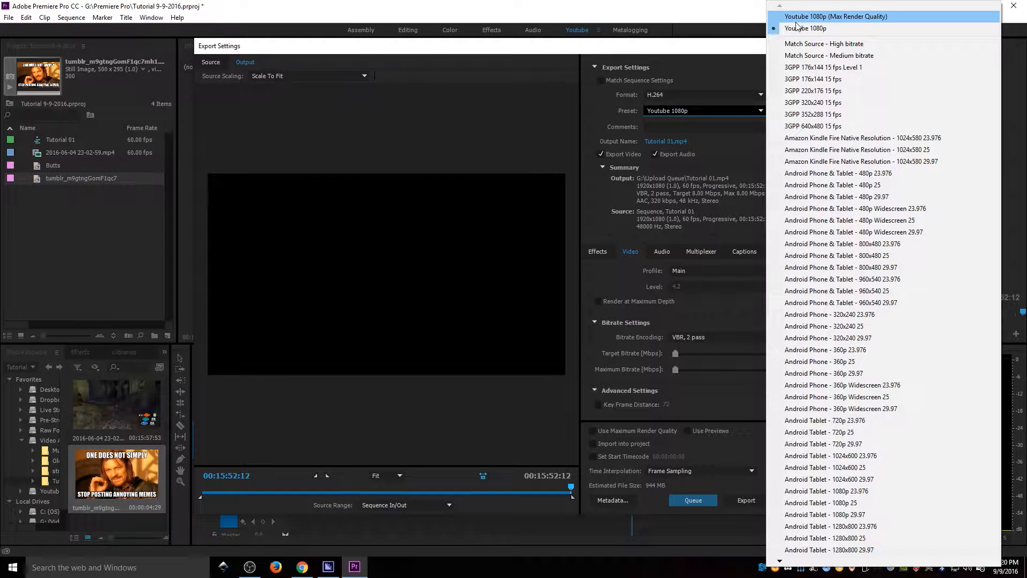
click(678, 113)
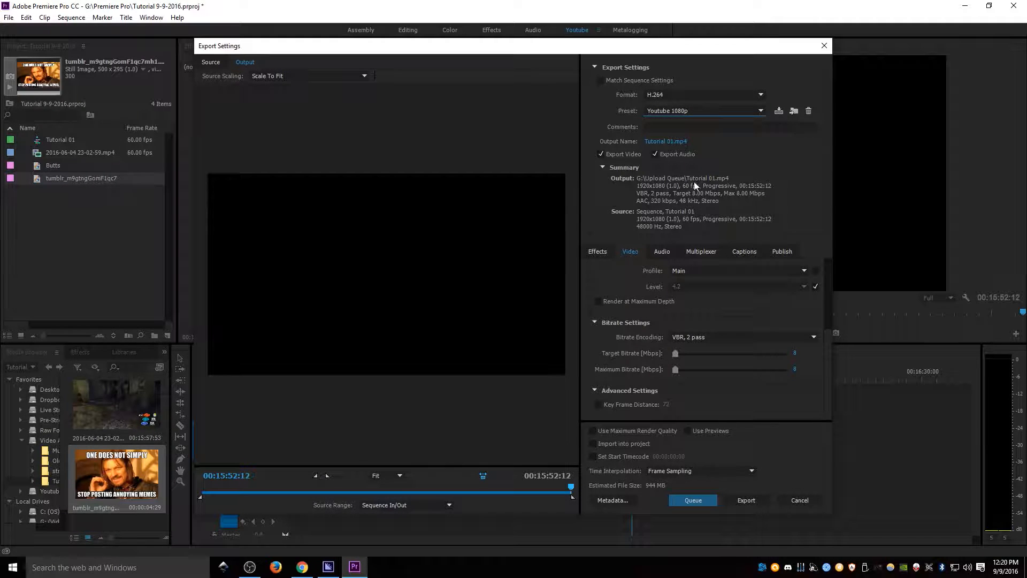
Save the output as "Tutorial 01.mp4" in the Upload Queue folder and send the export to the encoding queue
click(669, 142)
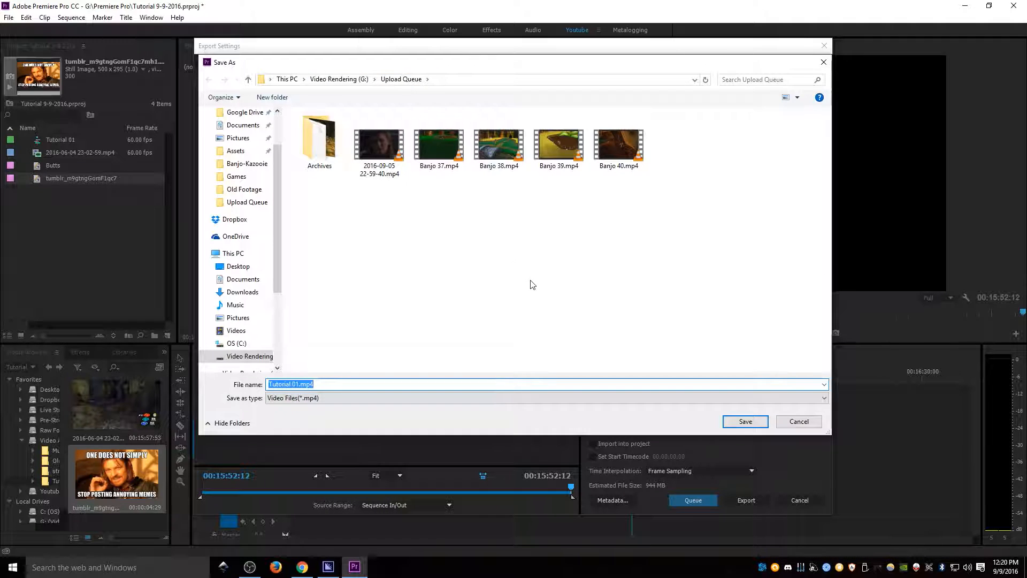
click(751, 422)
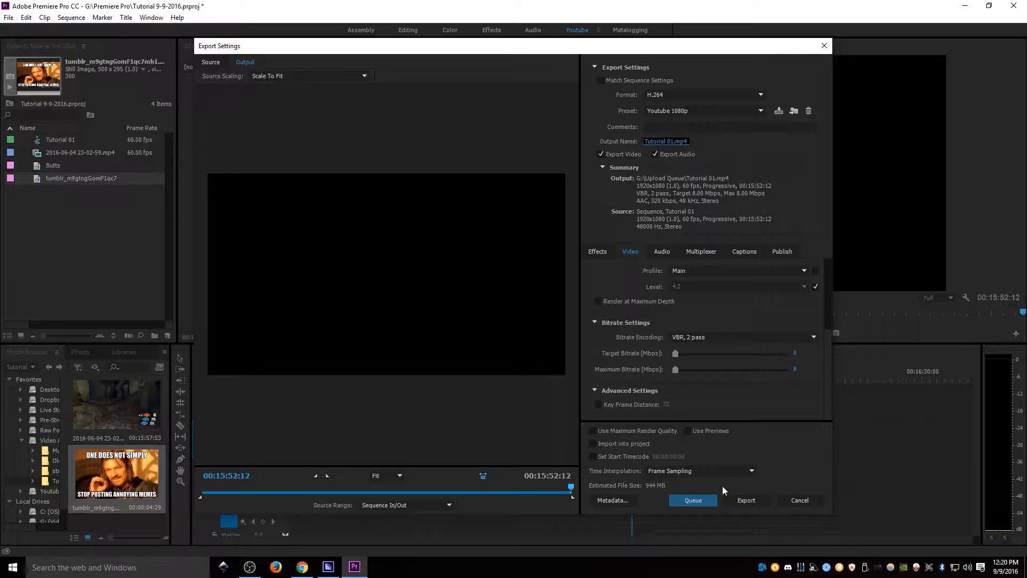
click(693, 500)
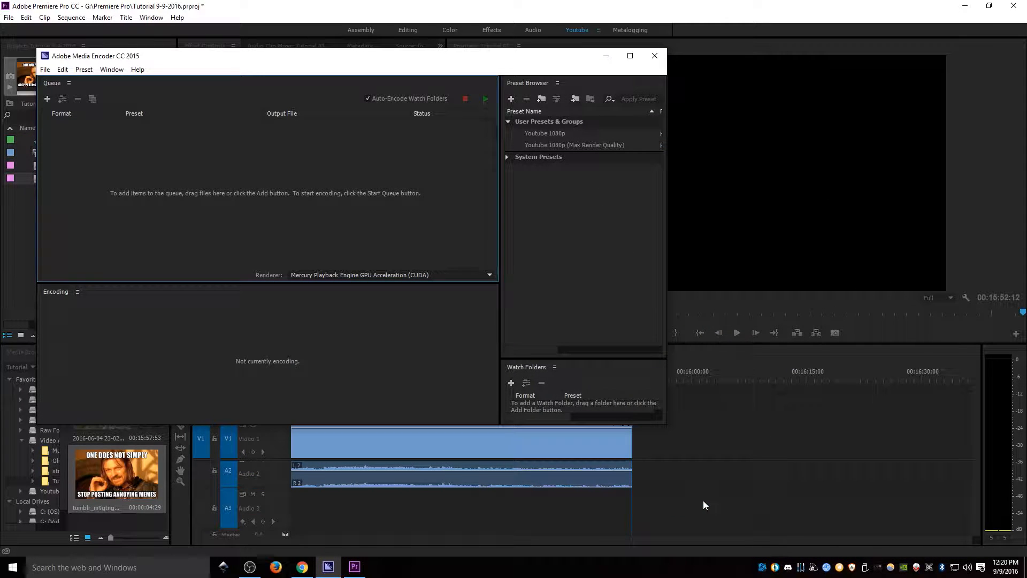
Check the renderer choices in Adobe Media Encoder and return to Premiere Pro
drag(407, 56, 596, 128)
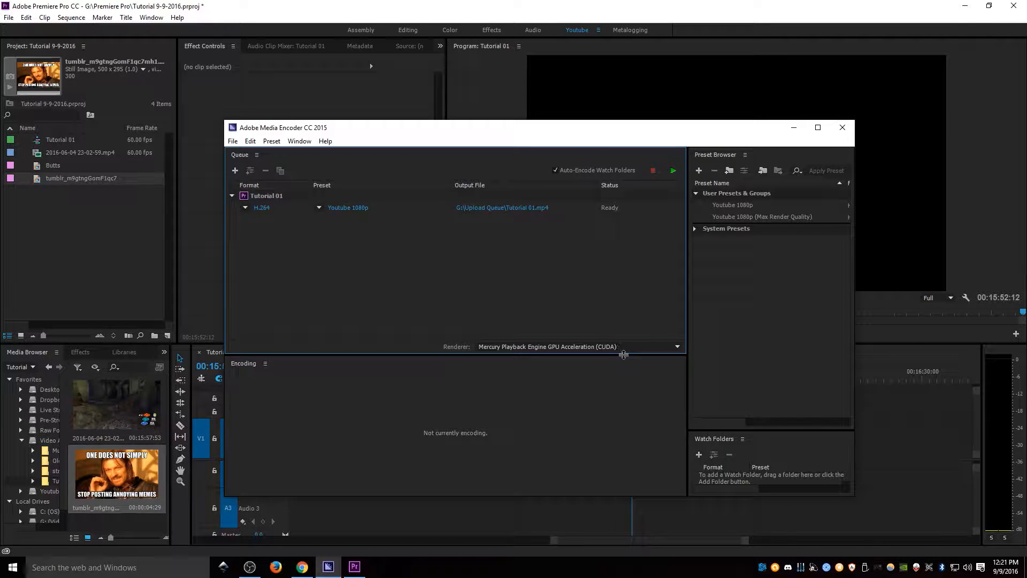
click(644, 348)
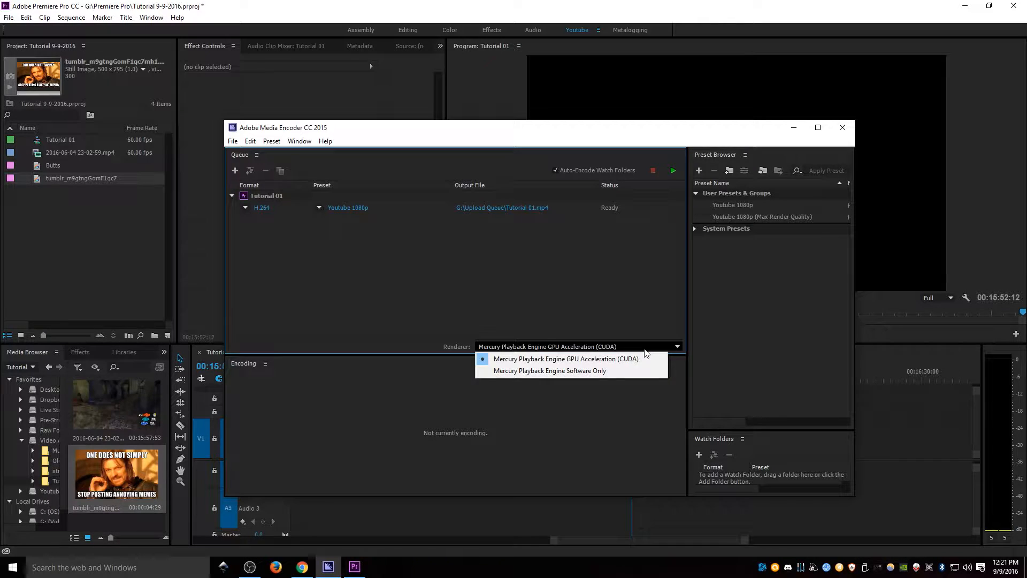
click(644, 349)
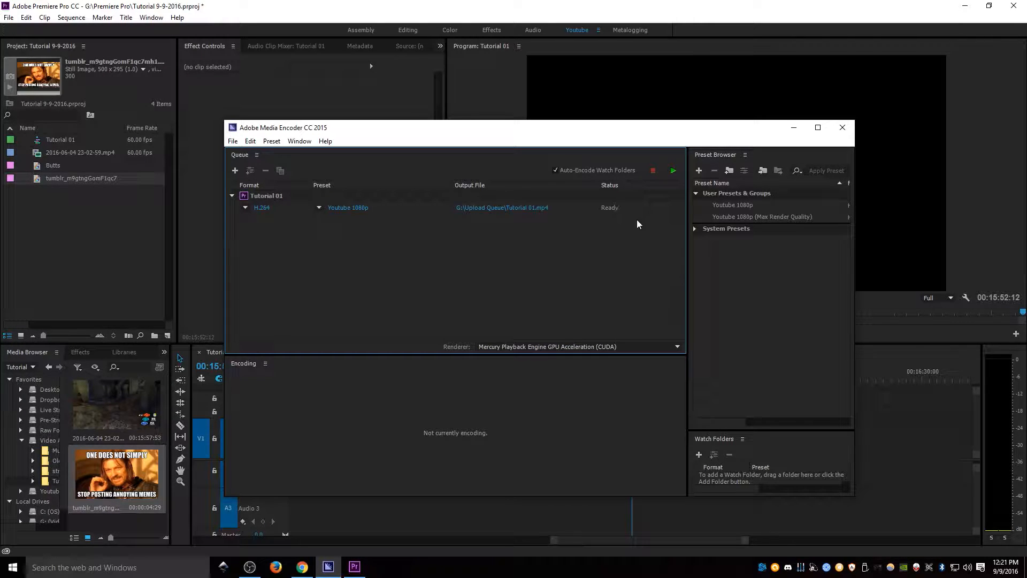
click(794, 128)
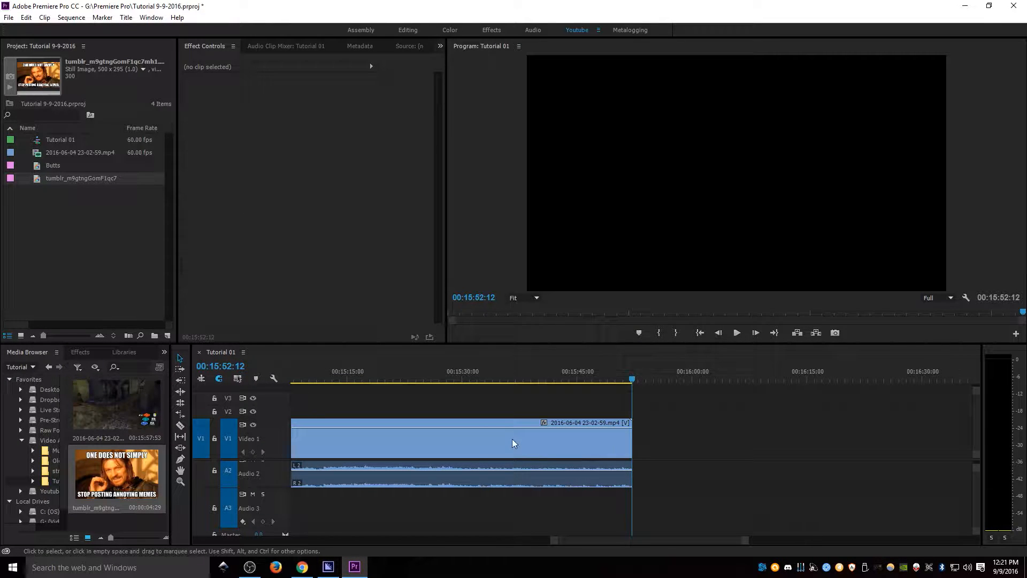
Create two empty sequences named "sdfnsd" and "sdfhsdf", and close both of their timelines
click(710, 445)
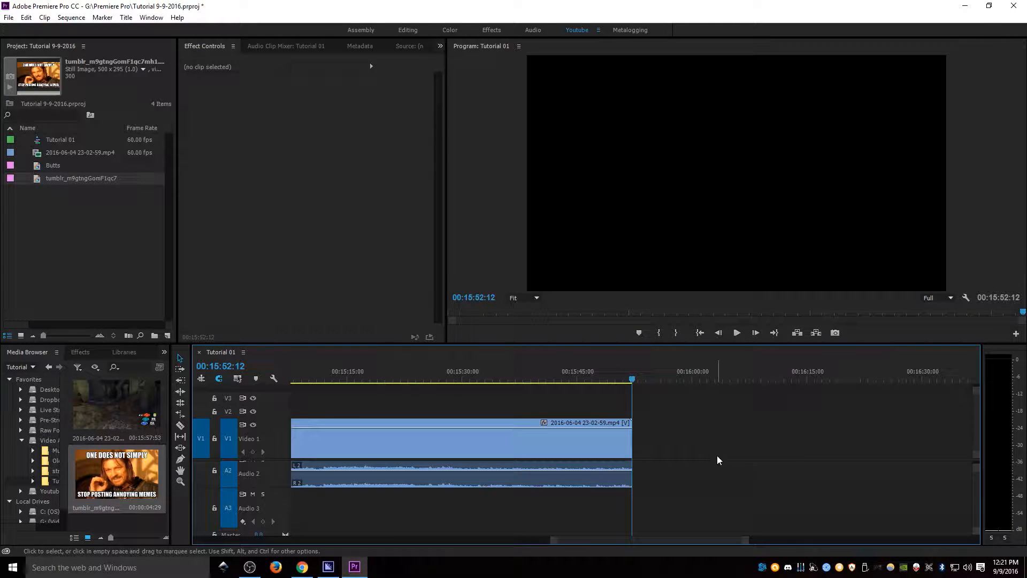
key(ctrl+n)
text(sdfnsd)
key(Return)
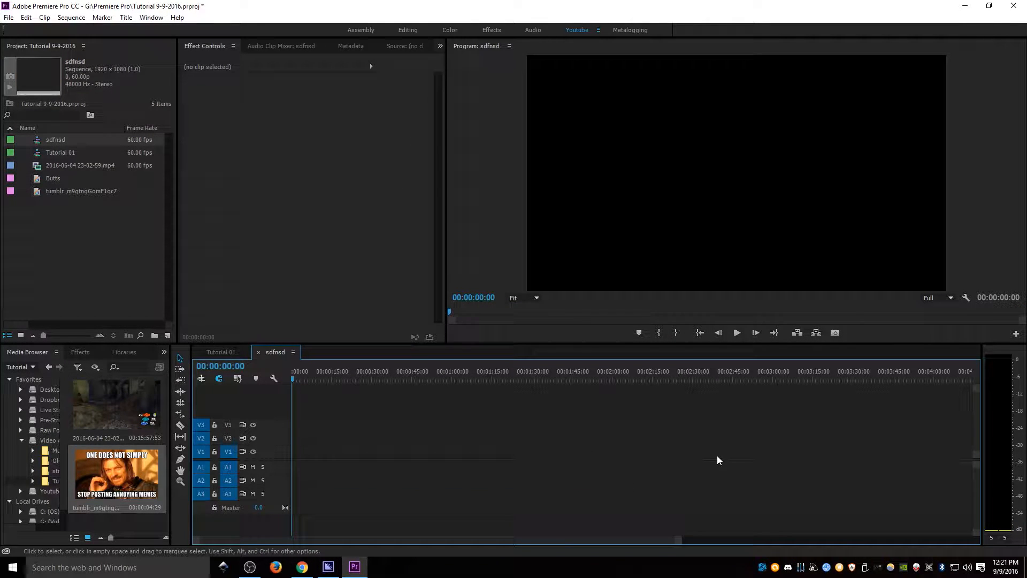
key(ctrl+n)
text(sdfhsdf)
key(Return)
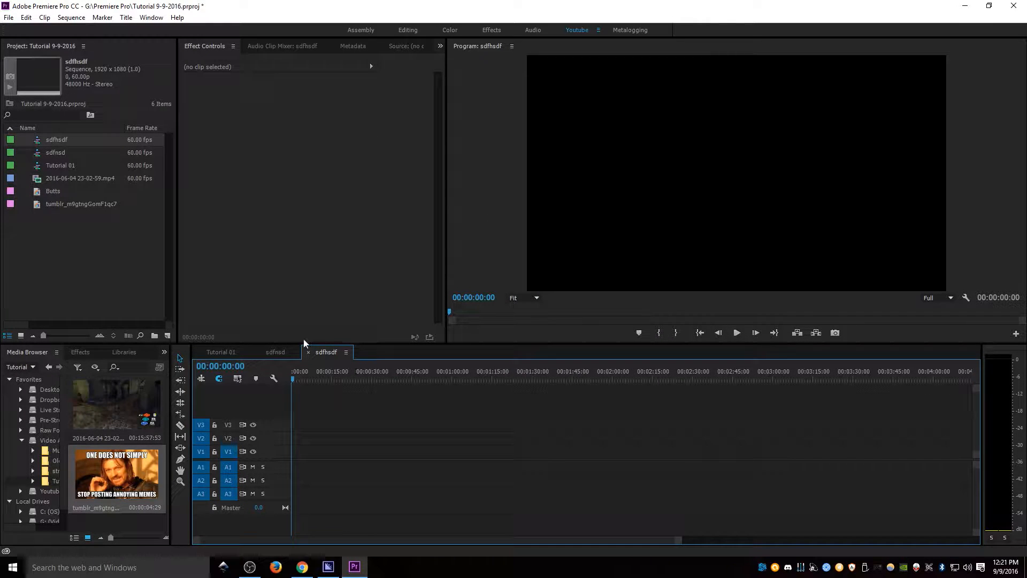
click(259, 352)
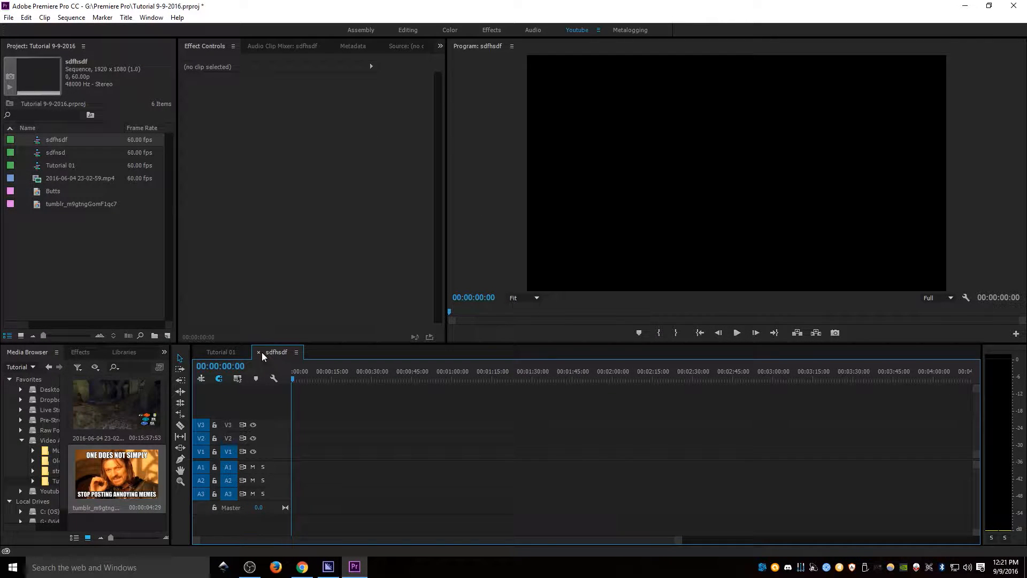
click(262, 352)
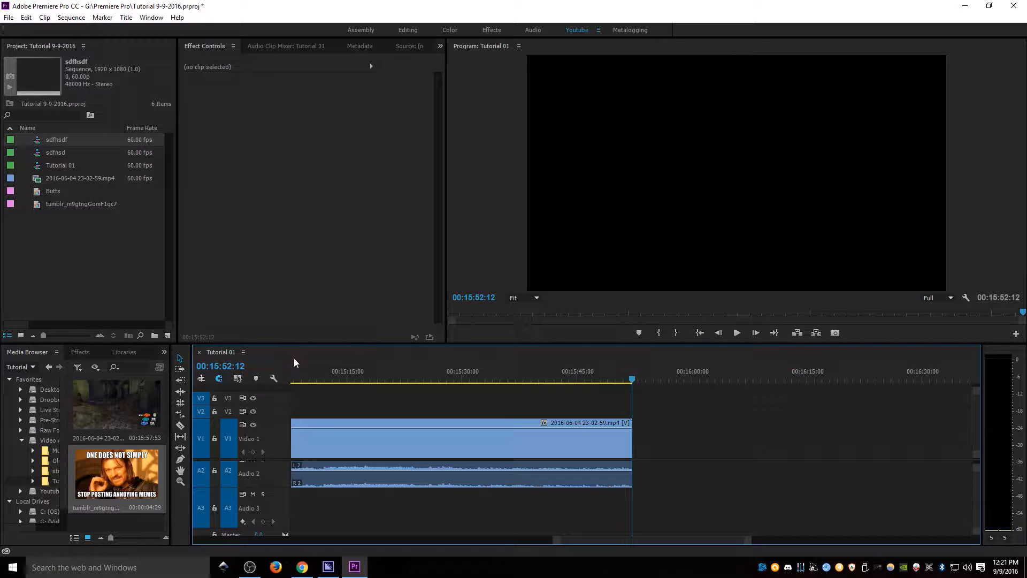
Dismiss the reopened export settings, then create an empty sequence named "sldfj" and close its timeline
key(ctrl+m)
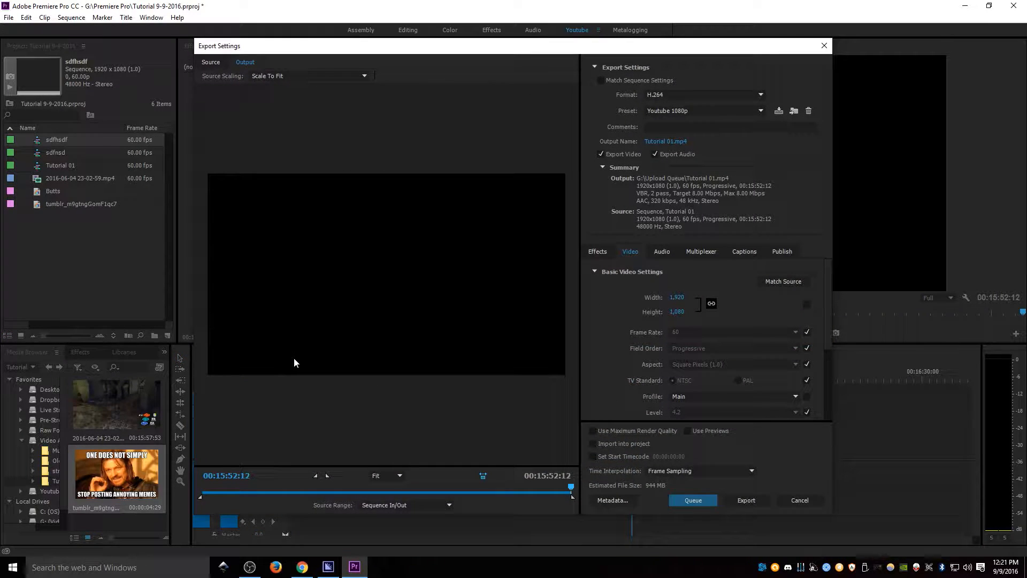
click(812, 503)
key(ctrl+n)
text(sldfj)
key(Return)
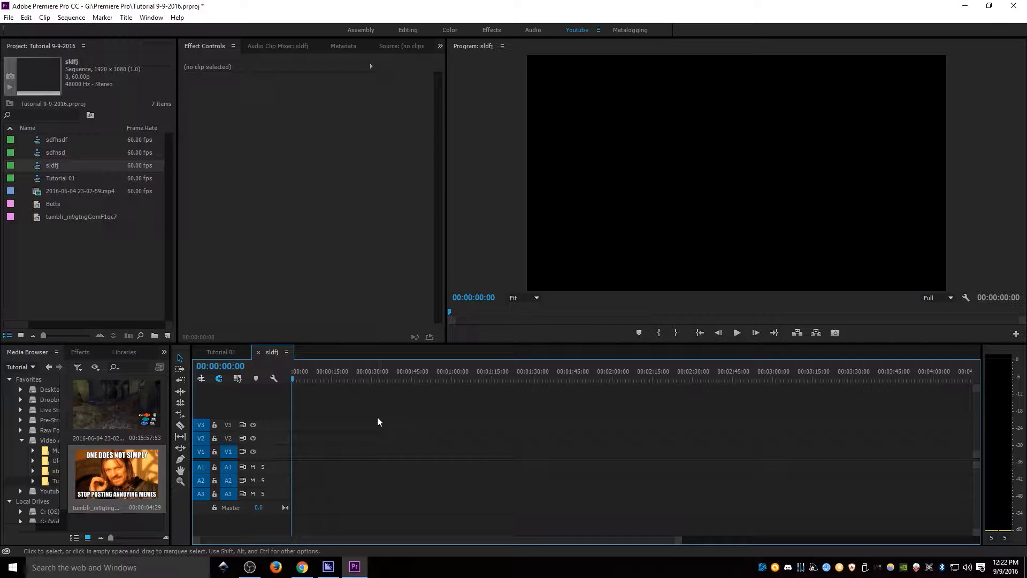
click(257, 351)
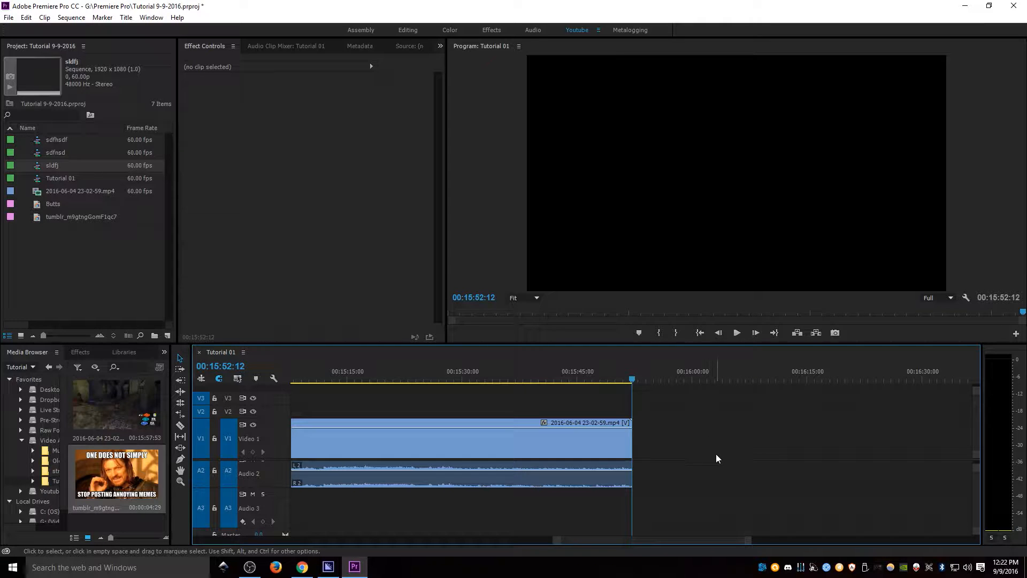
Bring the start of the Tutorial 01 timeline and its Audio 1 track into view
drag(563, 539, 236, 543)
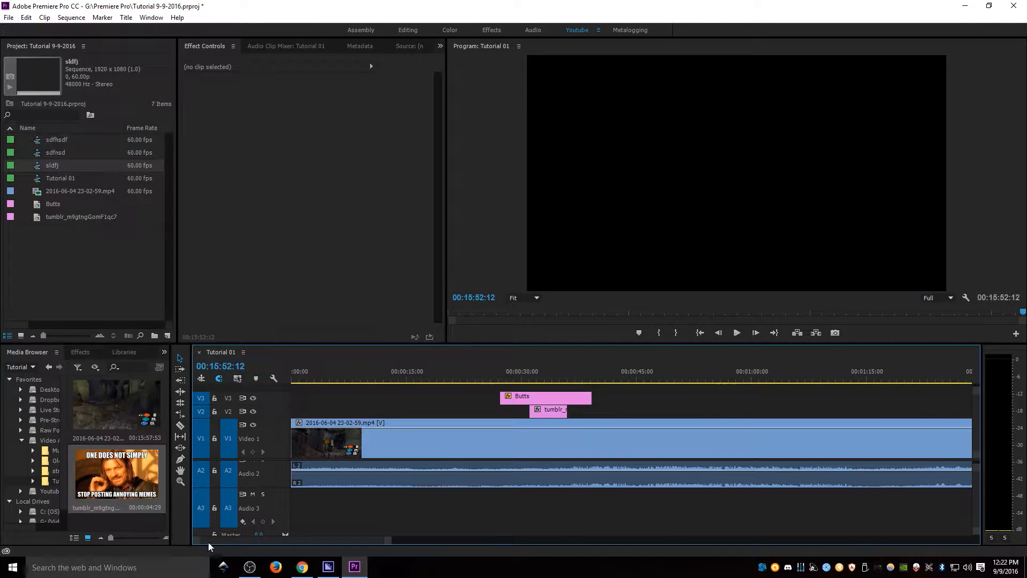
drag(978, 503, 977, 491)
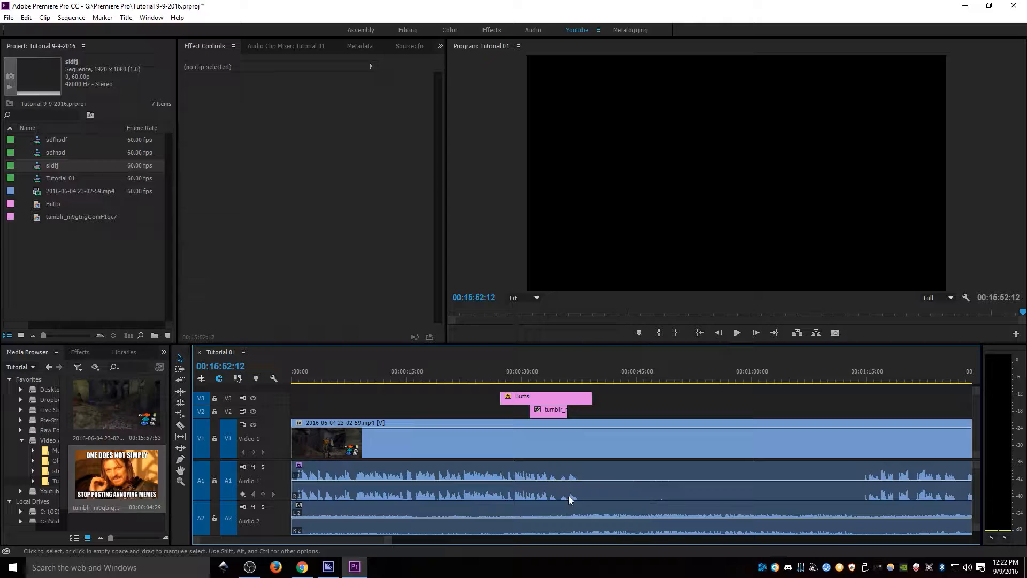
Select the gameplay clip's Audio 2, Video 1 and Audio 1 parts separately, finishing with Audio 1, to inspect each part's effects
click(495, 508)
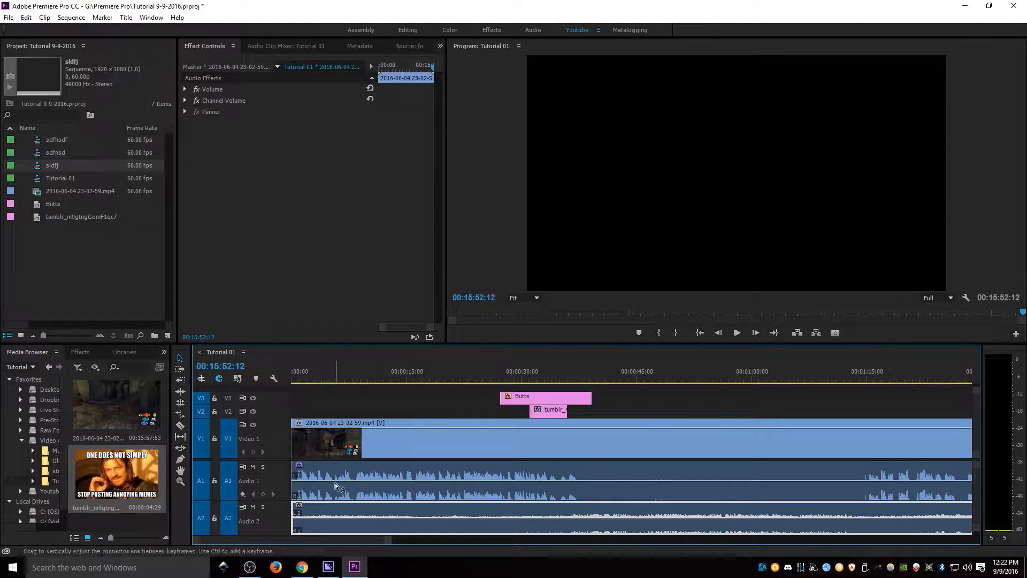
mouse_move(320, 474)
mouse_down()
mouse_move(337, 474)
mouse_move(321, 472)
mouse_up()
drag(322, 509, 320, 509)
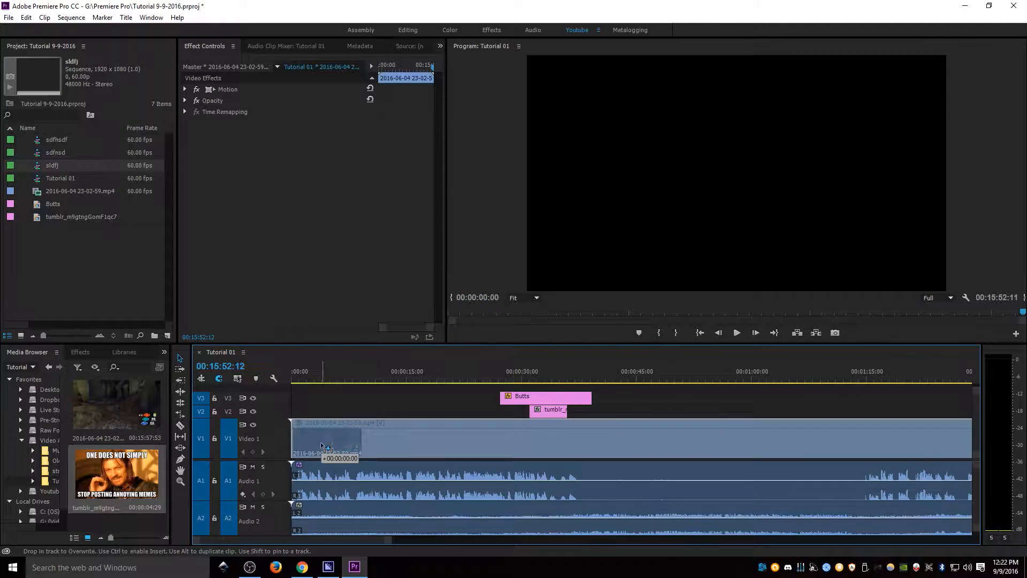
click(319, 455)
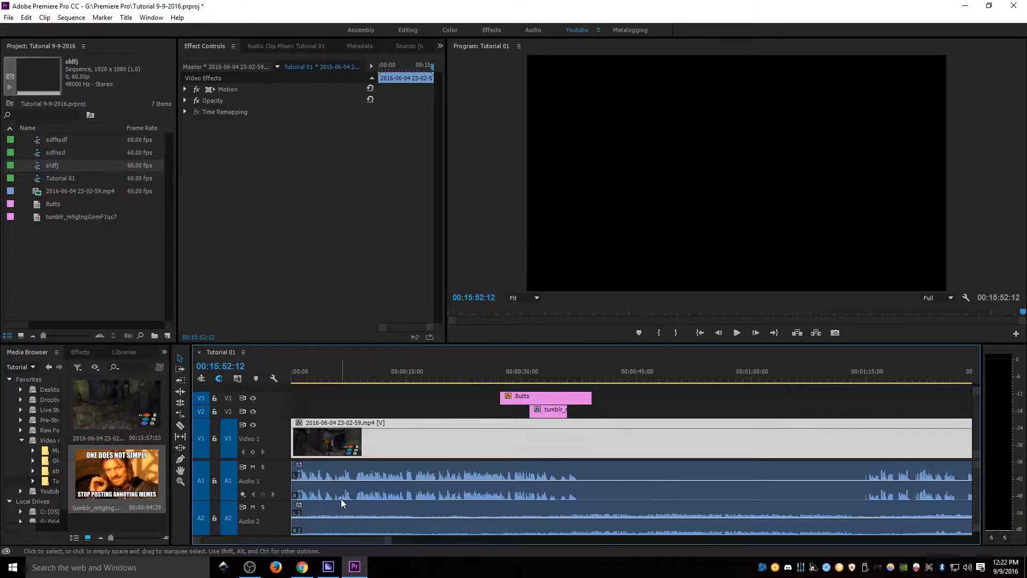
click(345, 484)
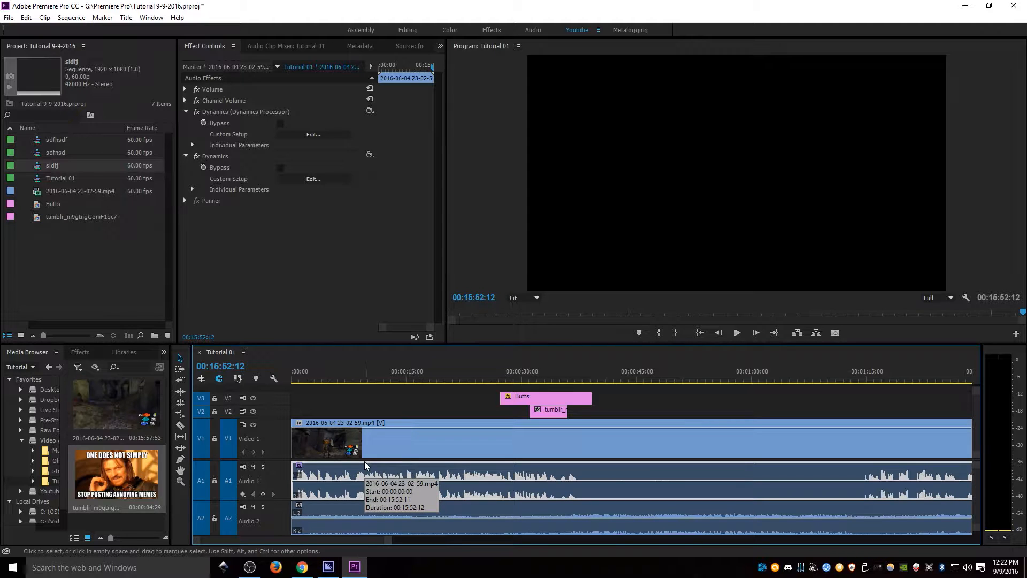
Play the Tutorial 01 sequence from 00:00:08:39, where a sound begins in the Audio 1 waveform, and stop at 00:00:10:52
scroll(358, 478, up, 8)
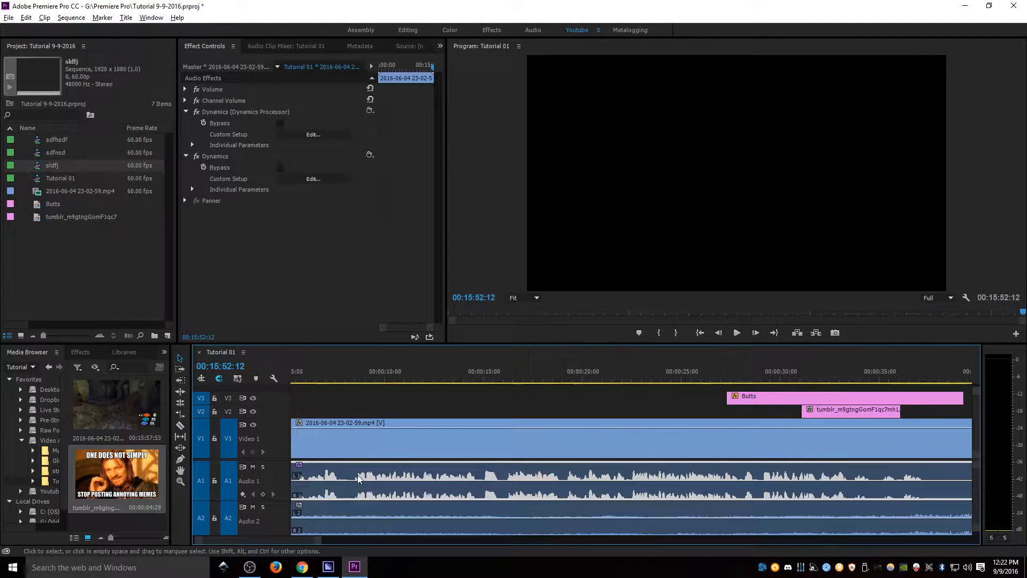
scroll(357, 484, up, 2)
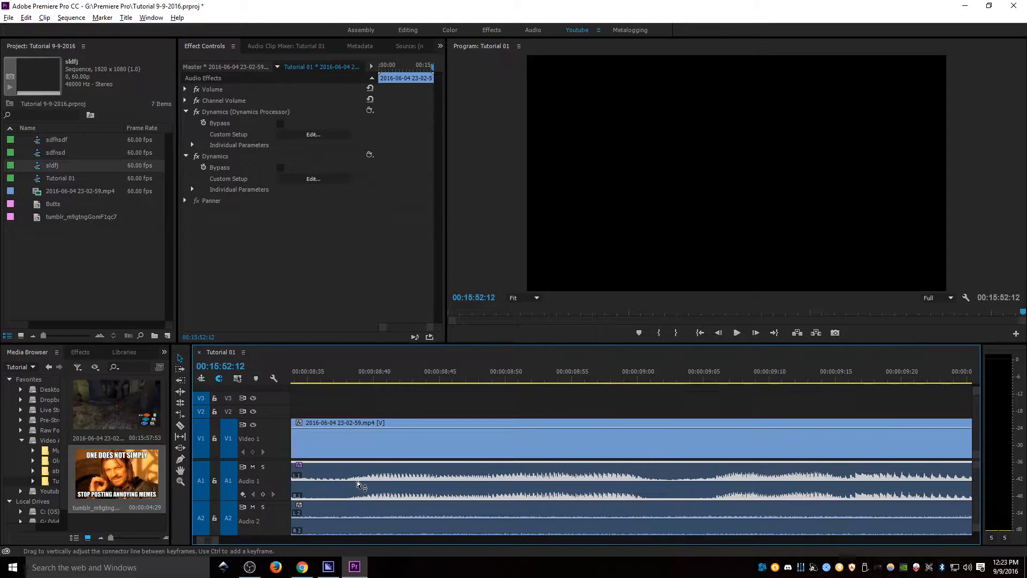
key(alt)
click(362, 373)
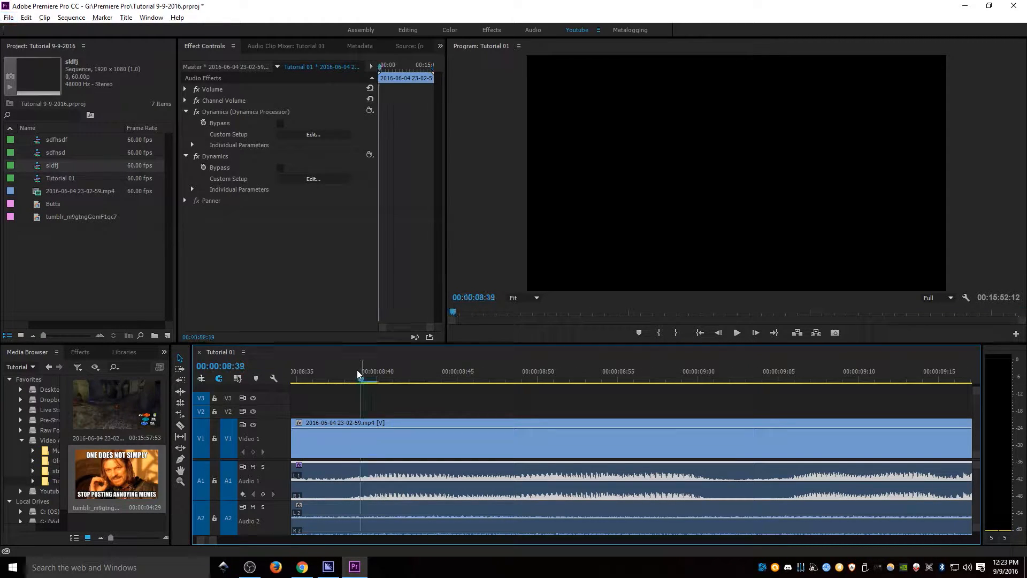
key(space)
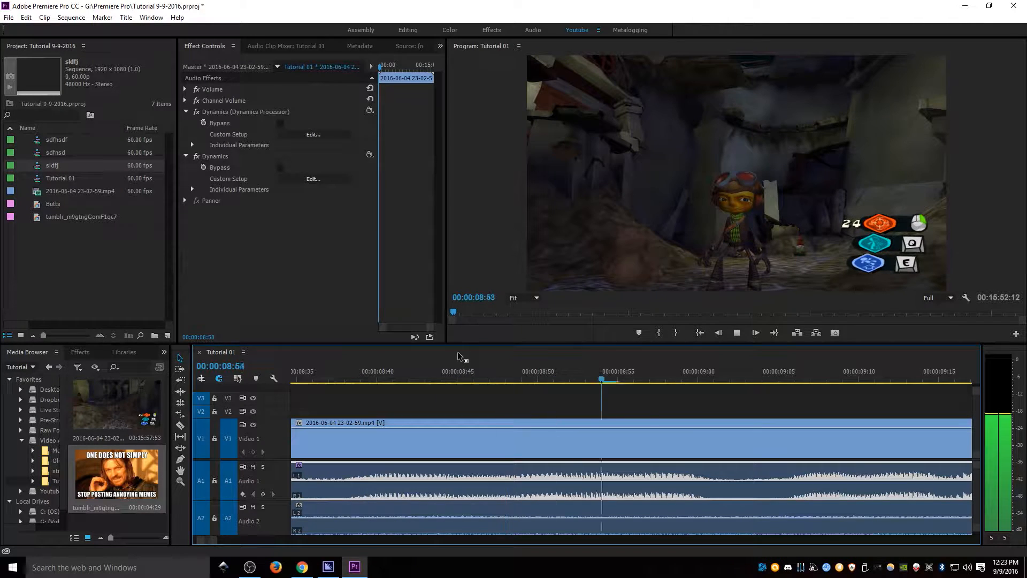
key(space)
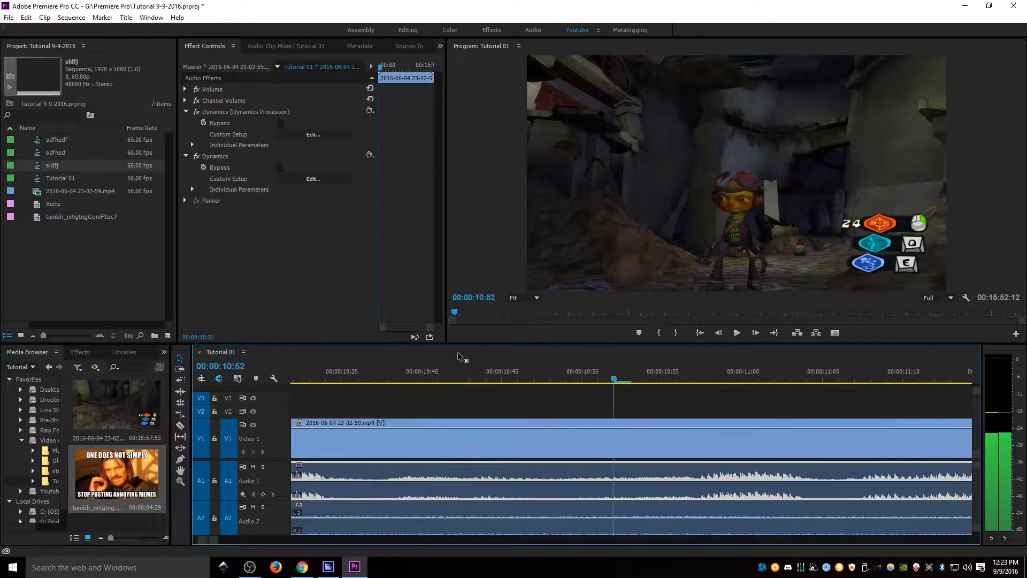
scroll(428, 455, down, 8)
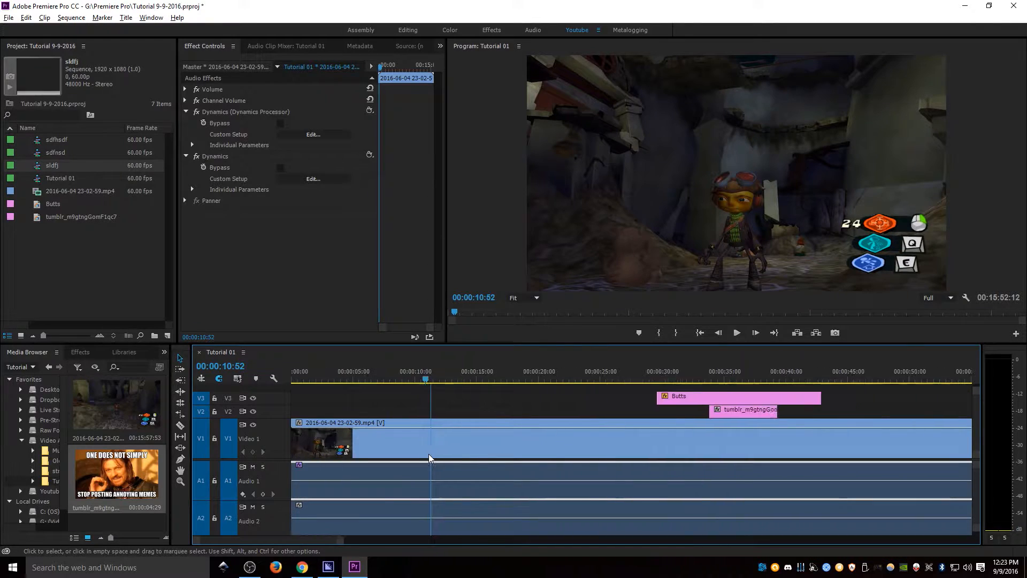